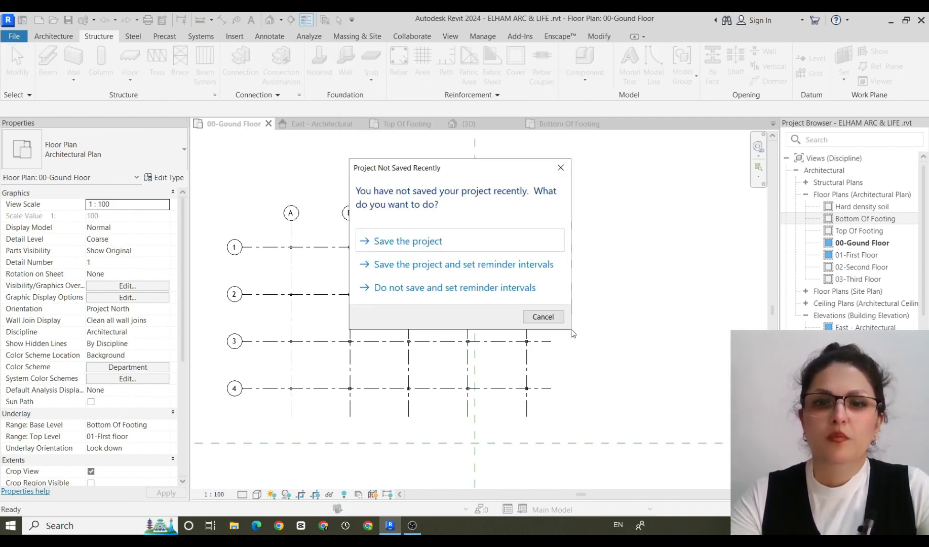
Dismiss the save reminder, start loading a family from the foundation's type properties, and browse to the desktop's revit file folder.
click(560, 318)
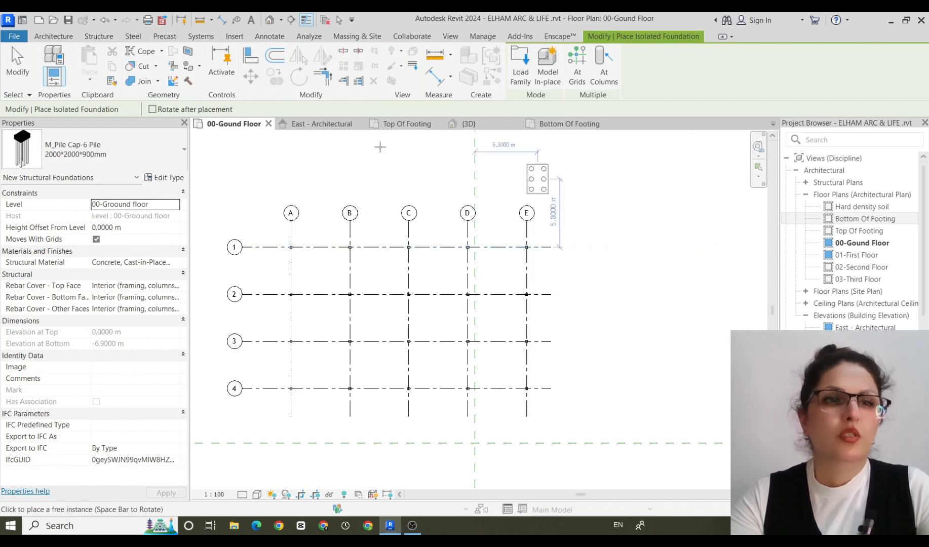
click(167, 178)
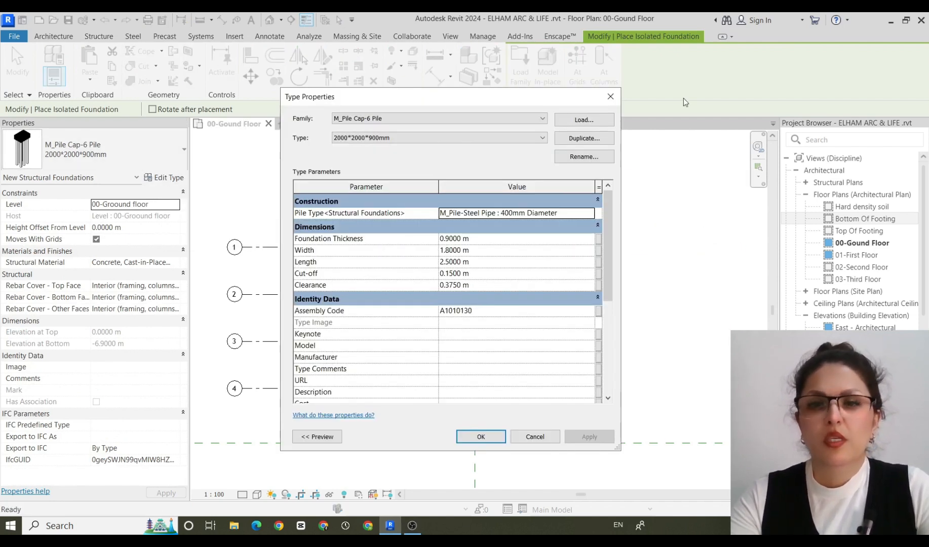
click(598, 119)
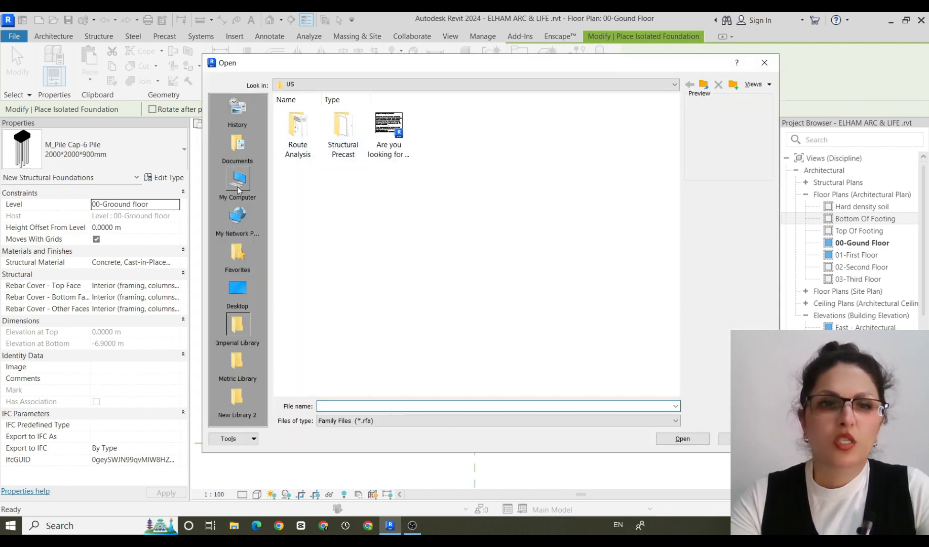
click(225, 289)
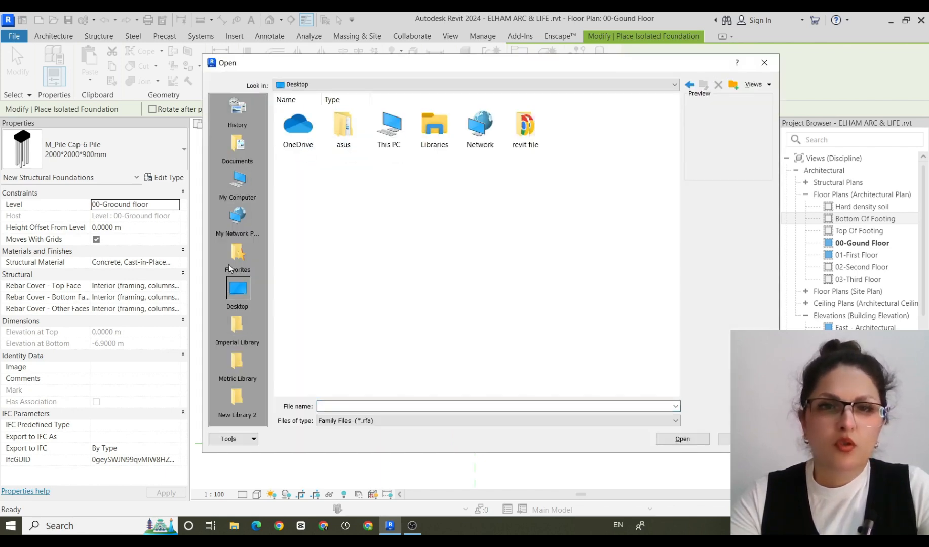
double_click(401, 123)
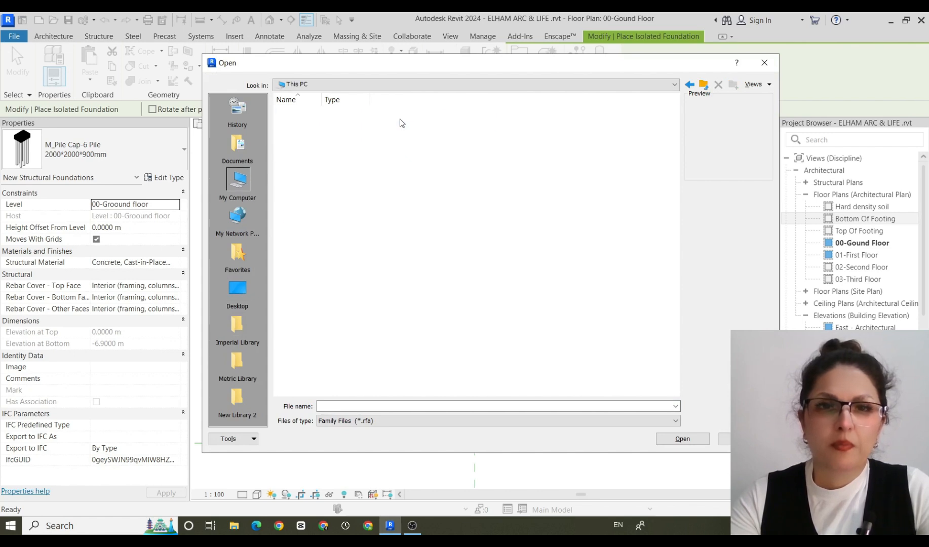
click(226, 302)
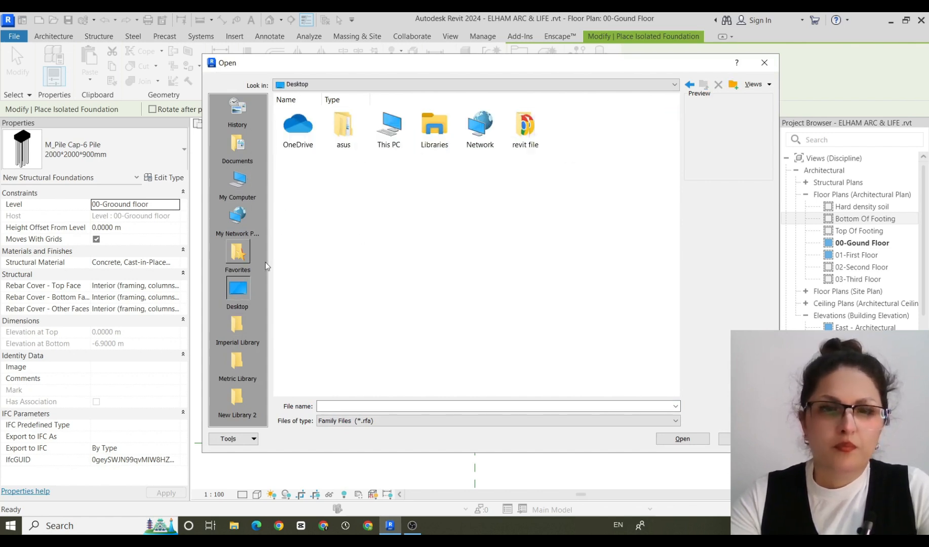
double_click(527, 130)
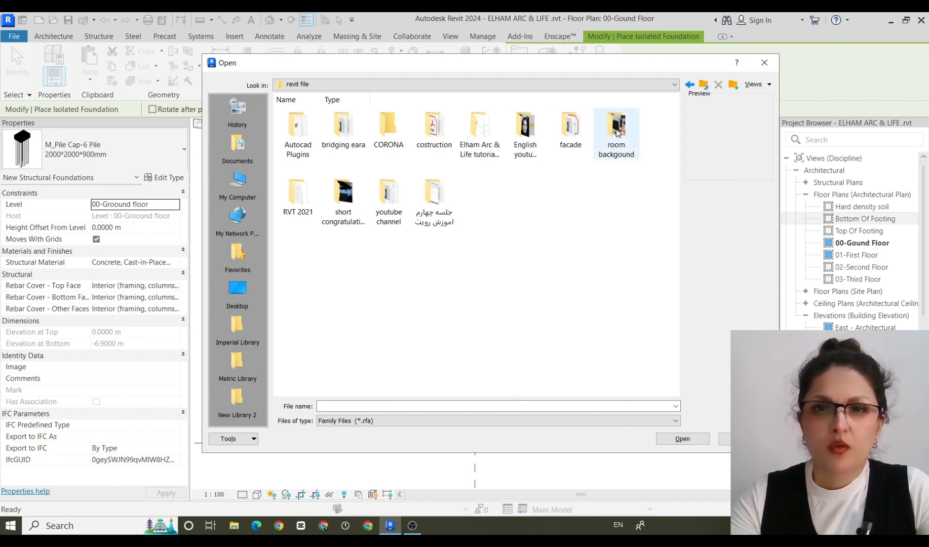
Load M_Pile Cap-Rectangular.rfa from the Structural Foundations folder of the RVT 2021 English library and accept the type properties.
double_click(298, 195)
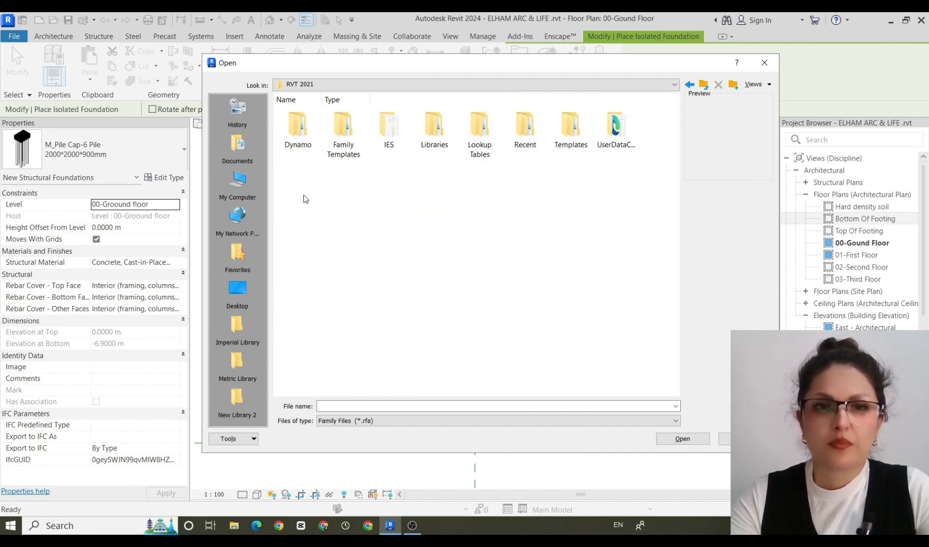
double_click(433, 125)
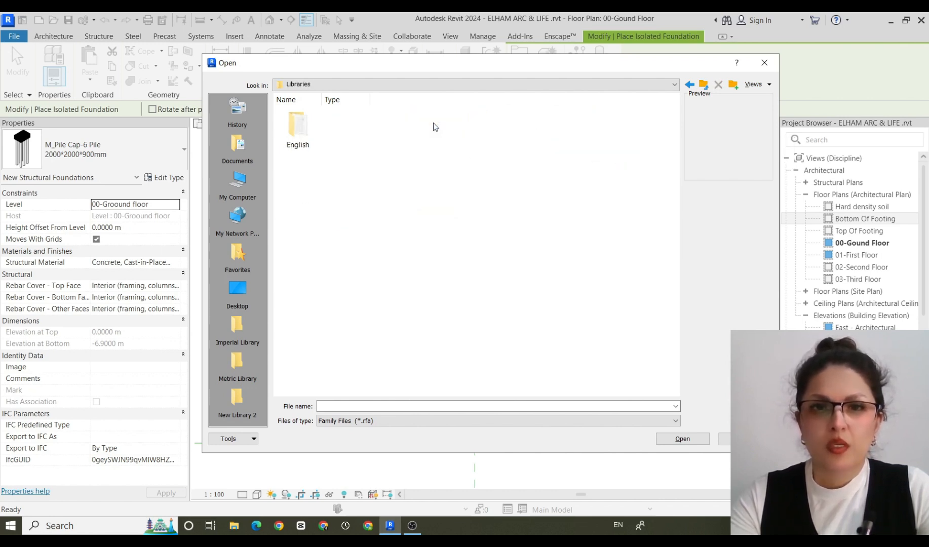
double_click(298, 129)
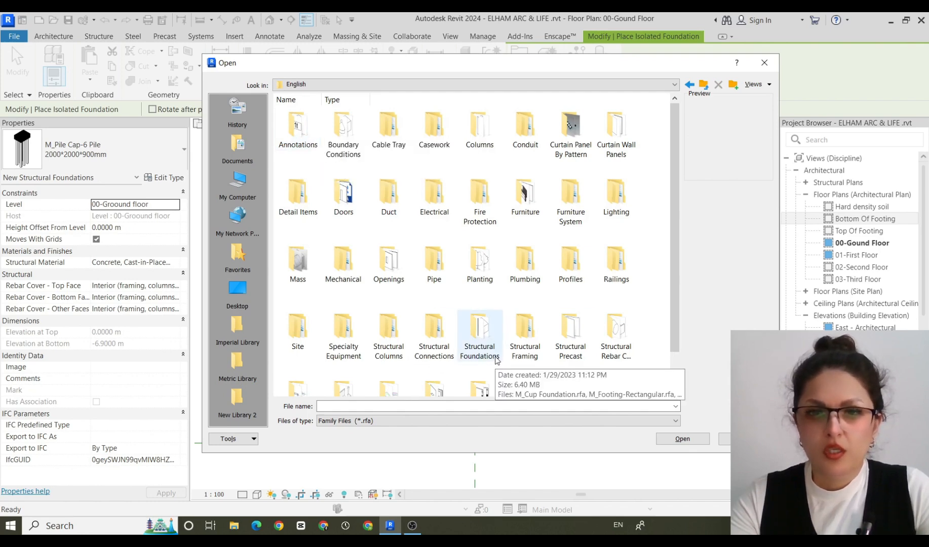
double_click(480, 337)
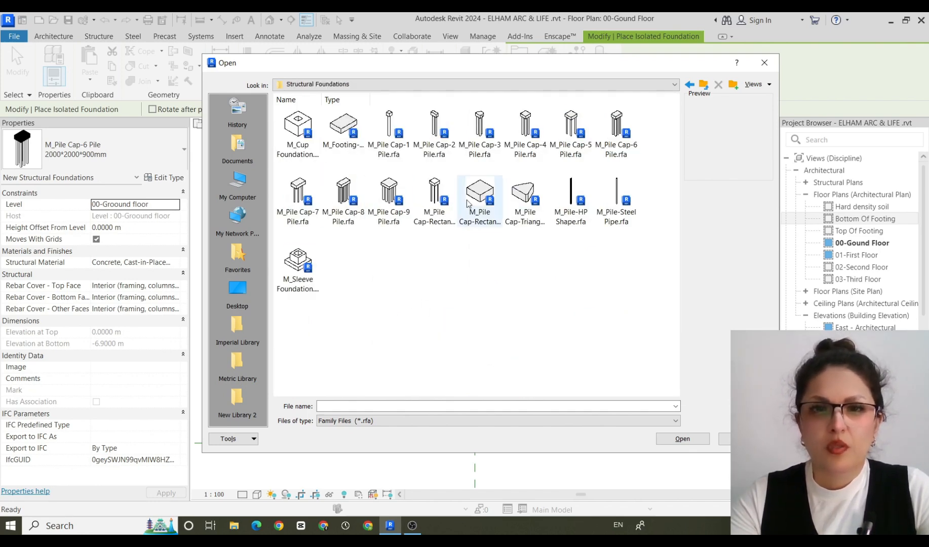
click(486, 196)
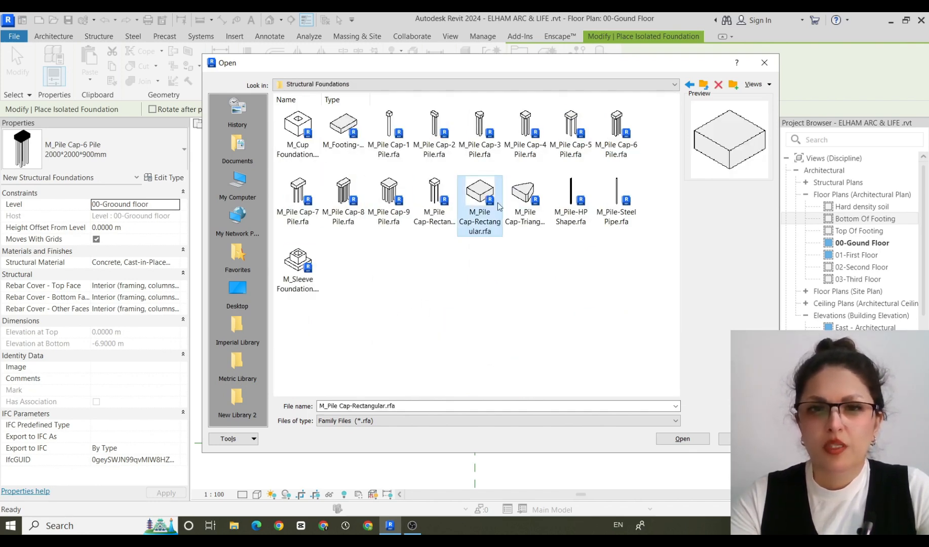
click(681, 440)
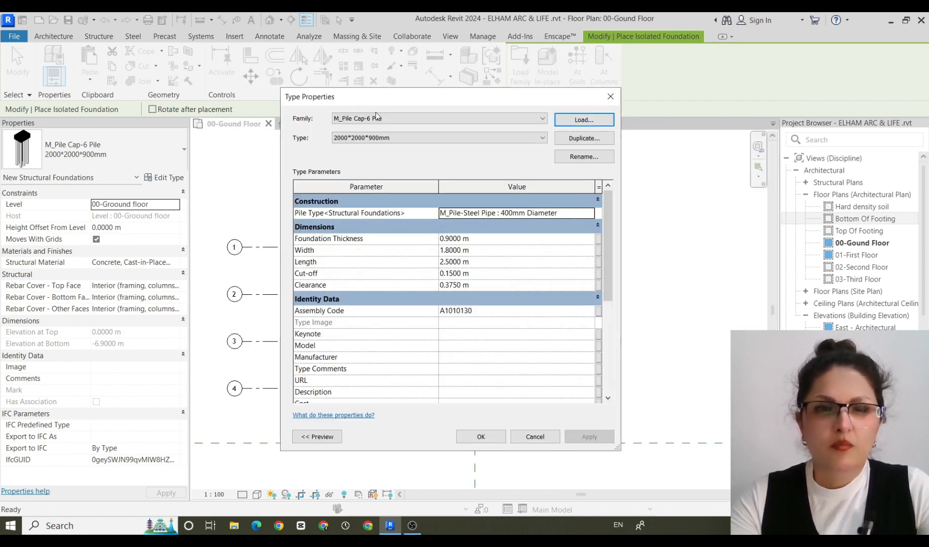
click(481, 437)
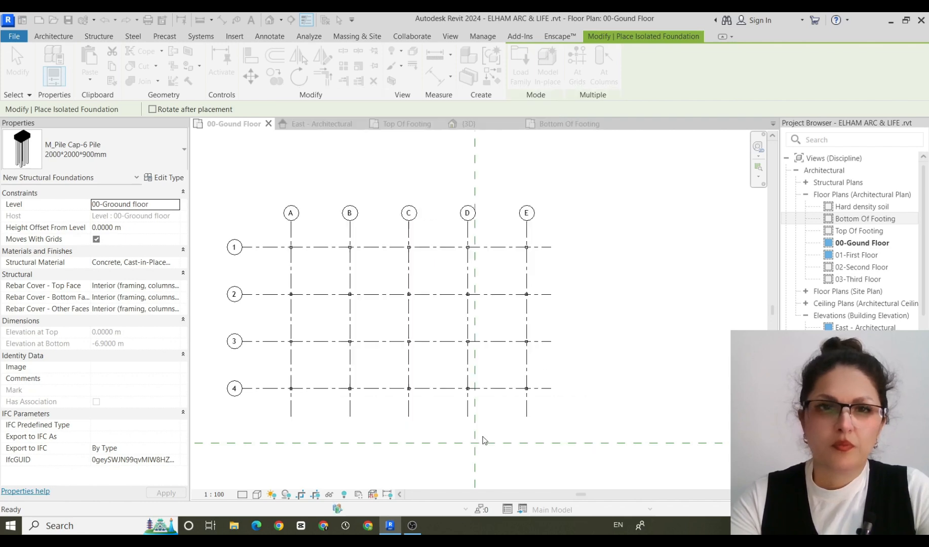
Choose the M_Pile Cap-Rectangular 2000 x 2000 x 900mm type for the new isolated foundations.
click(172, 181)
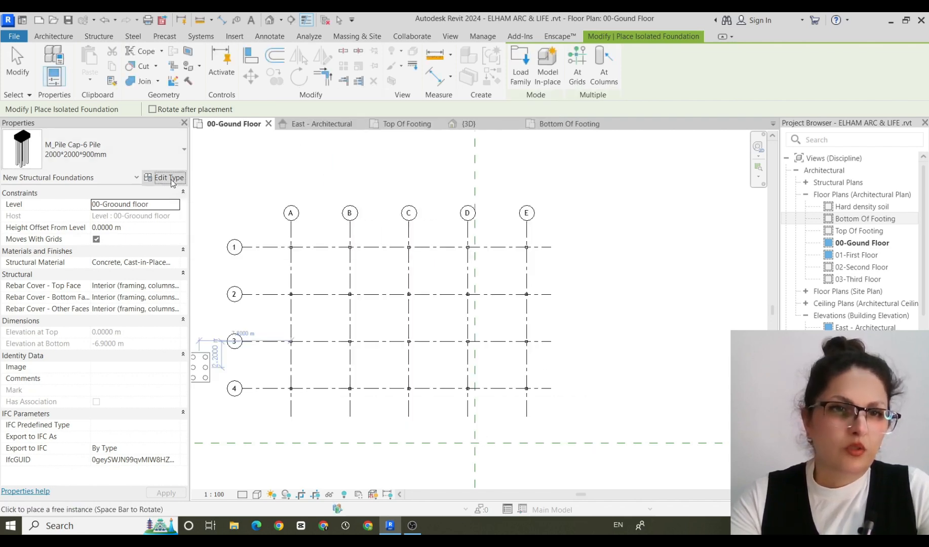
click(618, 101)
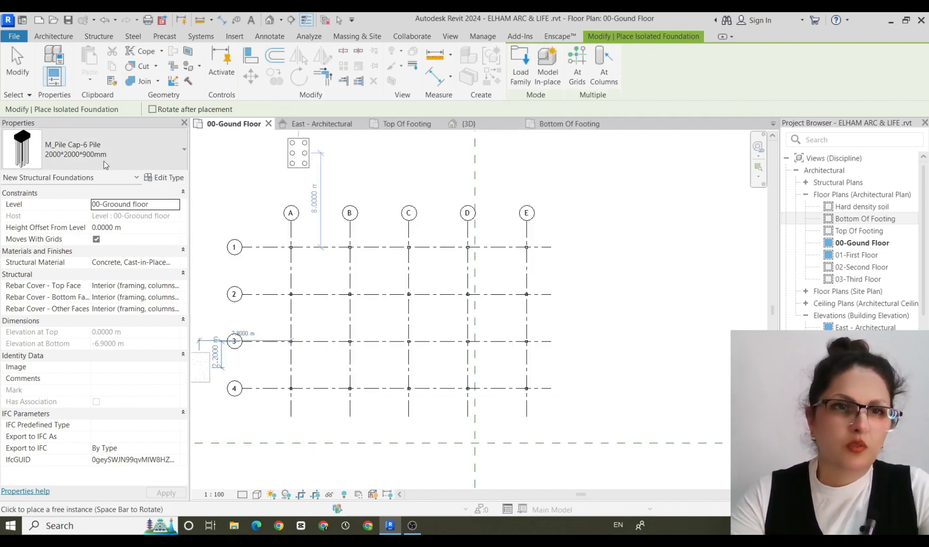
click(181, 151)
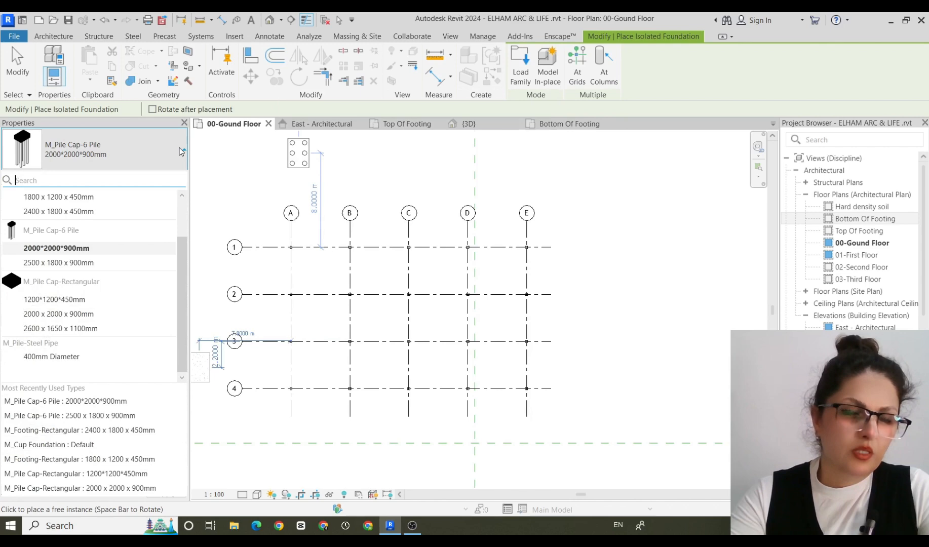
click(61, 313)
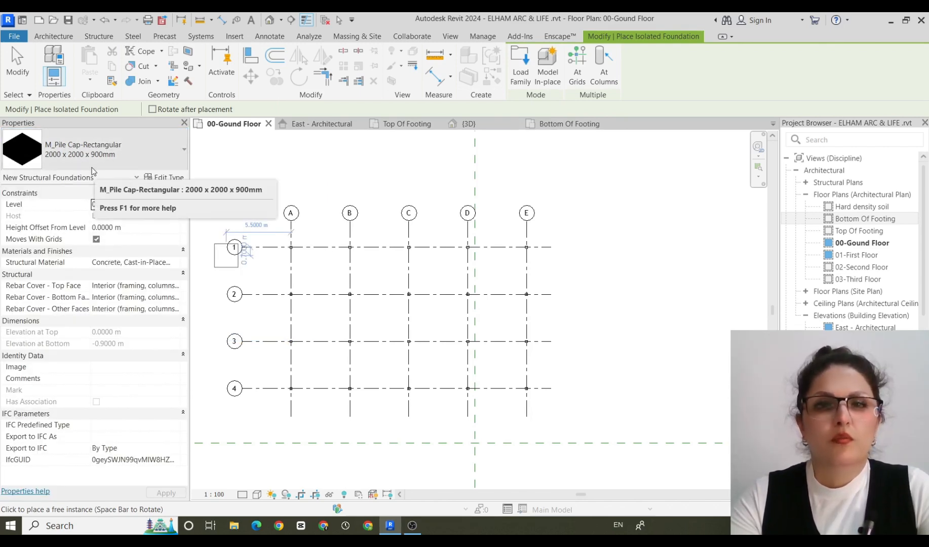
Duplicate the 2000 x 2000 x 900mm rectangular pile cap type under the name MY FOUNDATION.
click(170, 177)
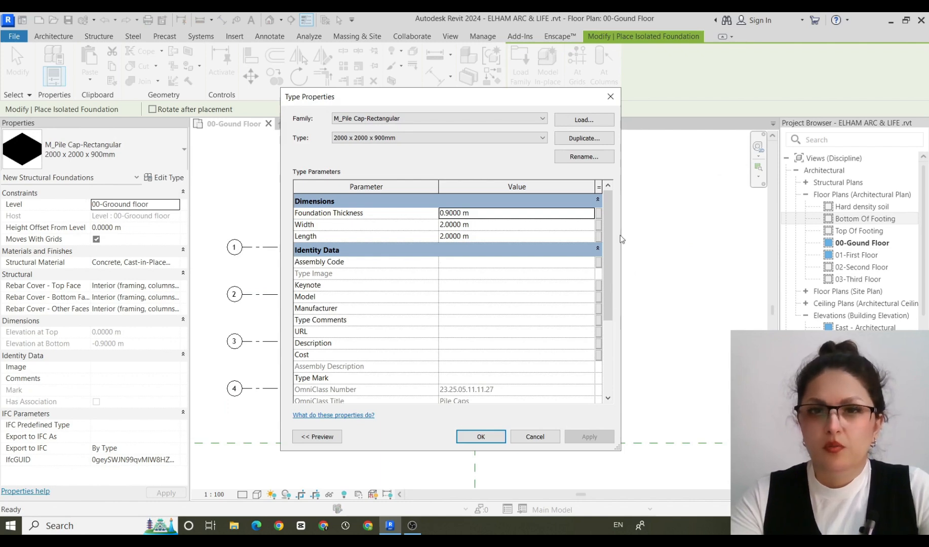
click(587, 138)
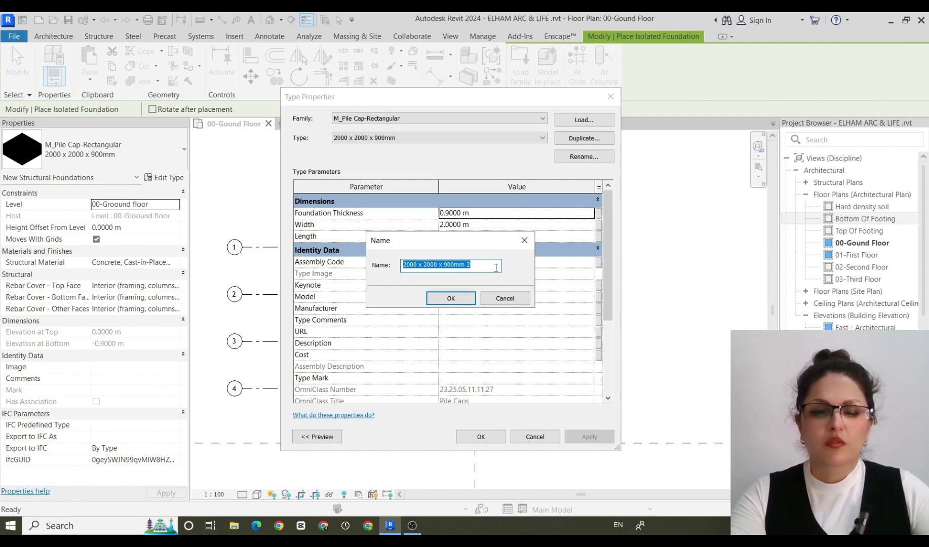
text(MY FOUNDATION)
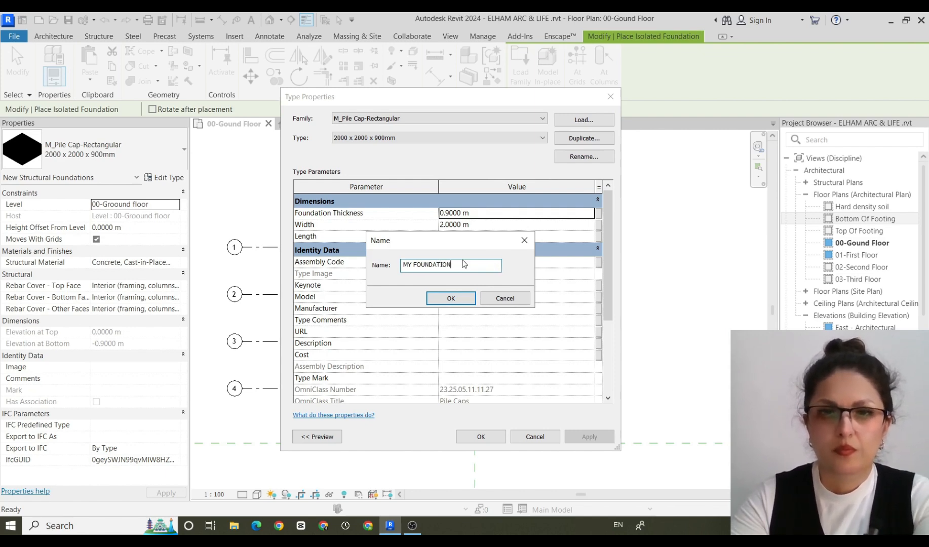
click(450, 298)
Set the MY FOUNDATION type's length and width to 1.2 m and its foundation thickness to 0.45 m.
drag(449, 89, 445, 117)
click(488, 266)
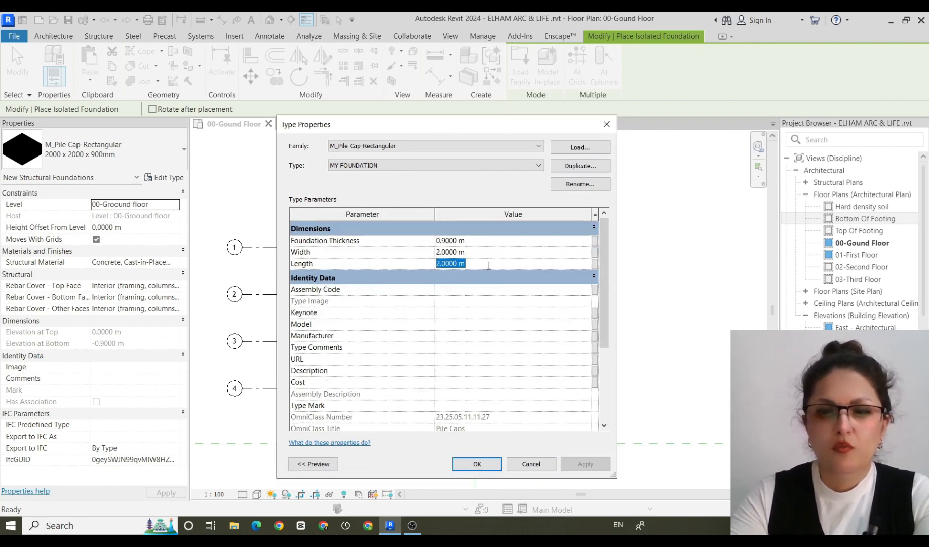
text(1200)
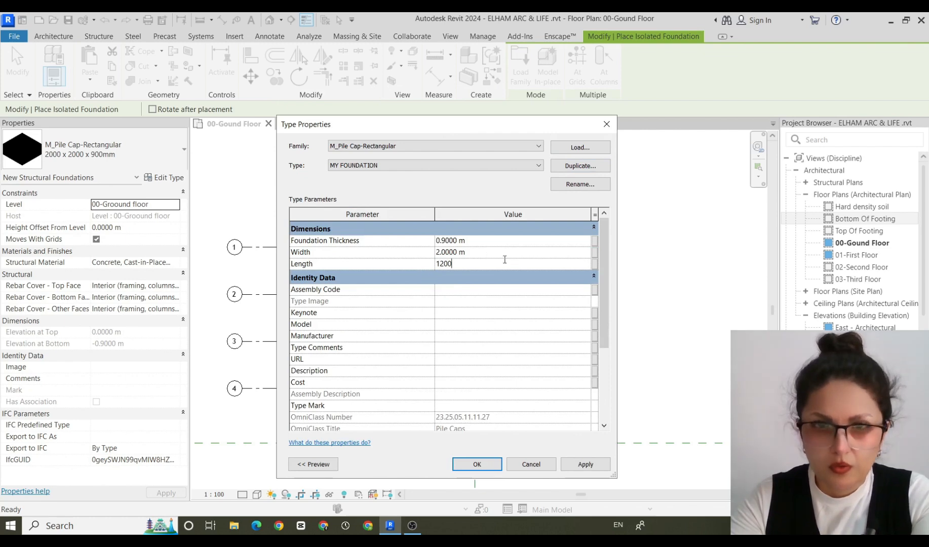
drag(504, 261, 404, 250)
text(1.2)
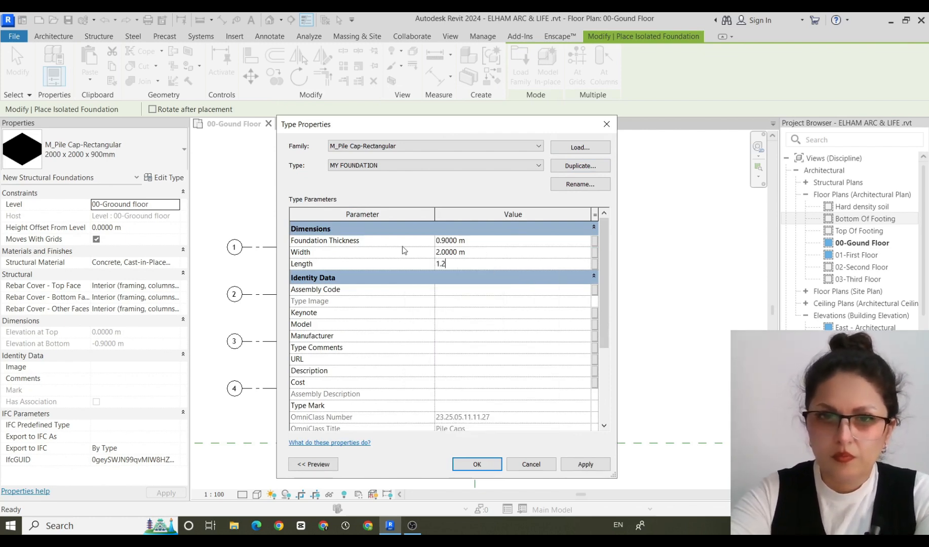
click(478, 252)
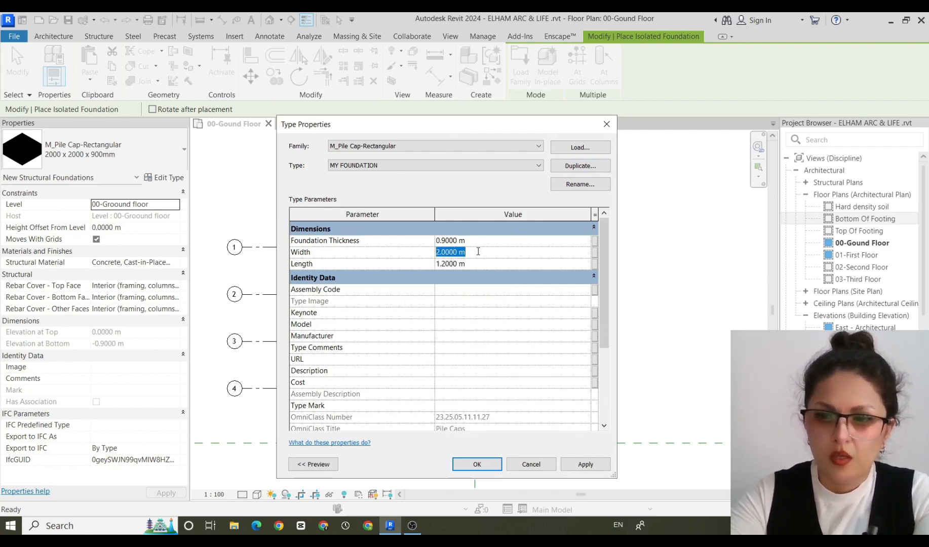
text(1.2)
click(479, 242)
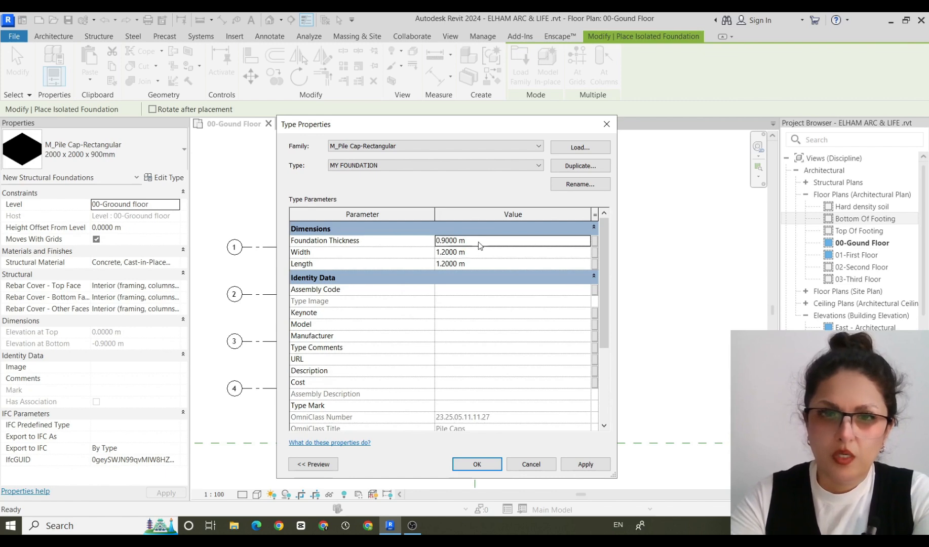
key(BackSpace)
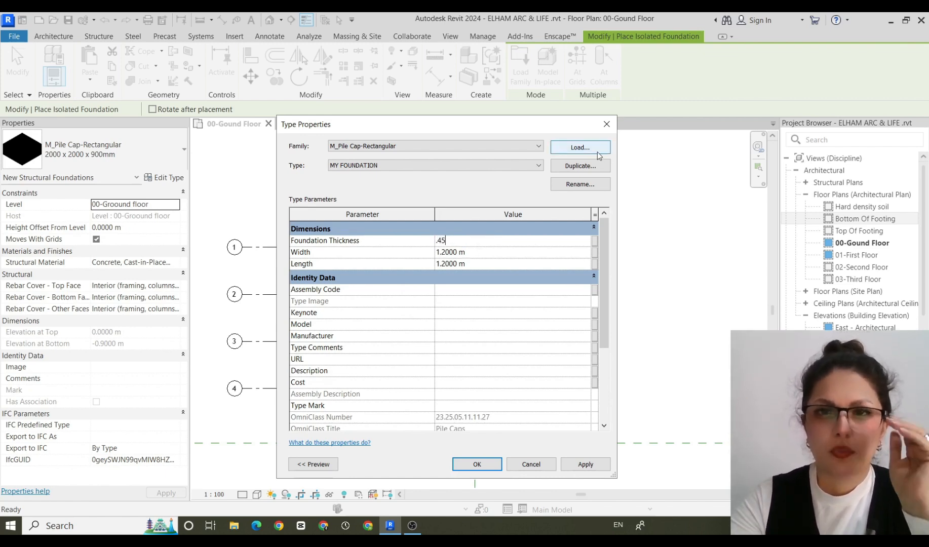
click(477, 464)
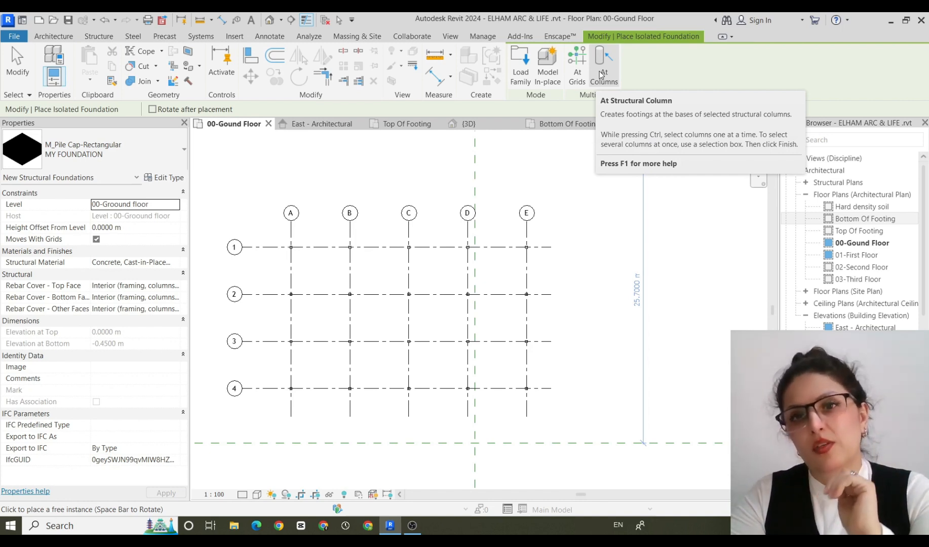
Place MY FOUNDATION footings at all structural columns on grids A to E and 1 to 4.
click(601, 75)
drag(606, 203, 246, 410)
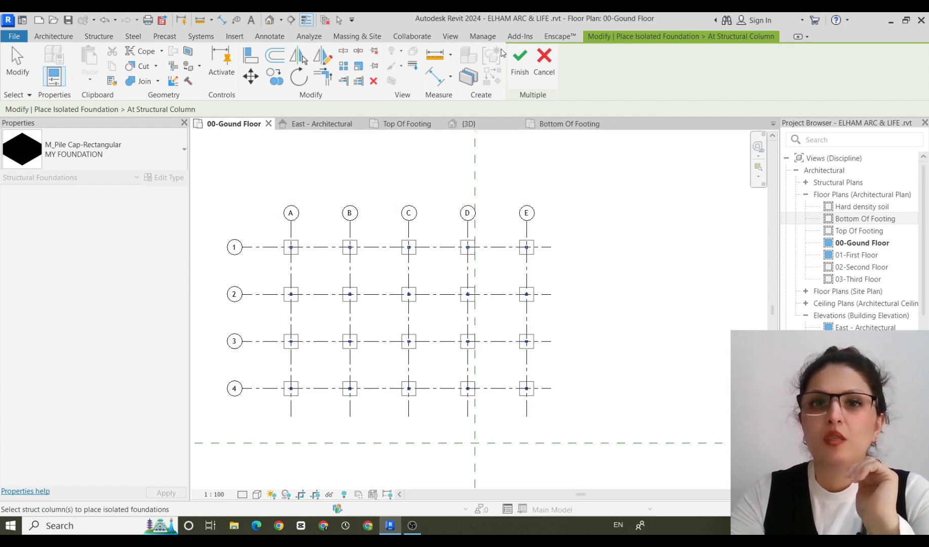
click(519, 61)
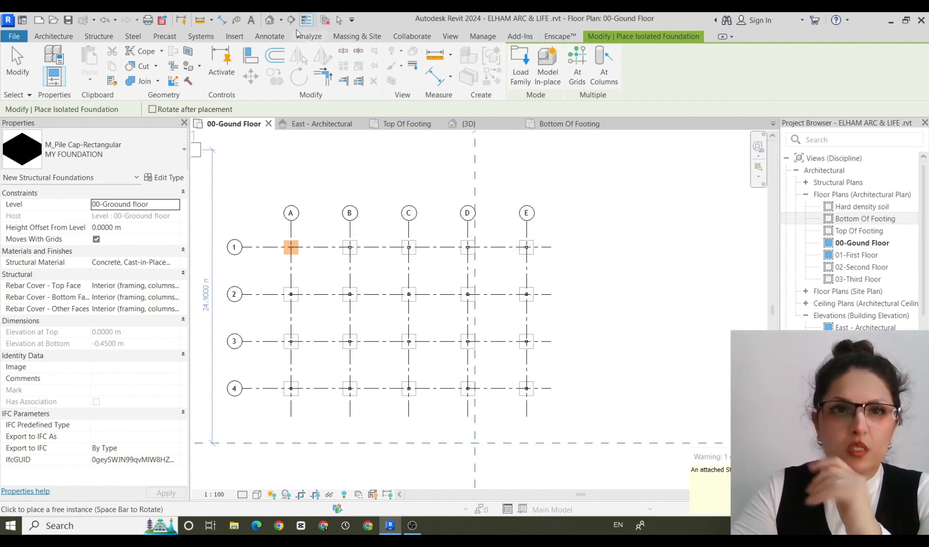
End foundation placement and examine the new footings beneath the columns in the 3D view.
click(271, 22)
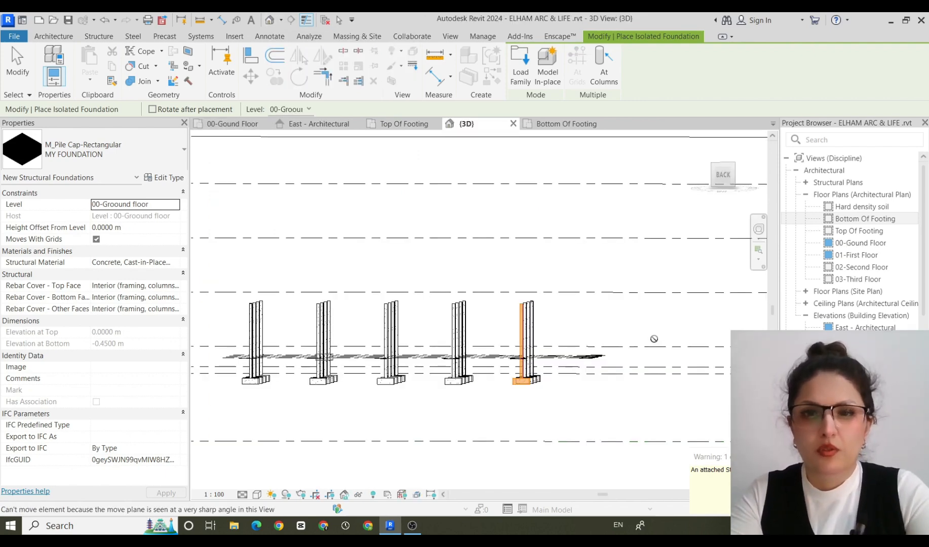
shift+middle_drag(654, 340, 468, 393)
key(Escape)
scroll(347, 416, up, 5)
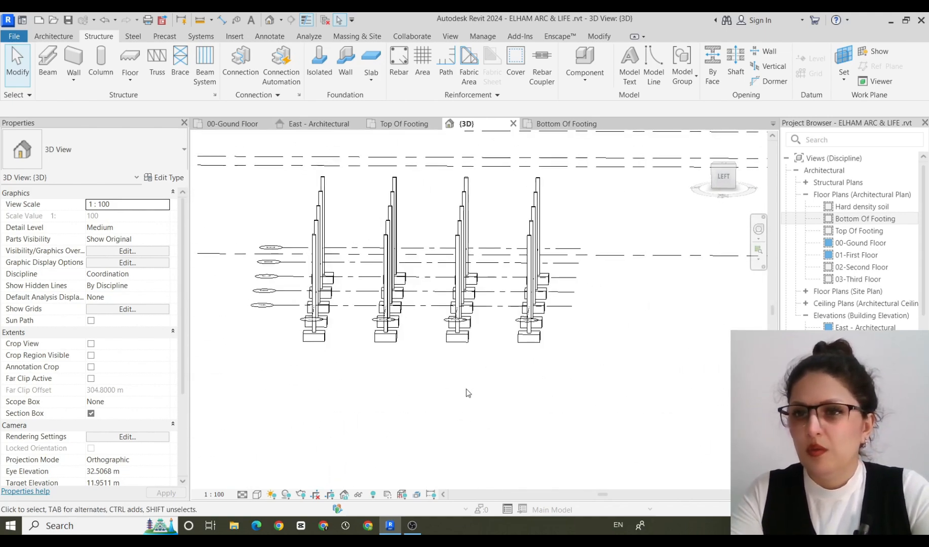
Check the footings against the levels in the East - Architectural elevation, and return to the 00-Gound Floor plan.
click(887, 328)
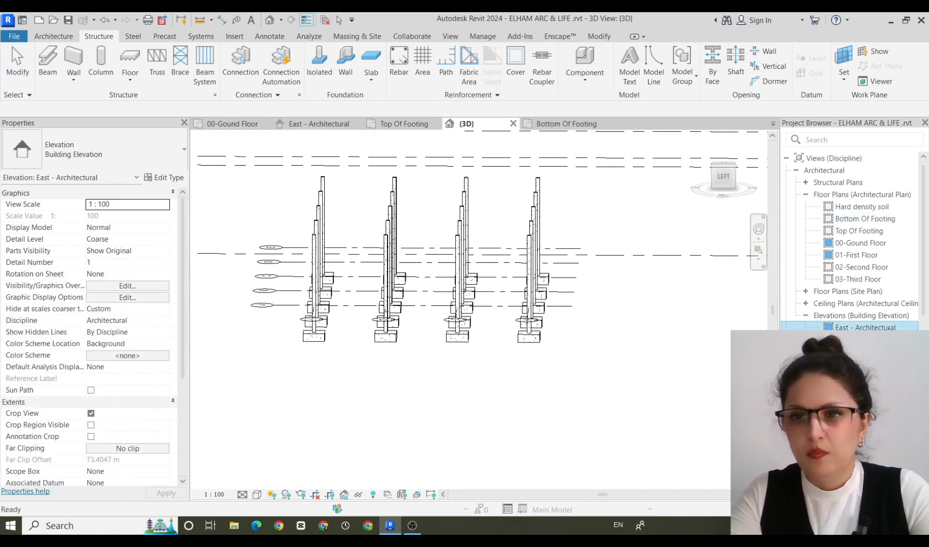
double_click(888, 328)
scroll(579, 340, up, 3)
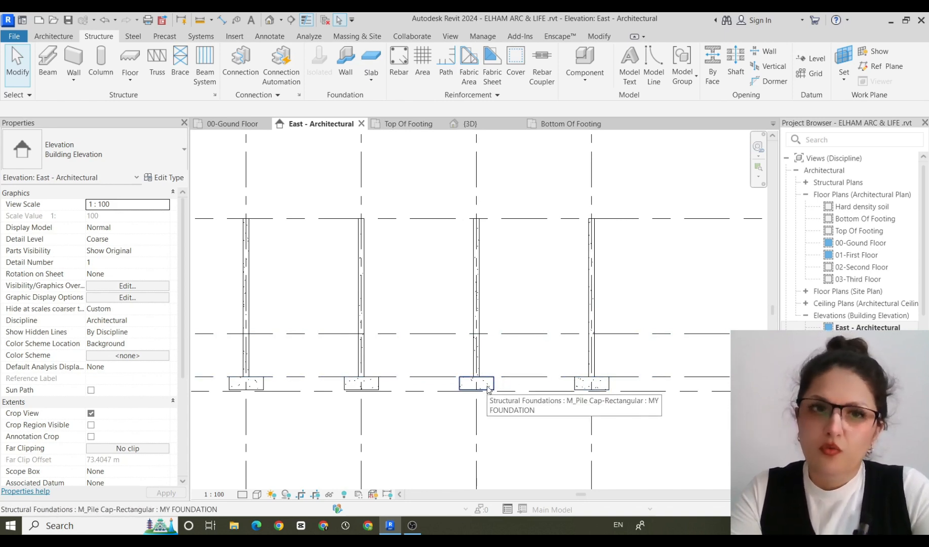
click(232, 123)
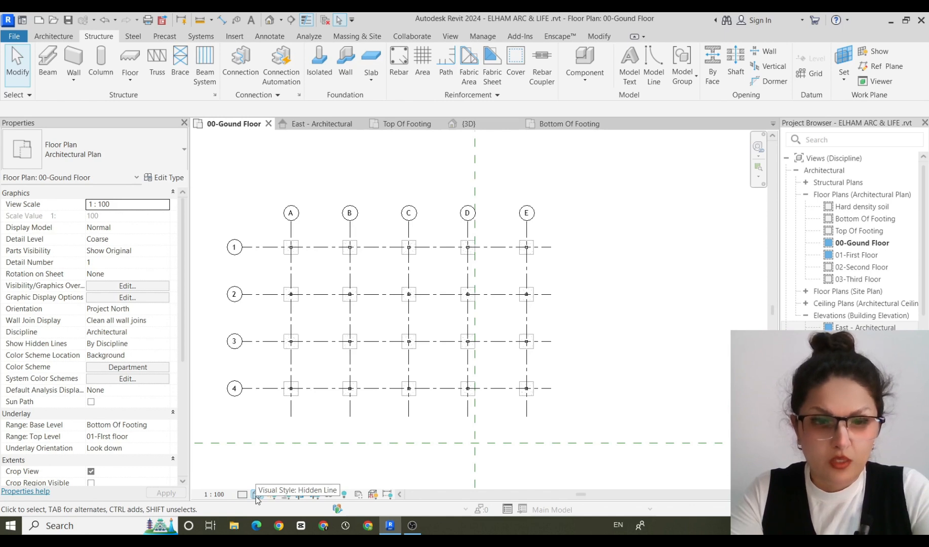
Switch to the 3D view and display the columns and footings in the Wireframe visual style.
click(469, 124)
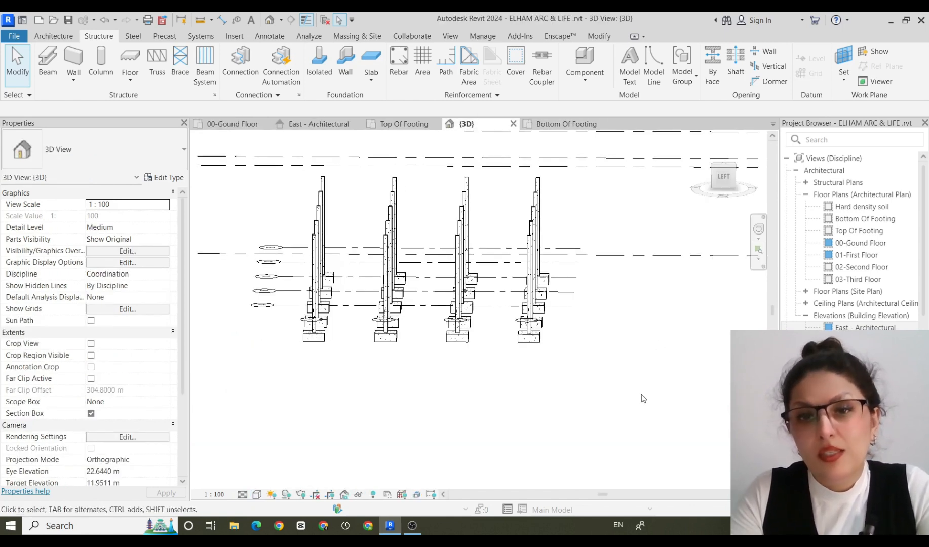
click(257, 496)
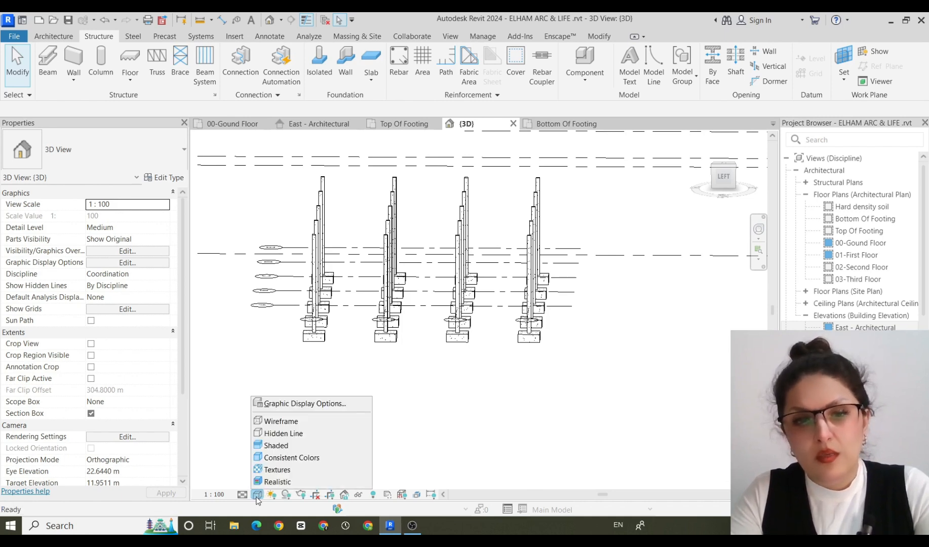
click(309, 425)
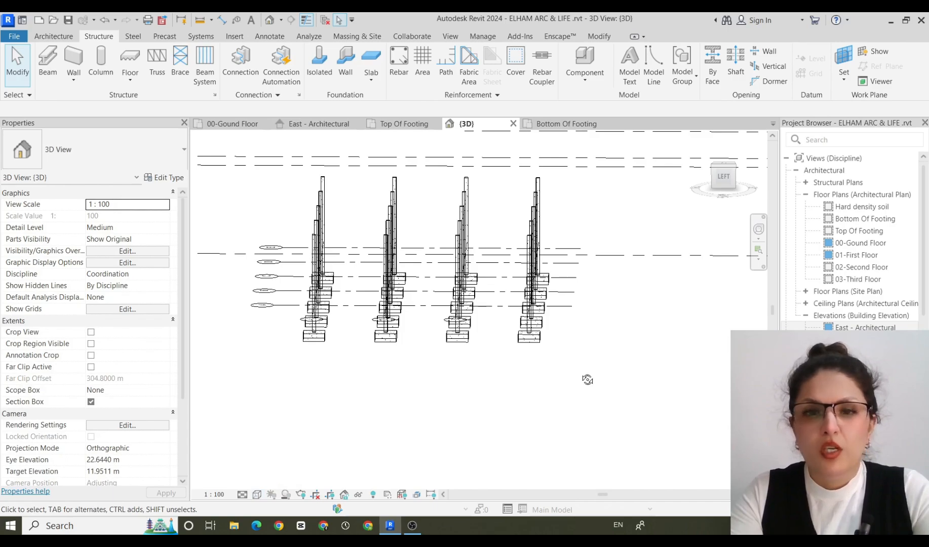
mouse_move(588, 380)
shift+middle_down()
mouse_move(549, 394)
mouse_move(482, 471)
mouse_move(409, 450)
mouse_move(392, 376)
mouse_move(405, 347)
mouse_move(461, 400)
mouse_move(544, 423)
mouse_move(575, 410)
mouse_move(574, 387)
shift+middle_up()
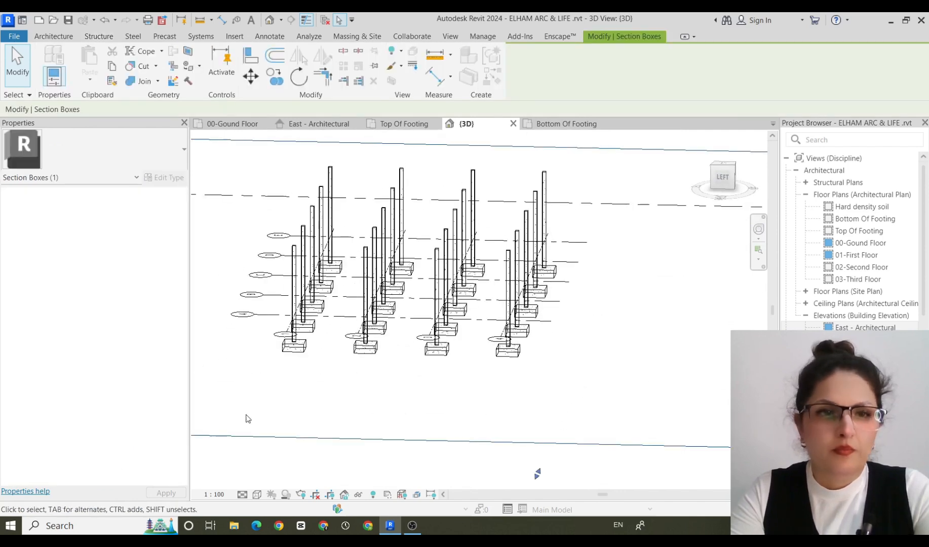
Turn off the 3D view's section box and set the visual style to Hidden Line.
click(315, 462)
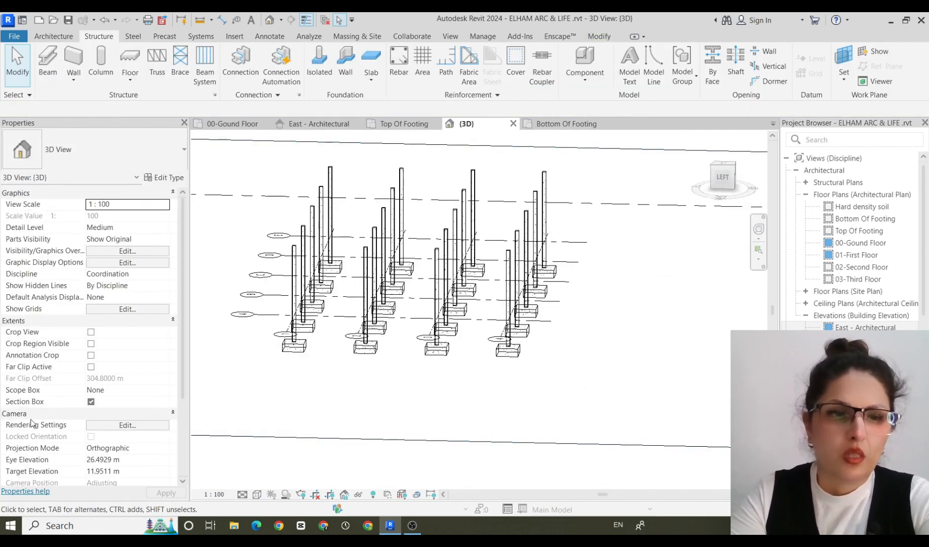
click(91, 401)
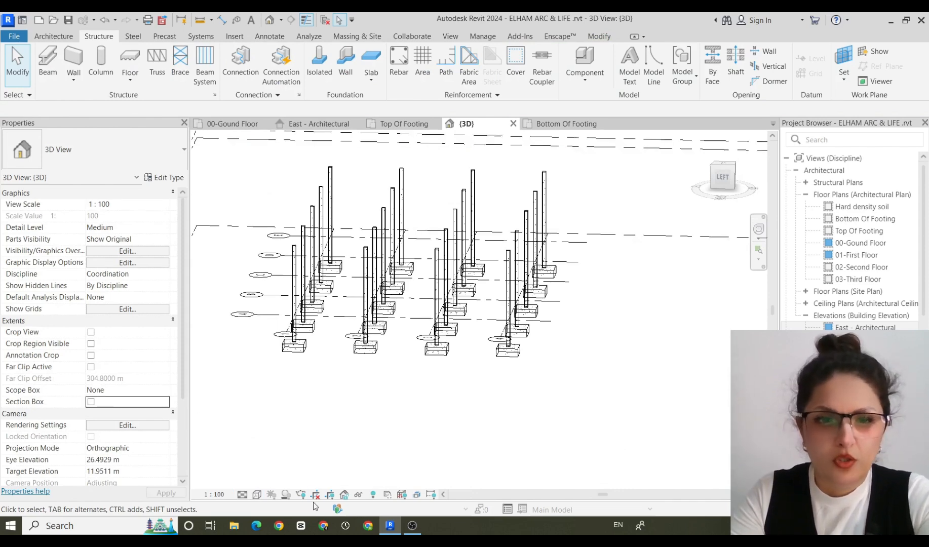
click(256, 495)
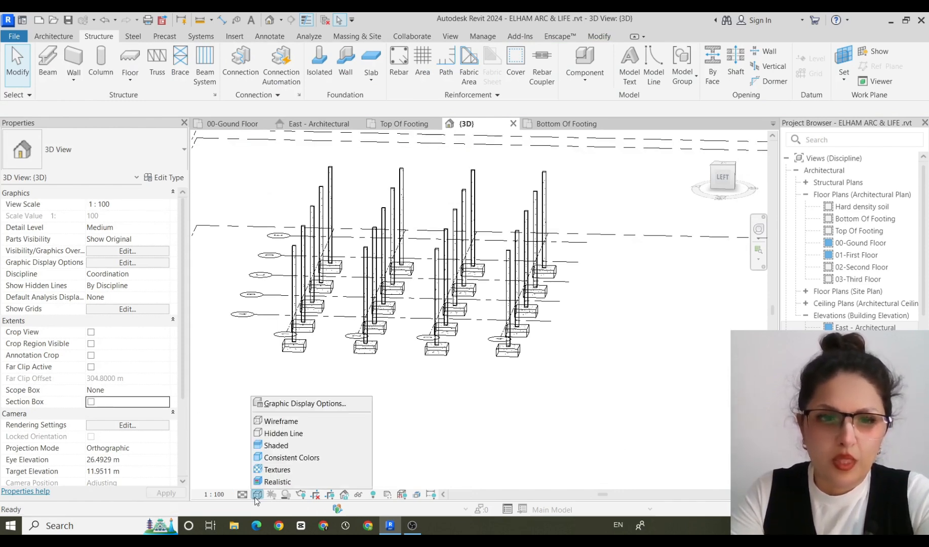
click(270, 434)
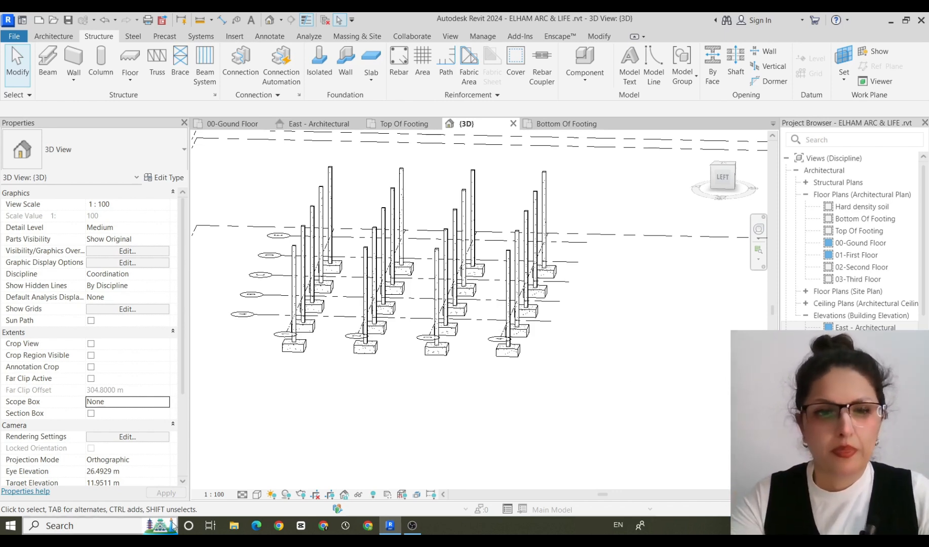
Preview the model in the Shaded and Consistent Colors visual styles.
click(261, 498)
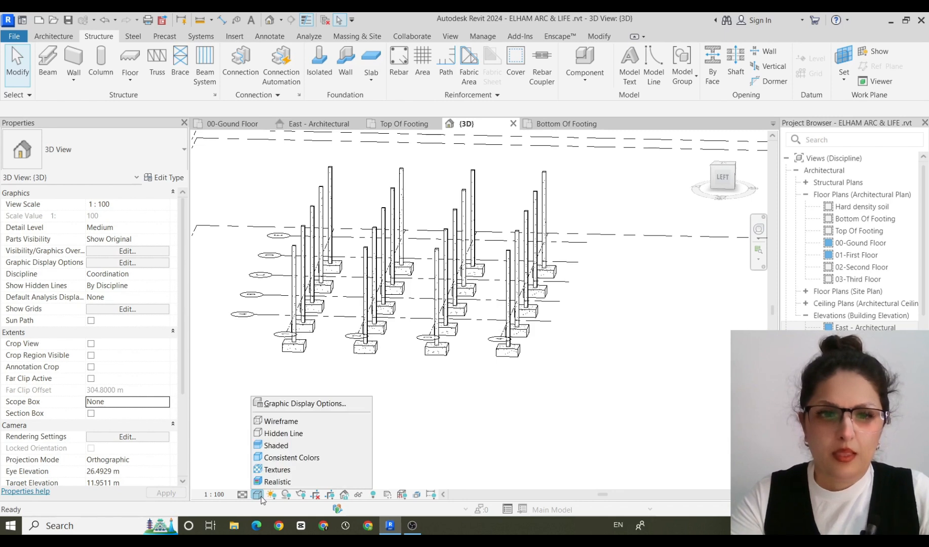
click(275, 446)
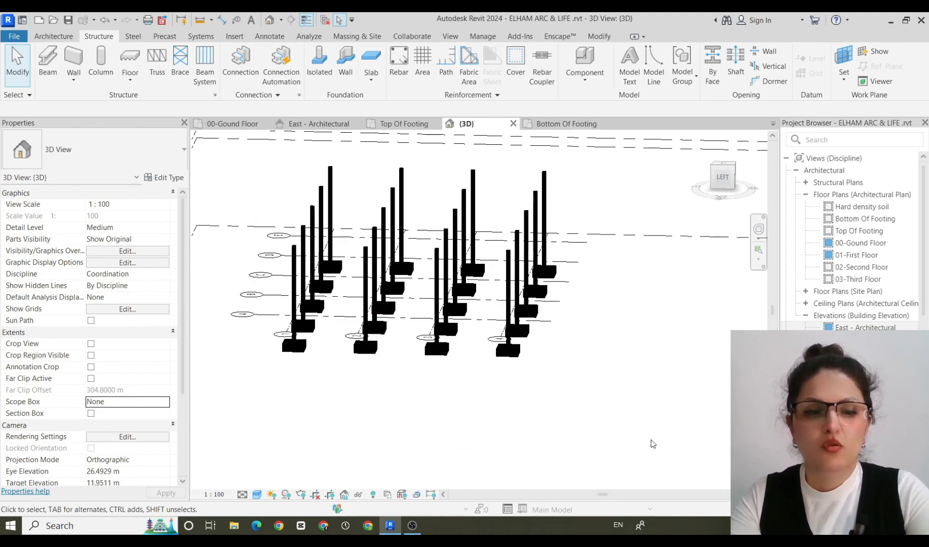
shift+middle_drag(653, 444, 715, 443)
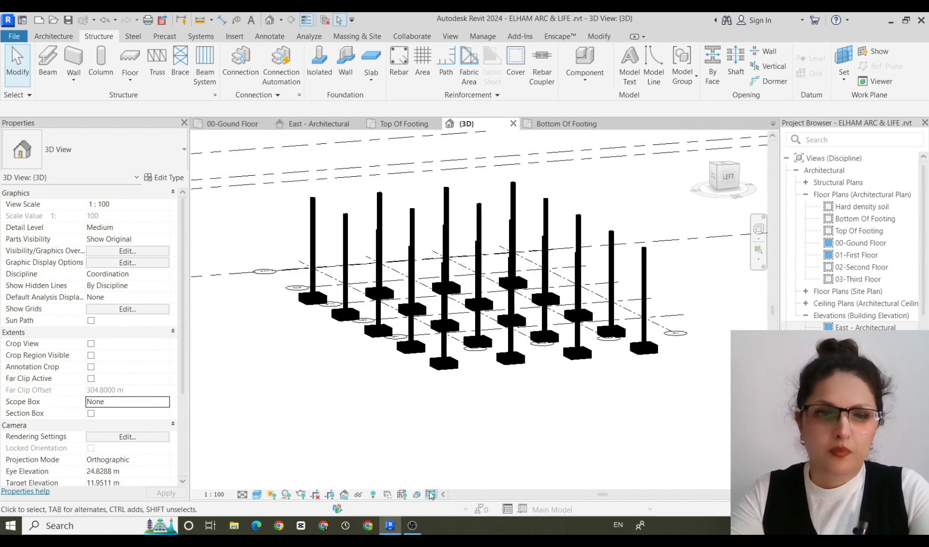
click(260, 496)
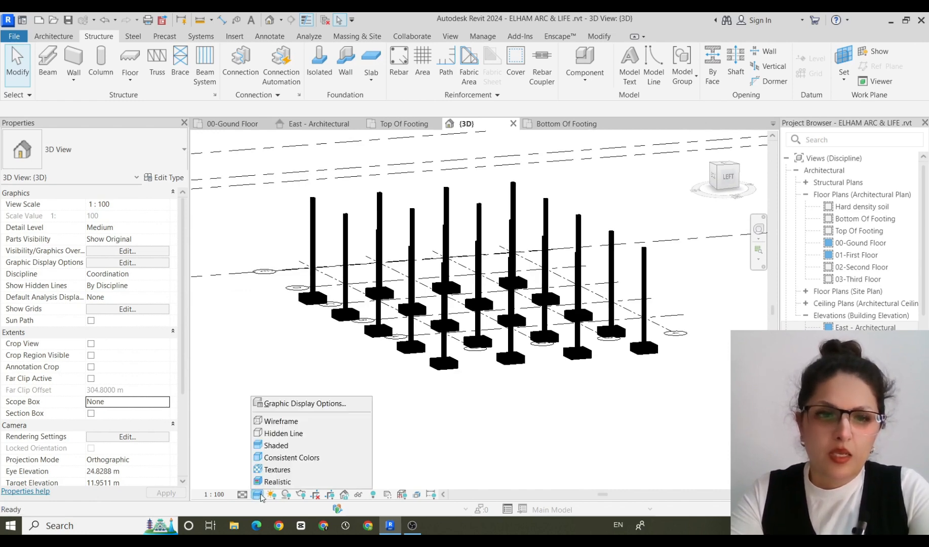
click(260, 458)
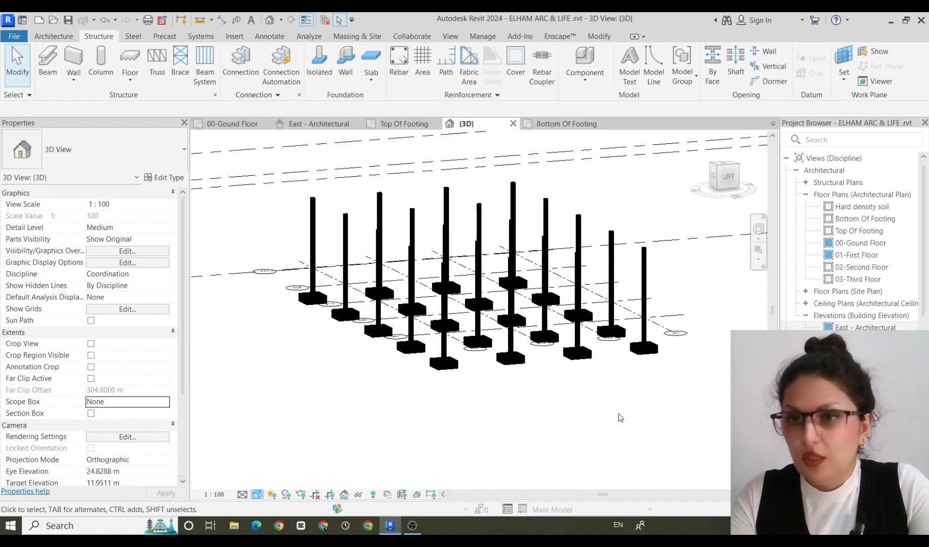
Set the visual style to Textures and view the footings near grids 1 and 2 up close.
click(256, 495)
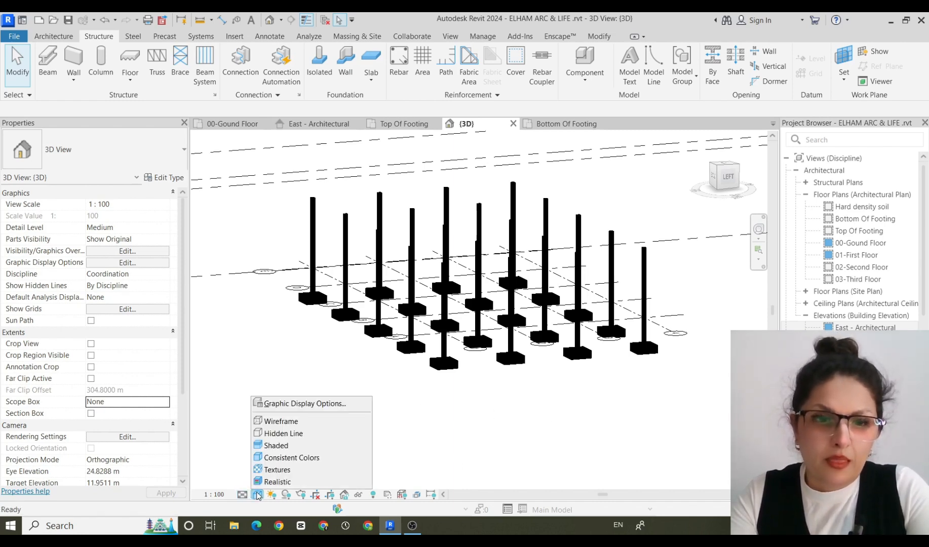
click(273, 471)
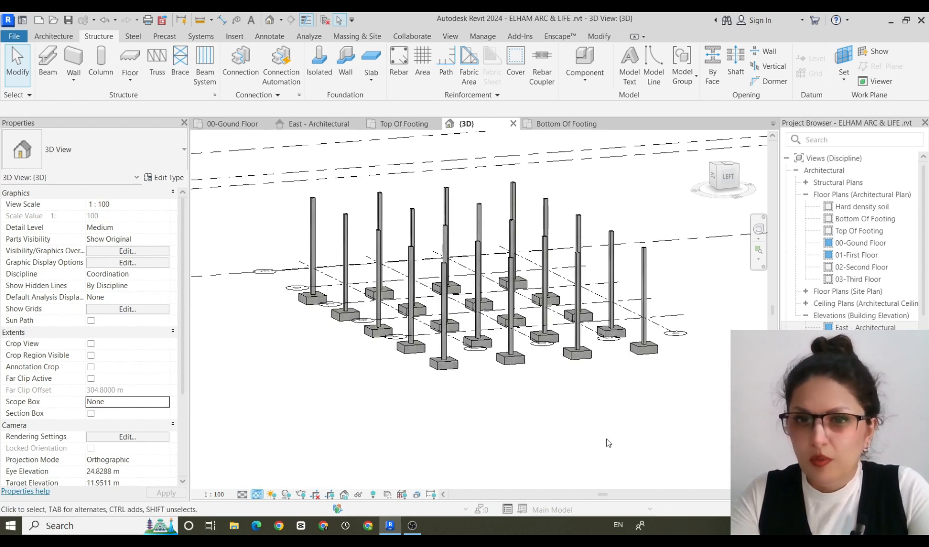
shift+middle_drag(595, 414, 478, 438)
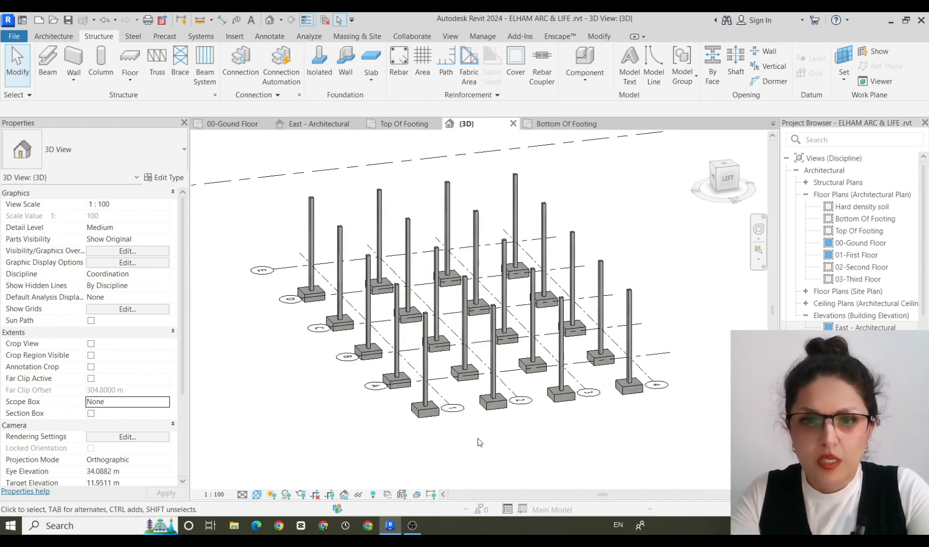
scroll(476, 436, up, 5)
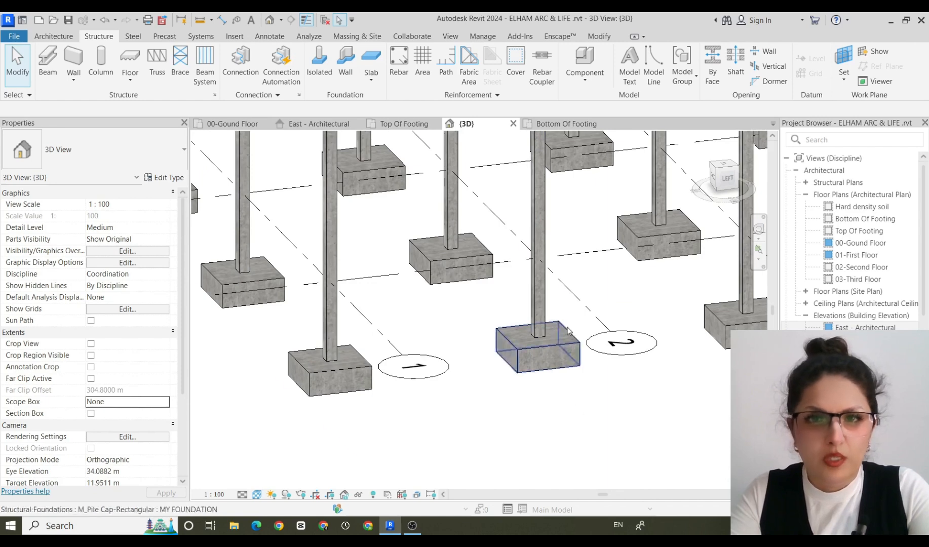
Set the visual style to Realistic and examine the concrete footings and columns up close and as a whole.
click(257, 494)
click(264, 483)
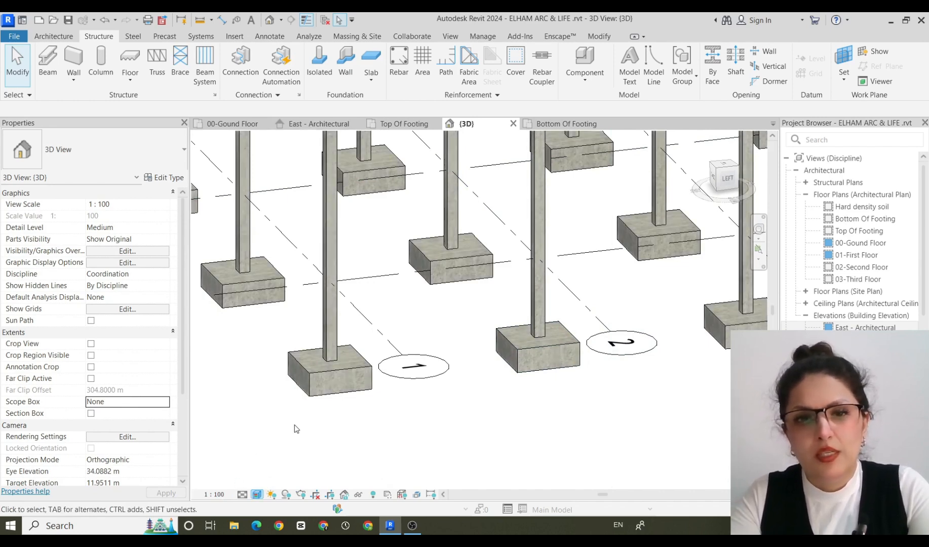
scroll(304, 428, down, 4)
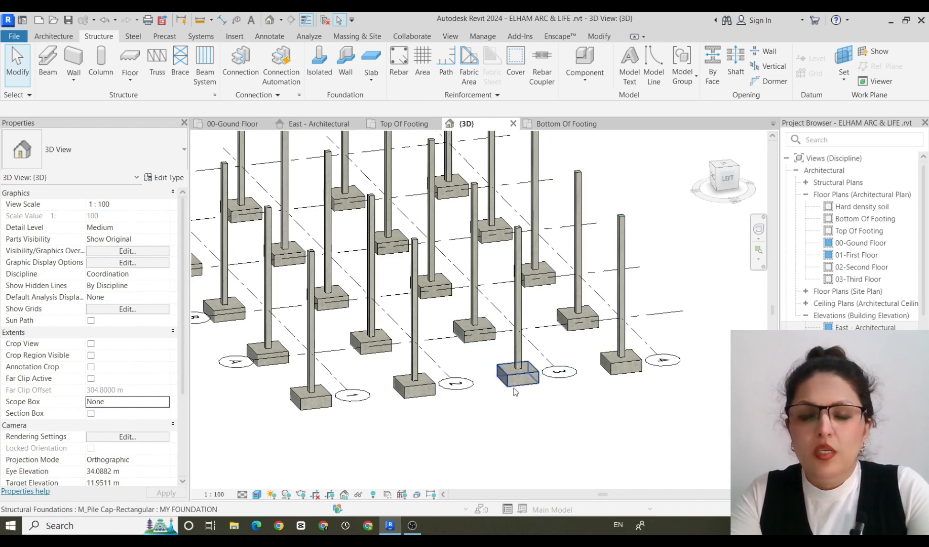
scroll(525, 391, up, 5)
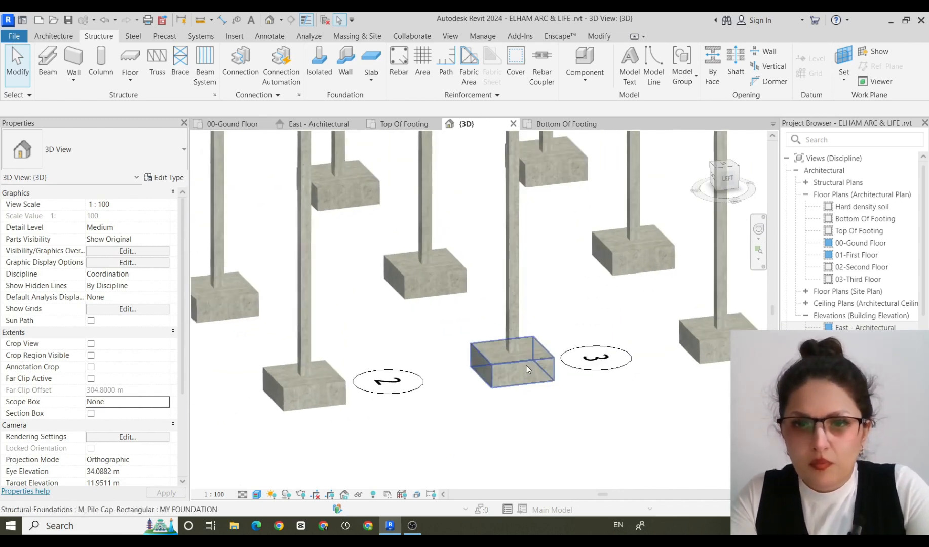
scroll(558, 425, down, 3)
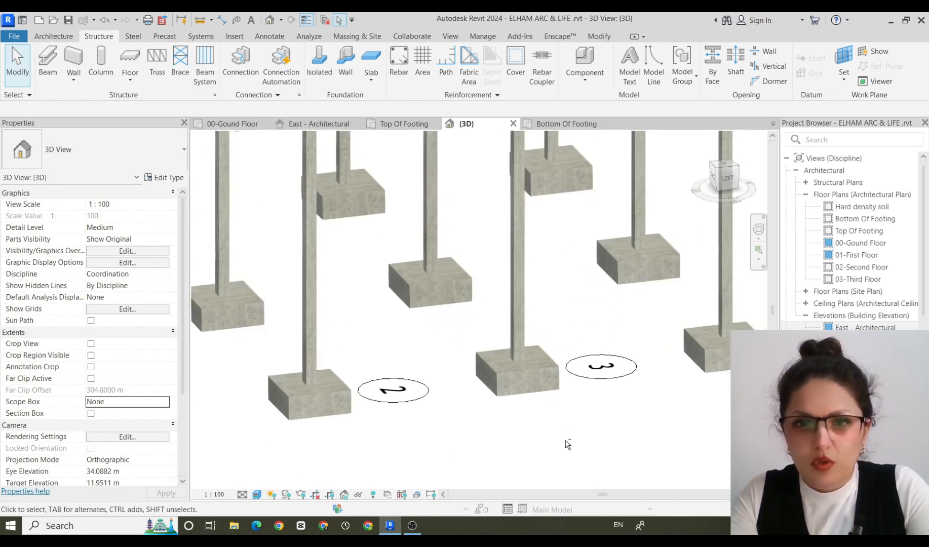
scroll(608, 431, down, 2)
scroll(627, 427, up, 1)
scroll(627, 426, down, 1)
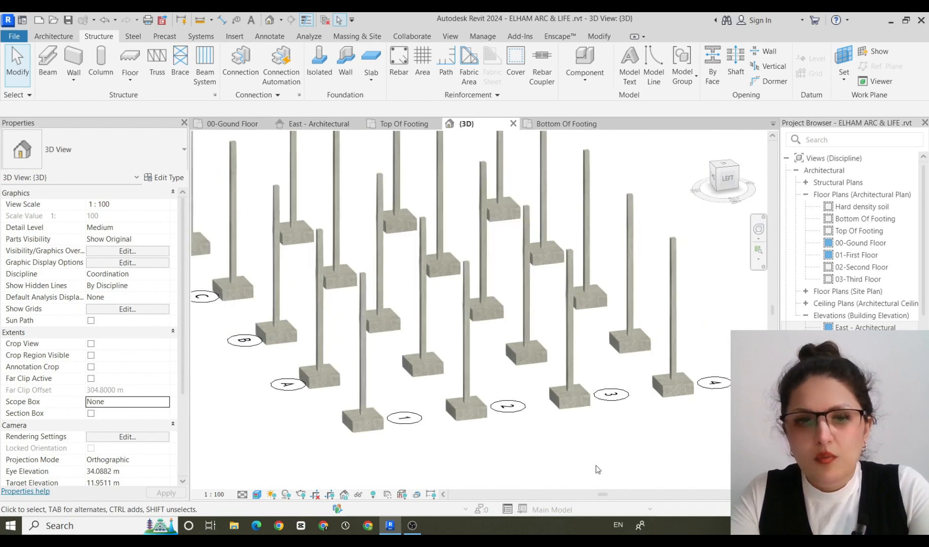
Try the Shaded visual style once more, and return the 3D view to Hidden Line.
click(256, 496)
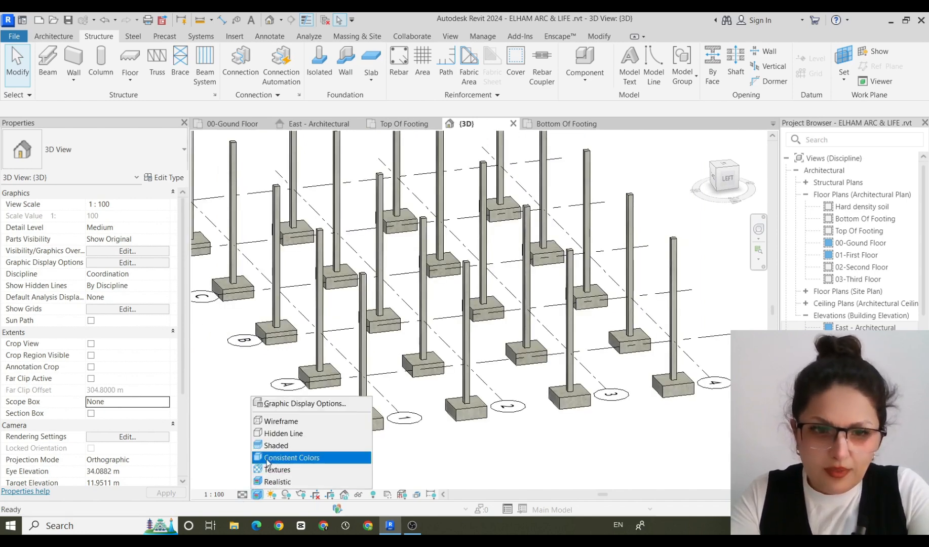
click(291, 446)
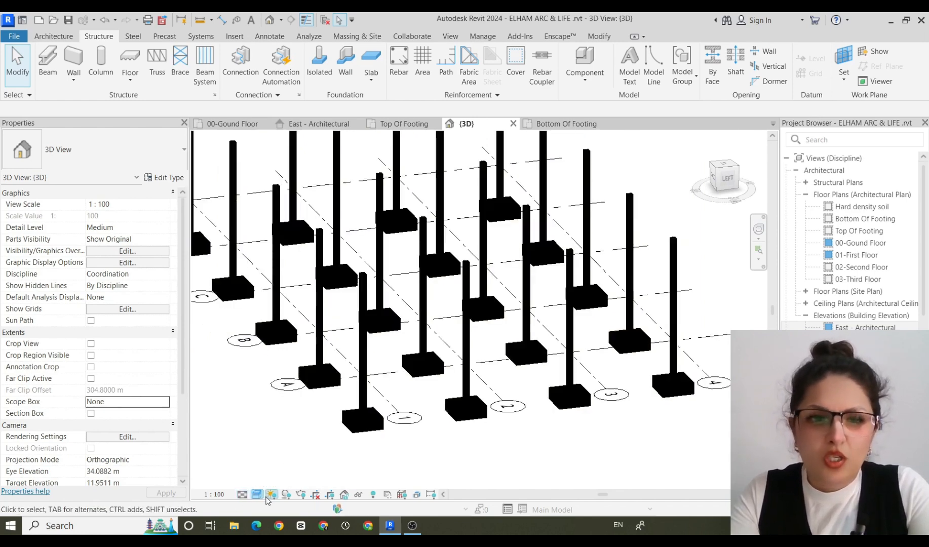
click(257, 494)
click(290, 435)
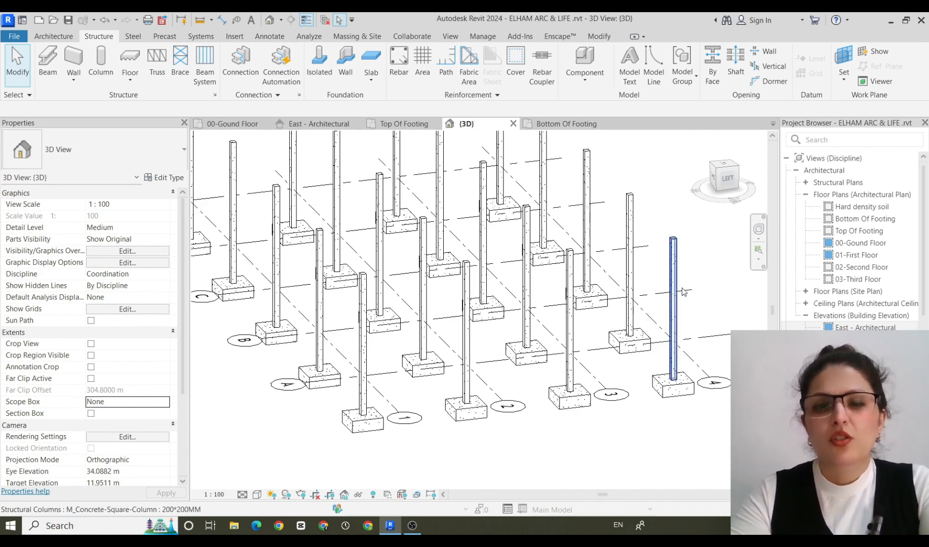
Change all MY FOUNDATION instances to the M_Footing-Rectangular 2400 x 1800 x 450mm type, view them from behind and clear the selection.
click(680, 395)
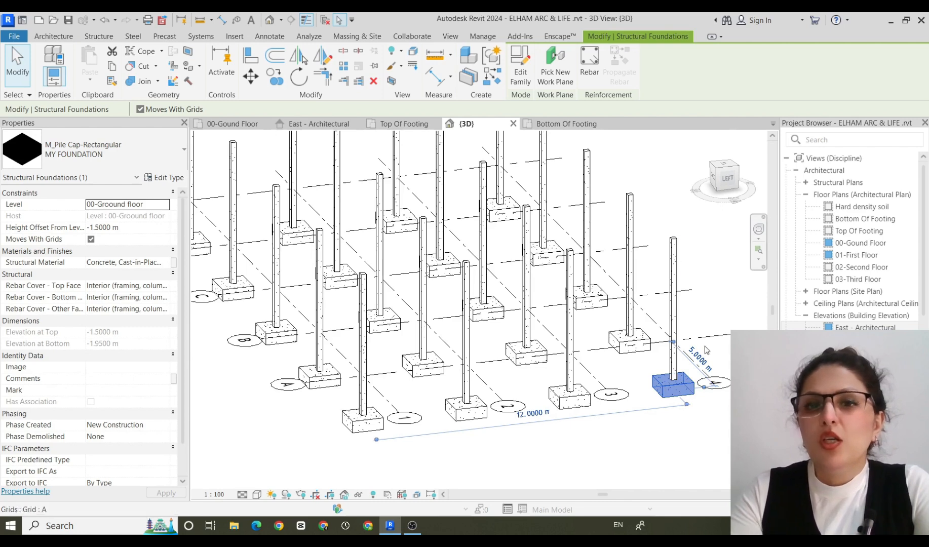
scroll(560, 327, down, 1)
middle_drag(634, 414, 518, 350)
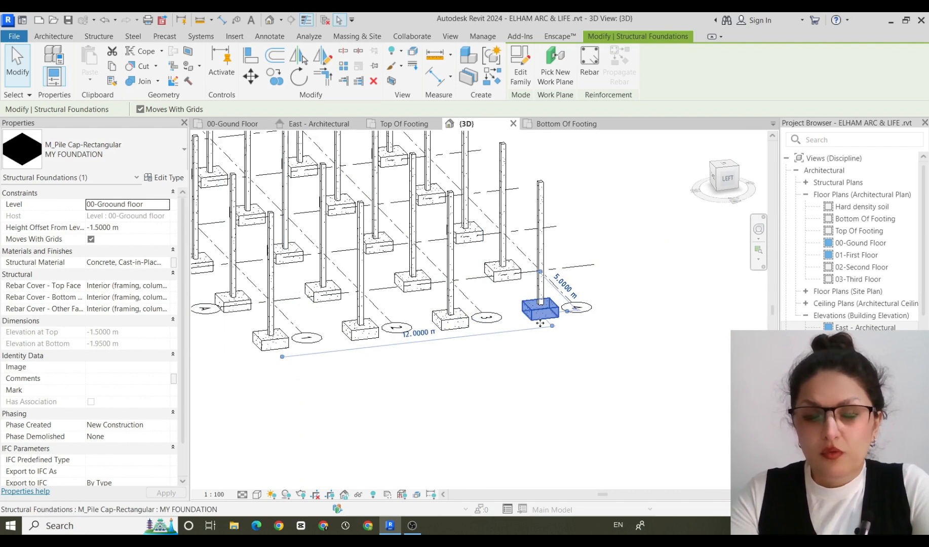
right_click(626, 263)
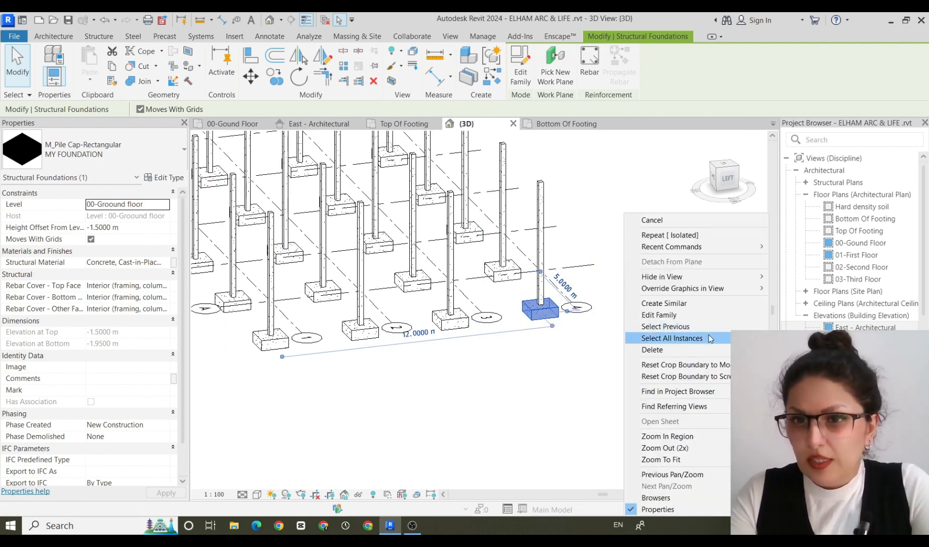
click(672, 338)
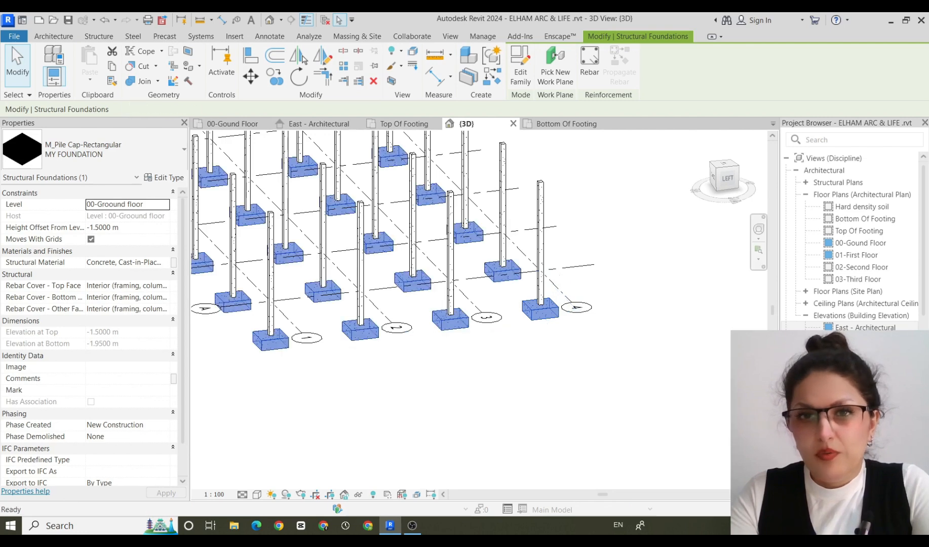
click(186, 147)
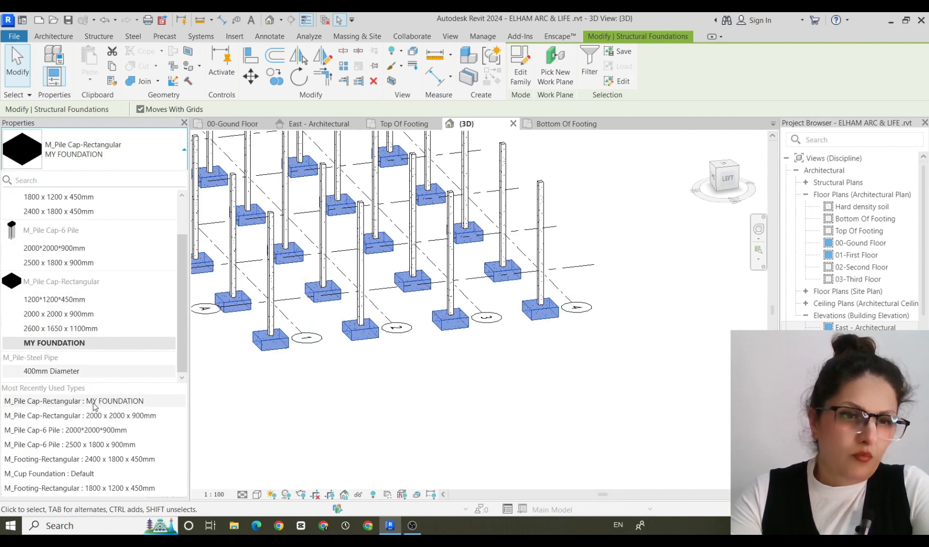
click(146, 461)
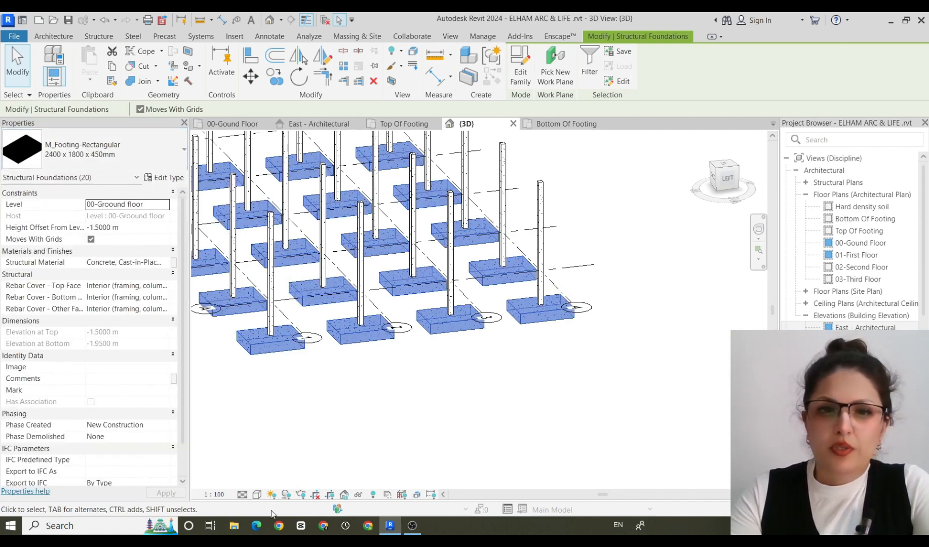
scroll(413, 437, down, 4)
middle_drag(413, 437, 643, 529)
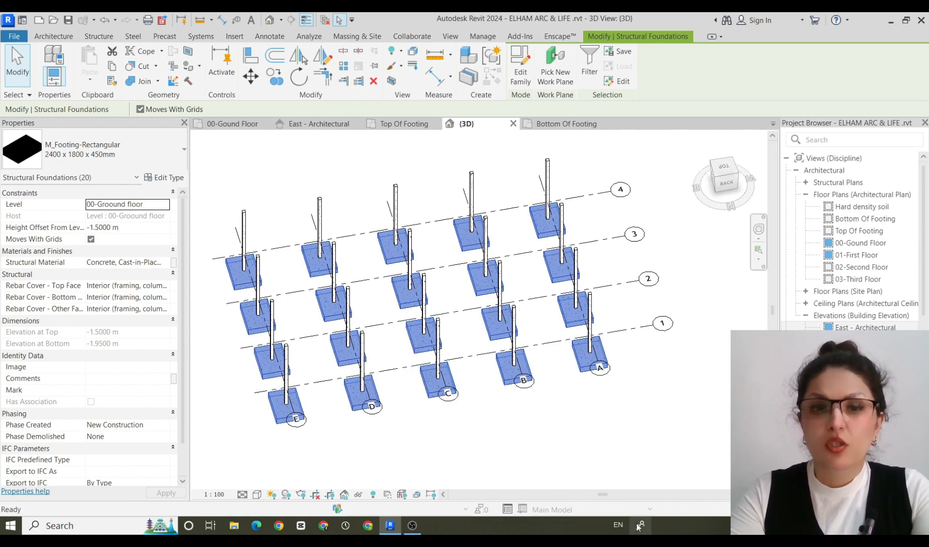
click(515, 436)
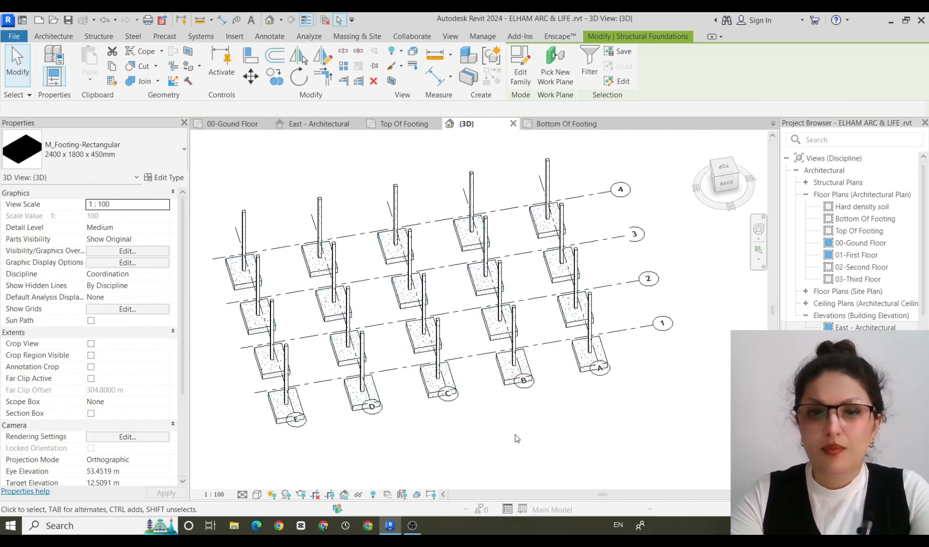
Change the corner footing at grids E and 1 to M_Pile Cap-6 Pile 2000*2000*900mm, and back to M_Footing-Rectangular 2400 x 1800 x 450mm.
click(276, 413)
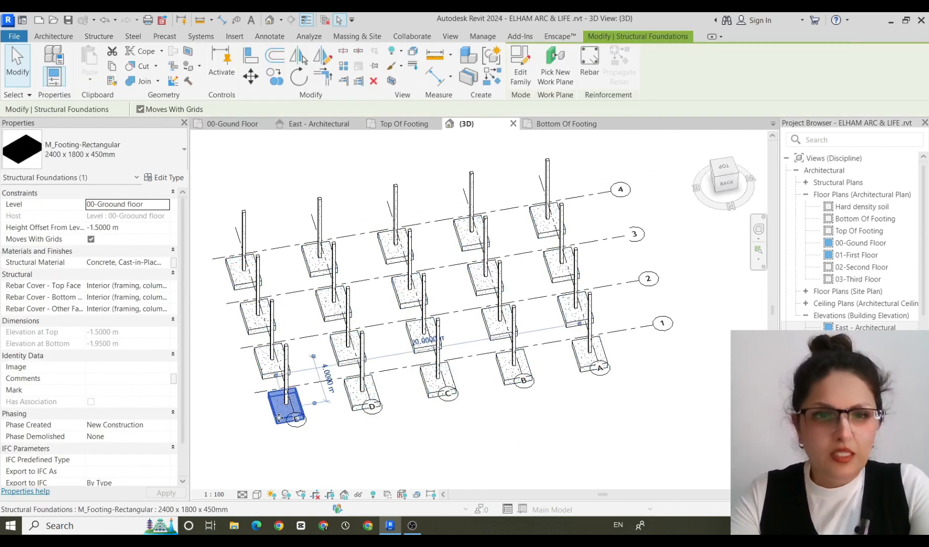
click(184, 151)
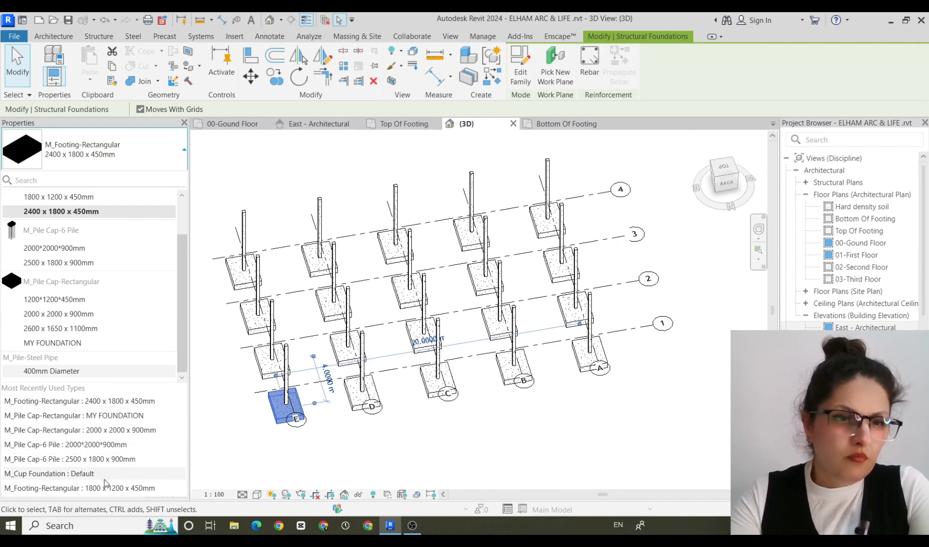
key(Escape)
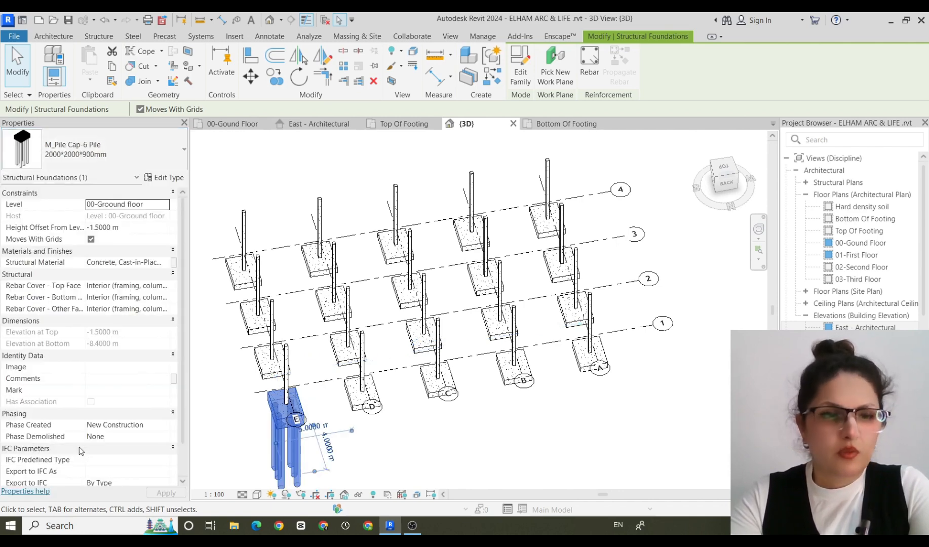
click(183, 153)
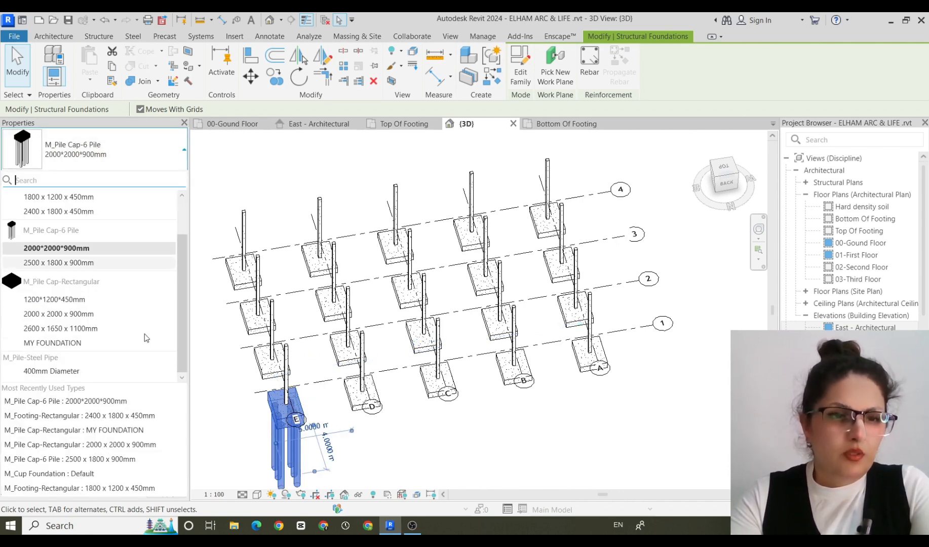
click(44, 421)
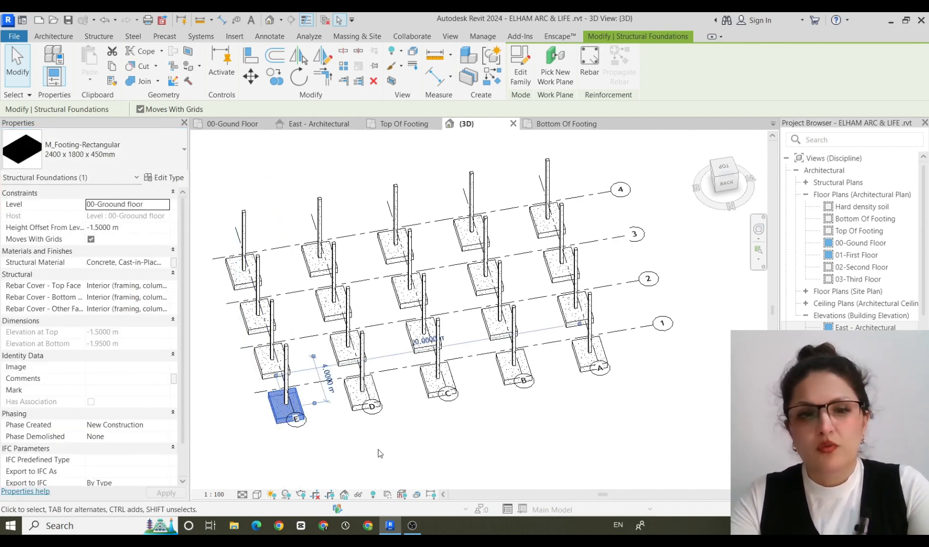
Load the M_Pile Cap-Triangular family, apply its 1500 x 1600 x 750mm type to the selected corner footing, and view the footings from behind.
shift+middle_drag(418, 457, 480, 348)
click(163, 177)
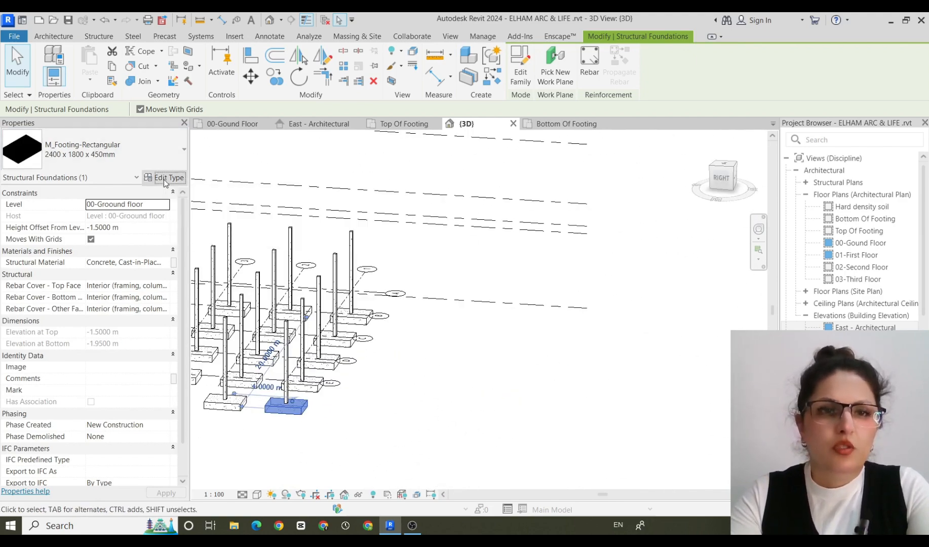
click(580, 147)
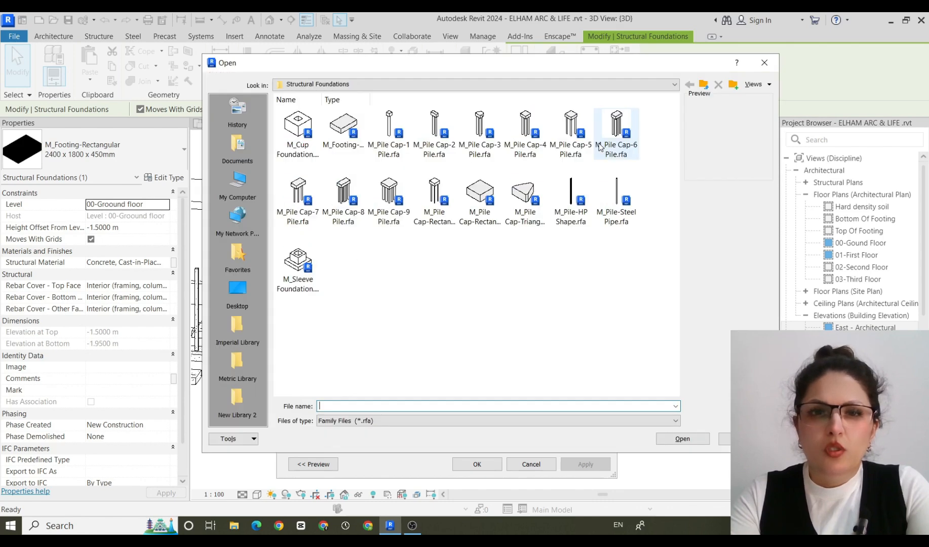
click(522, 200)
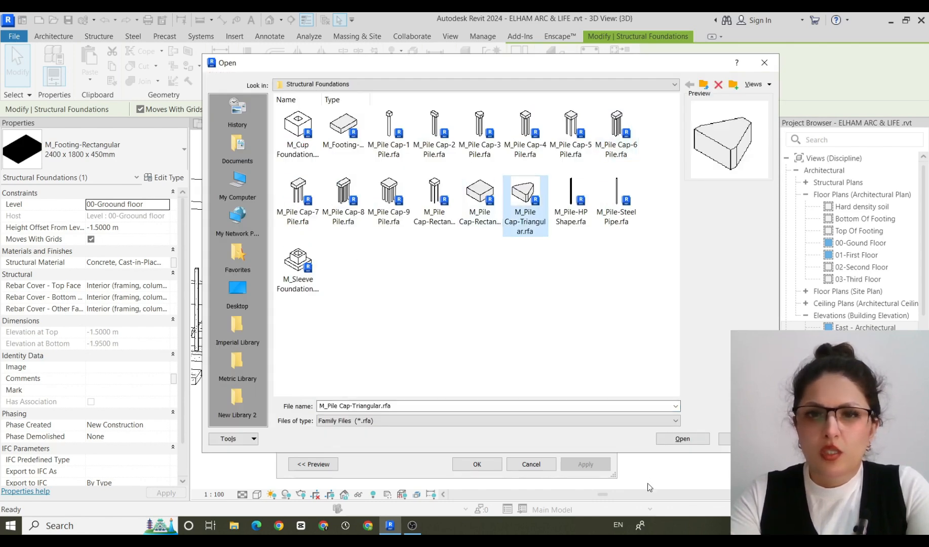
click(678, 440)
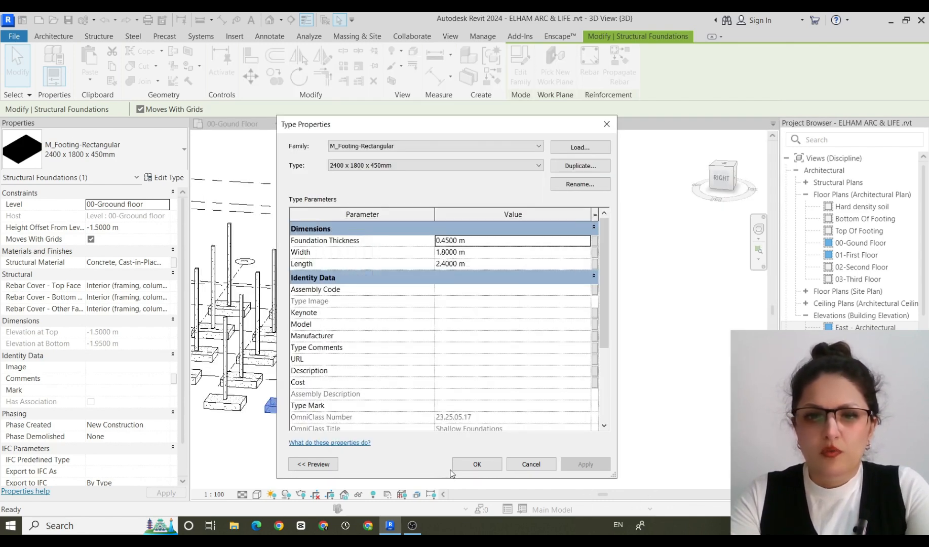
click(470, 466)
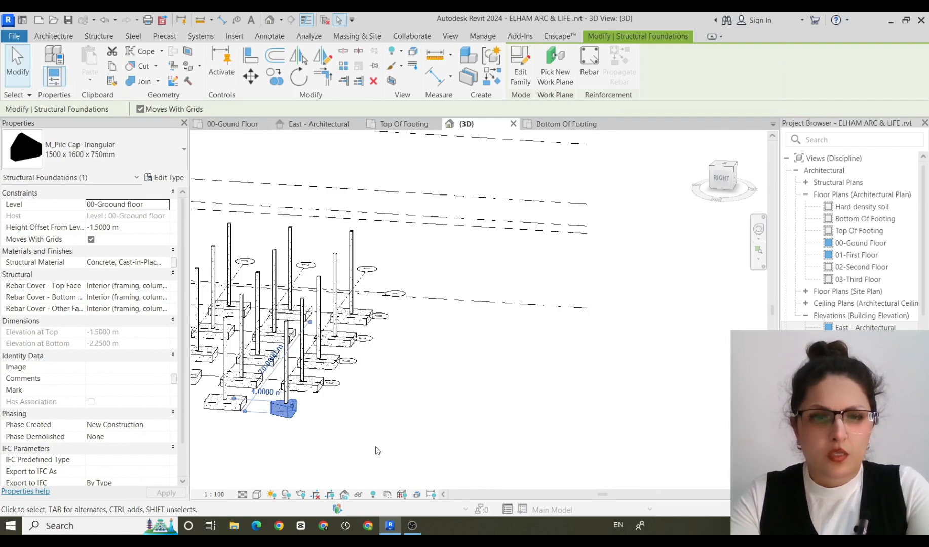
click(439, 439)
shift+middle_drag(440, 440, 356, 485)
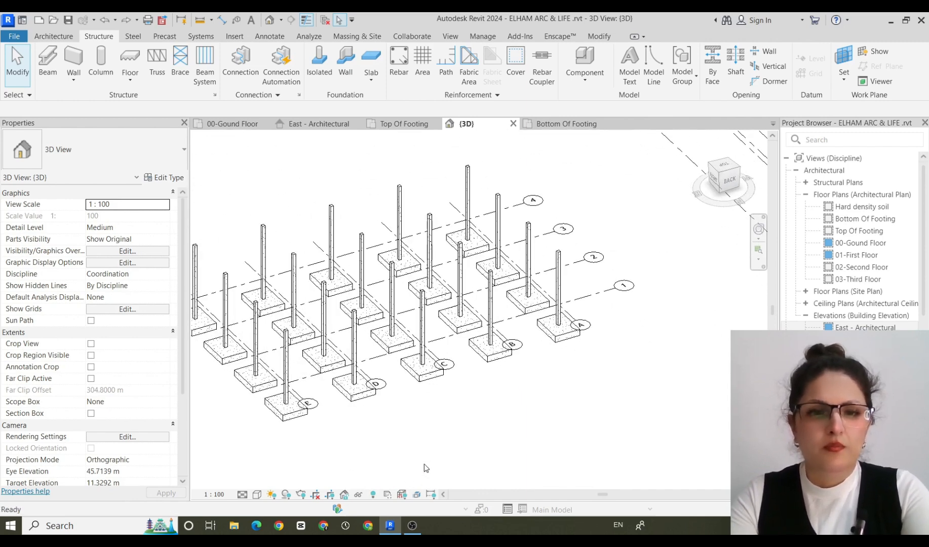
Rotate the single corner footing at grids E and 1 by 90 degrees in the back view.
scroll(426, 452, down, 1)
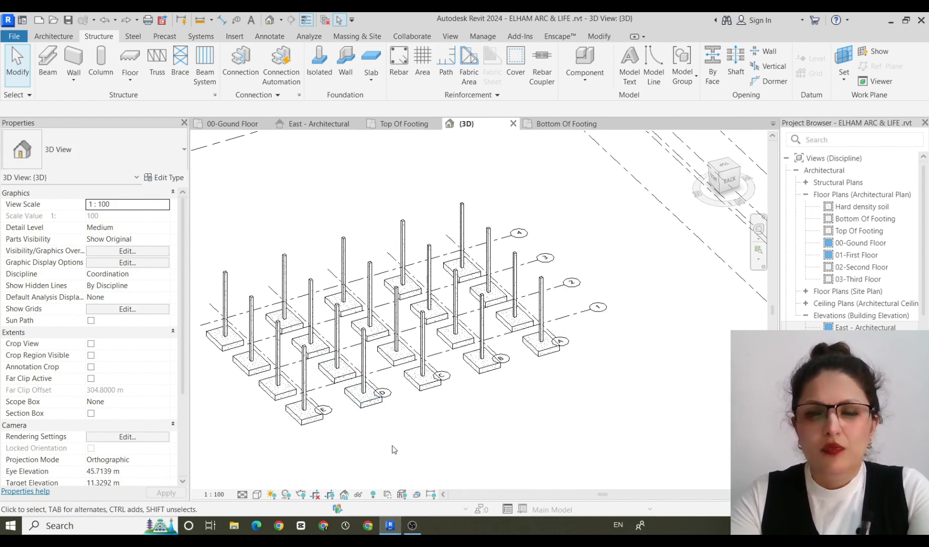
scroll(393, 444, down, 1)
shift+middle_drag(397, 448, 340, 477)
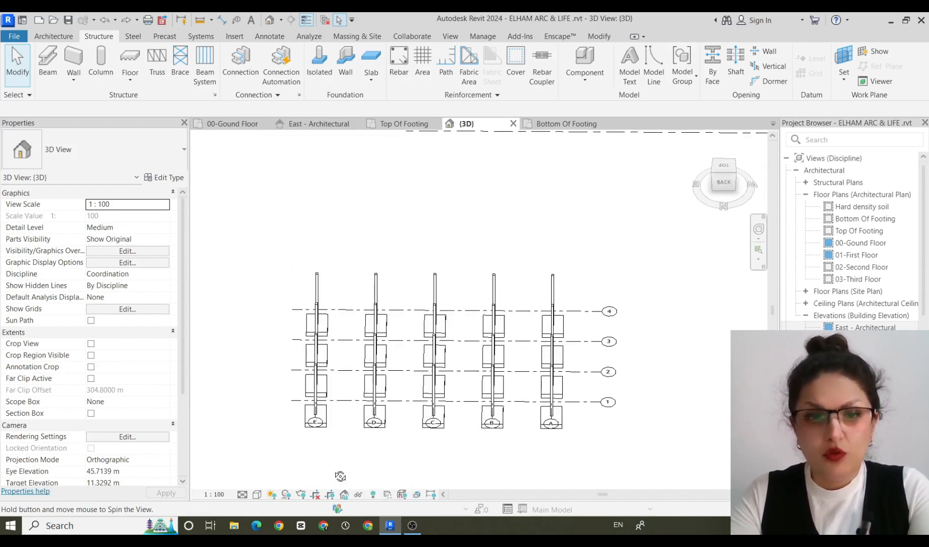
click(325, 425)
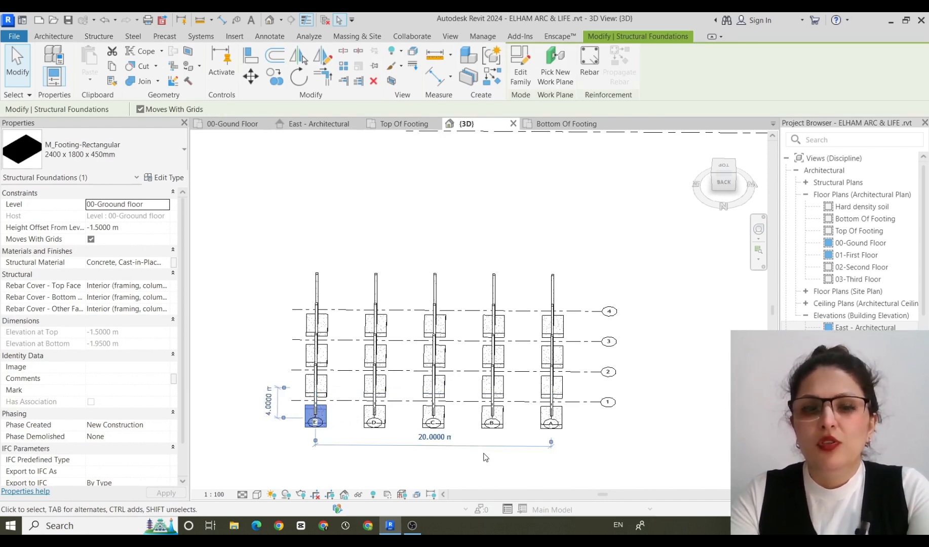
key(space)
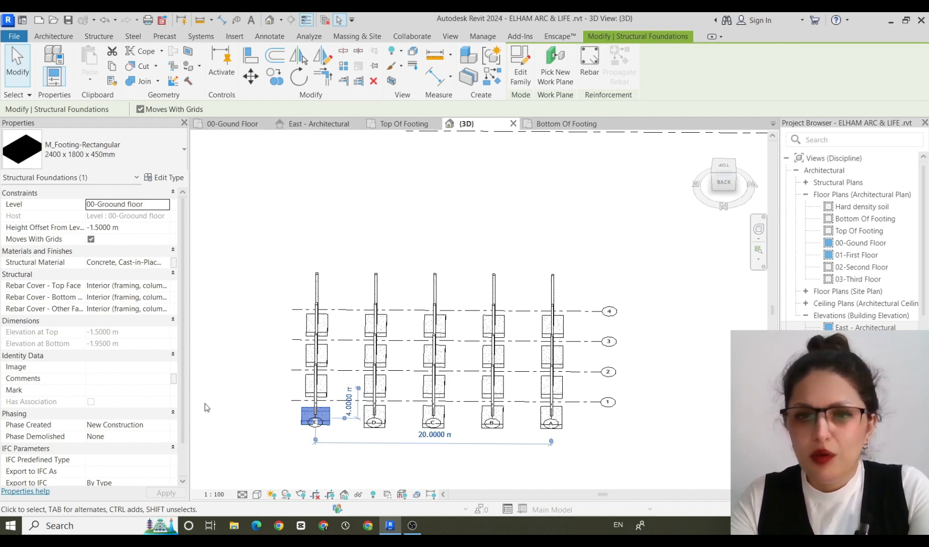
click(243, 465)
Select all instances of the corner footing's type, rotate them together by 90 degrees and turn them back to their original orientation.
right_click(320, 430)
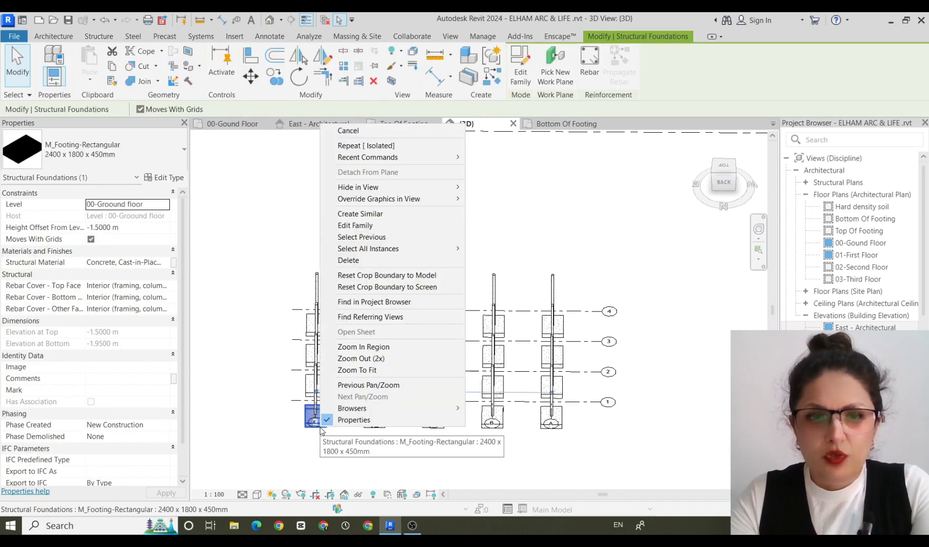
mouse_move(420, 250)
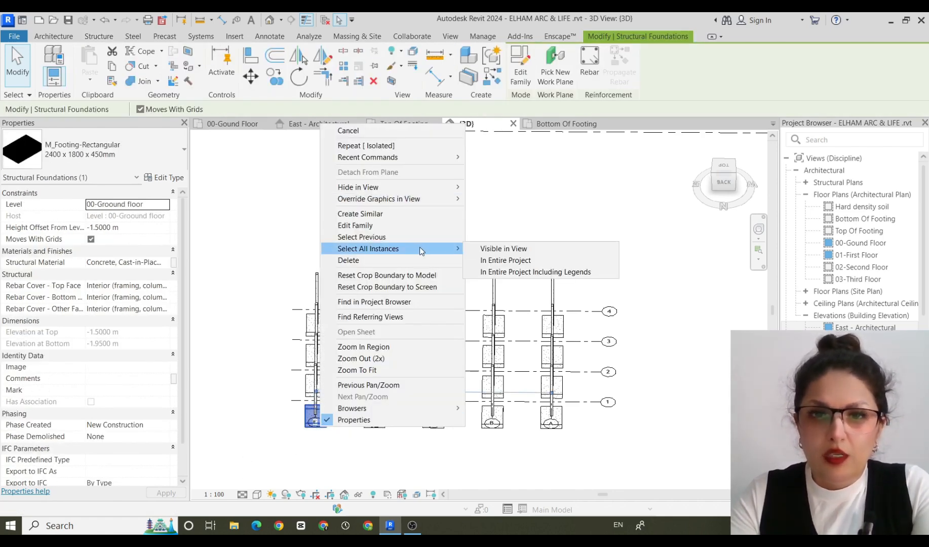
click(532, 260)
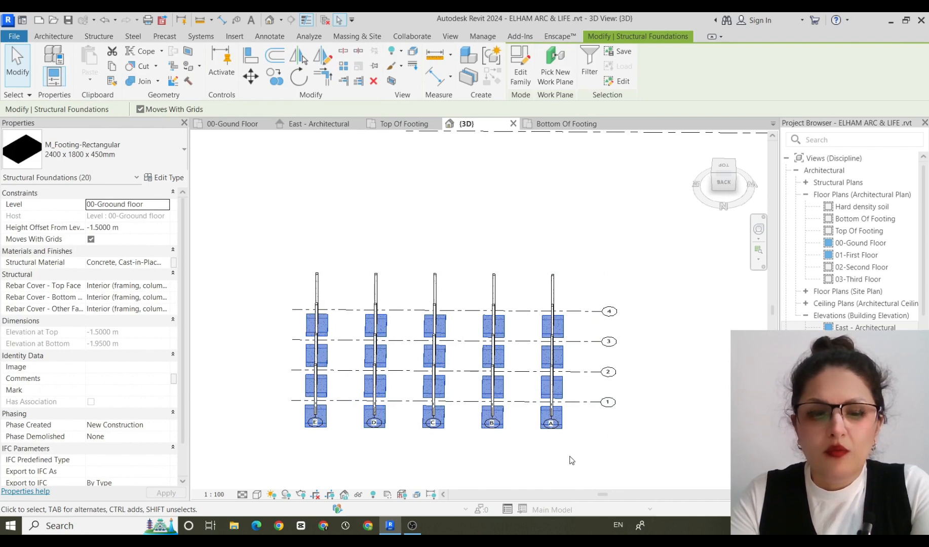
key(space)
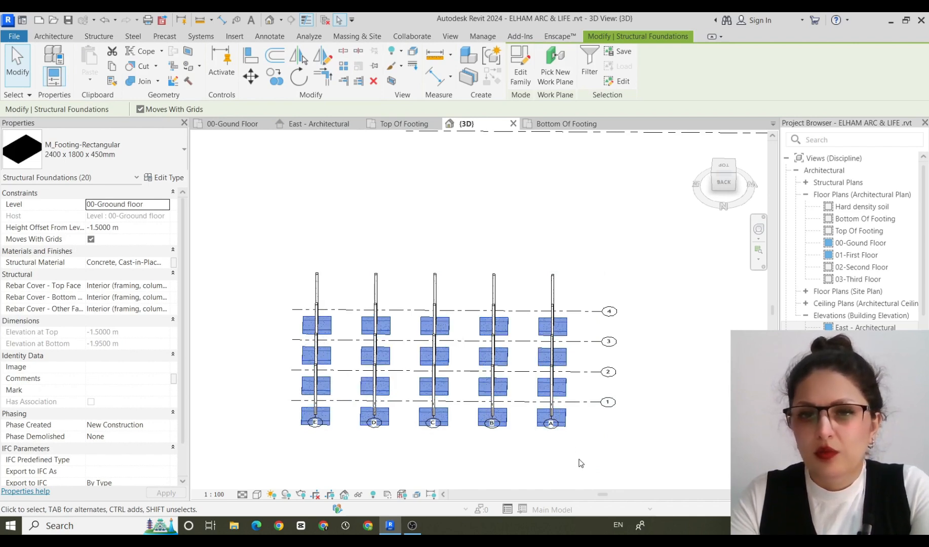
key(space)
scroll(580, 464, up, 1)
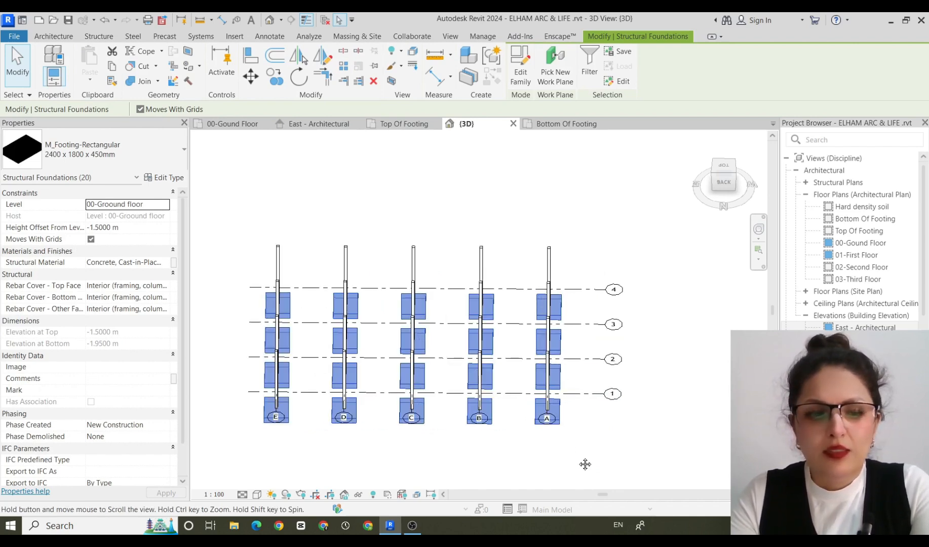
shift+middle_drag(585, 465, 596, 415)
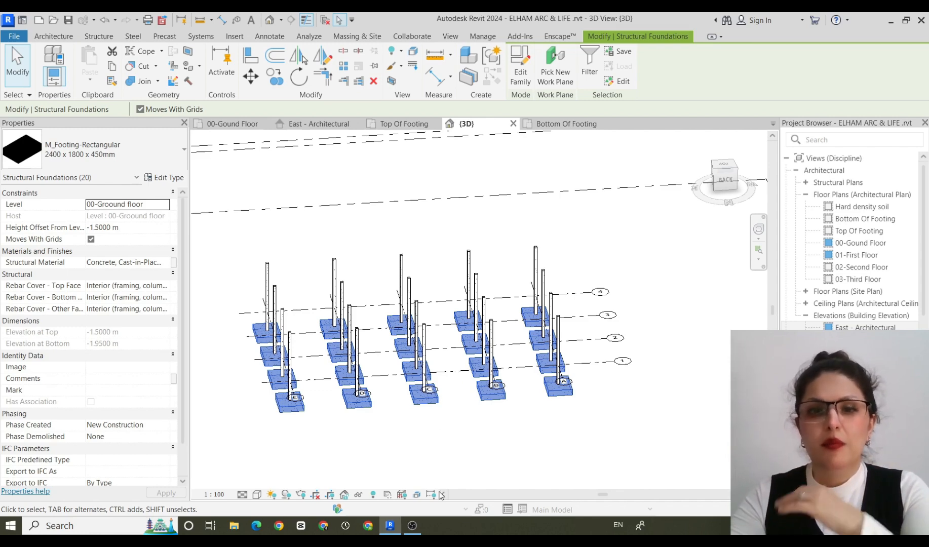
click(413, 530)
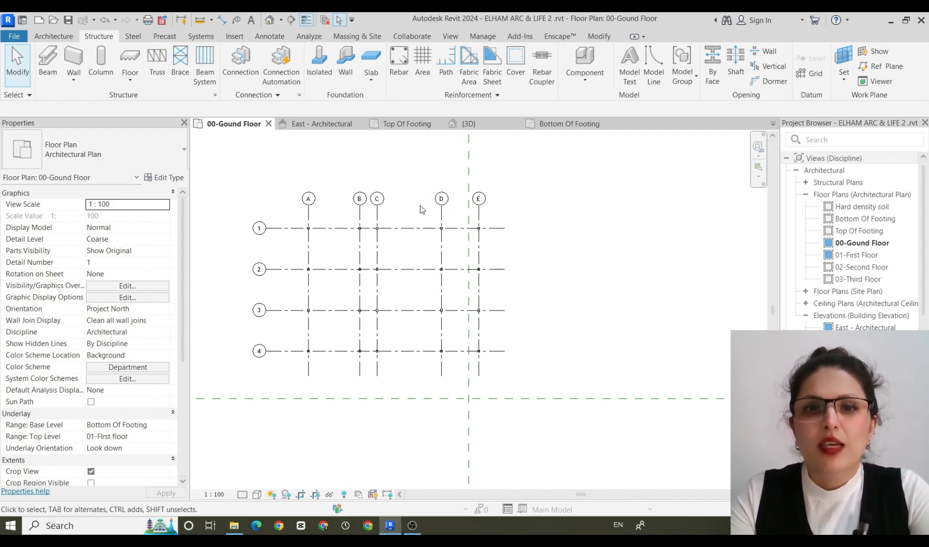
Move grid D to 3.5 m from grid C, and grid E to about 1.53 m from grid D.
click(444, 218)
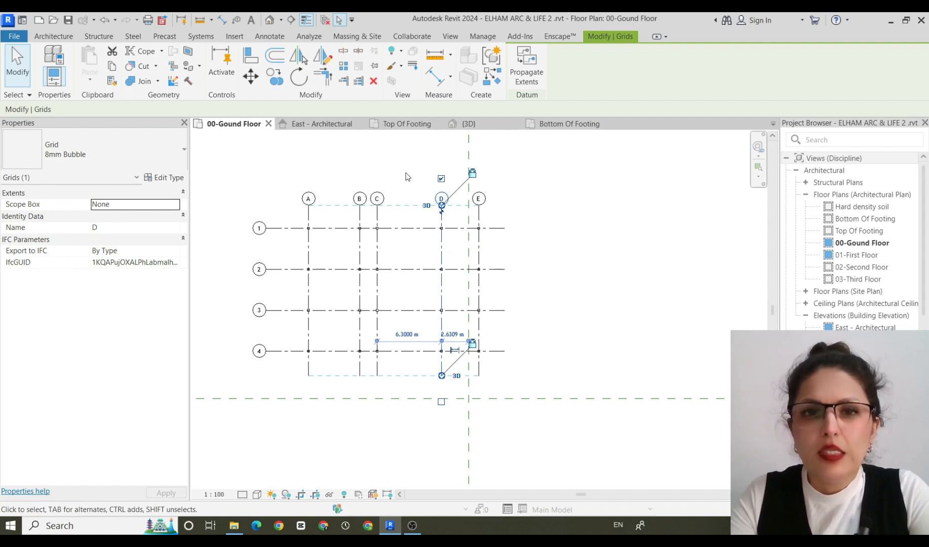
scroll(443, 220, up, 2)
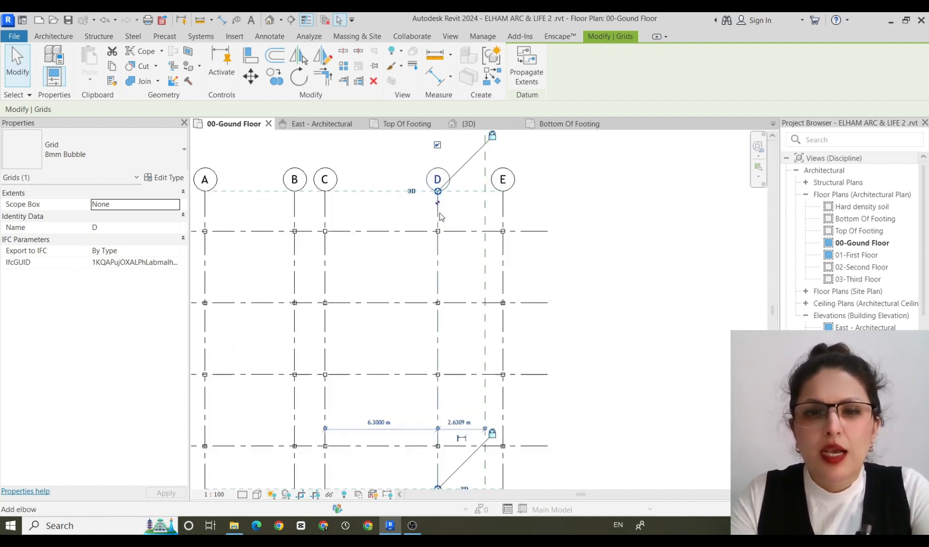
drag(440, 217, 388, 213)
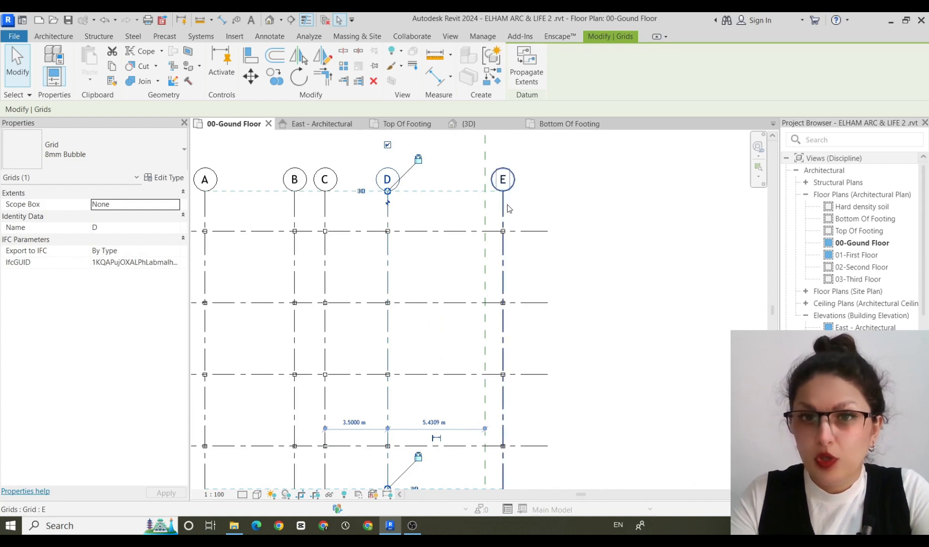
drag(506, 210, 416, 209)
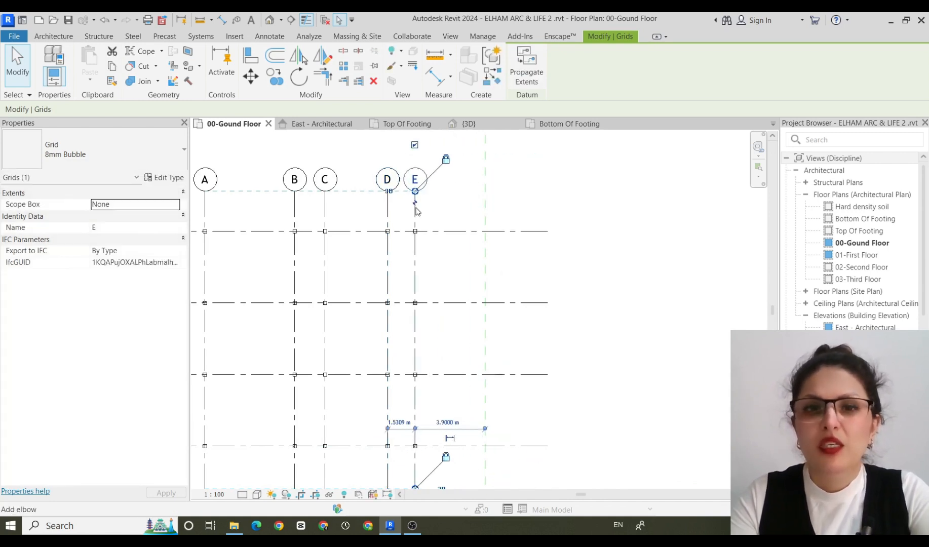
Draw two separate parallel vertical model lines, each about 8.2 m long, in the empty area beside the grids.
scroll(471, 249, down, 1)
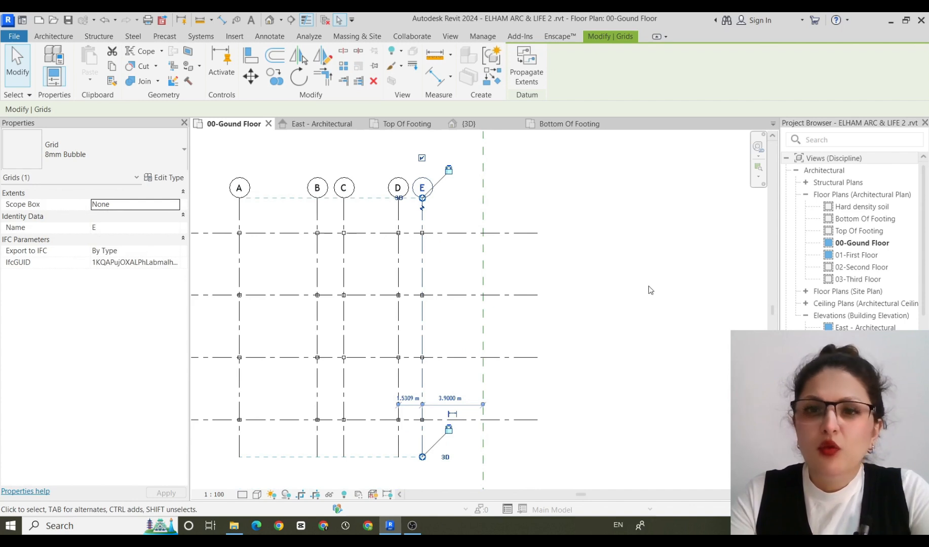
scroll(634, 285, down, 1)
middle_drag(653, 290, 338, 310)
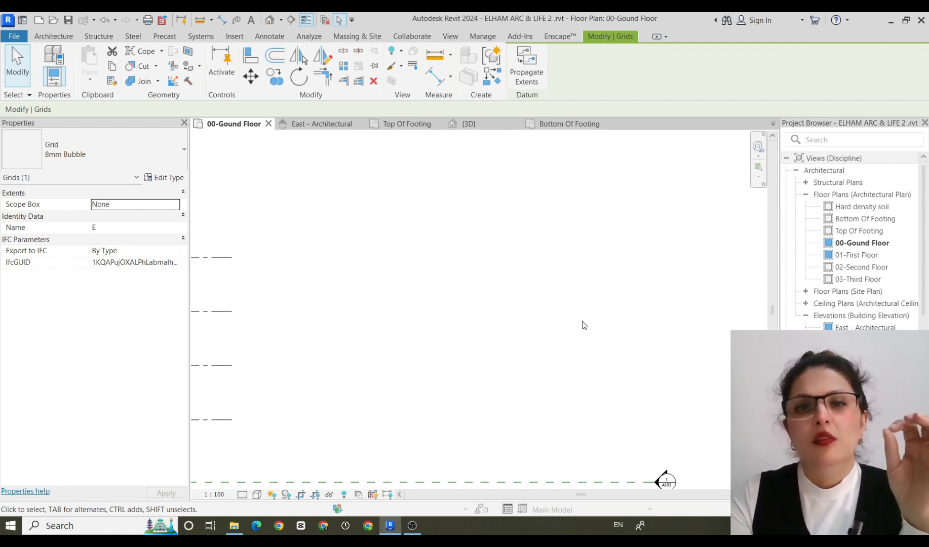
key(l)
key(i)
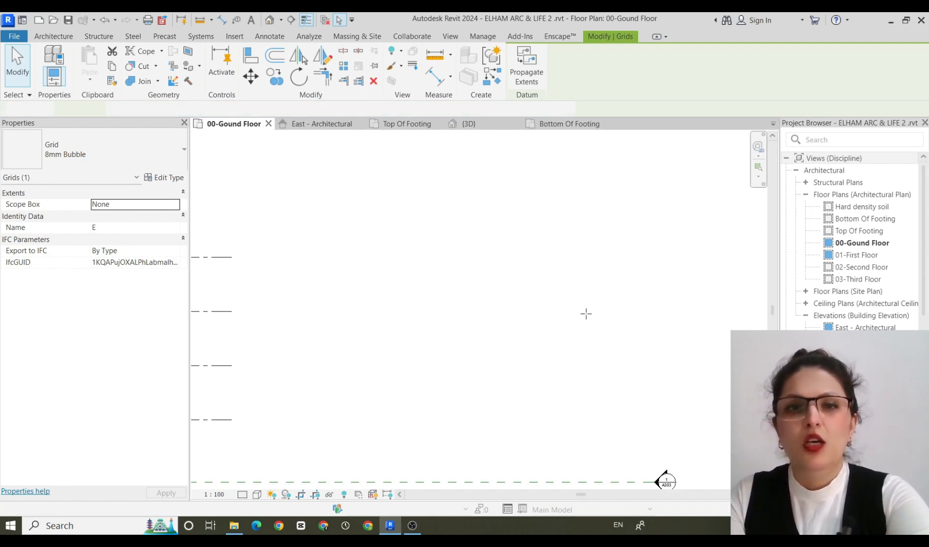
click(421, 229)
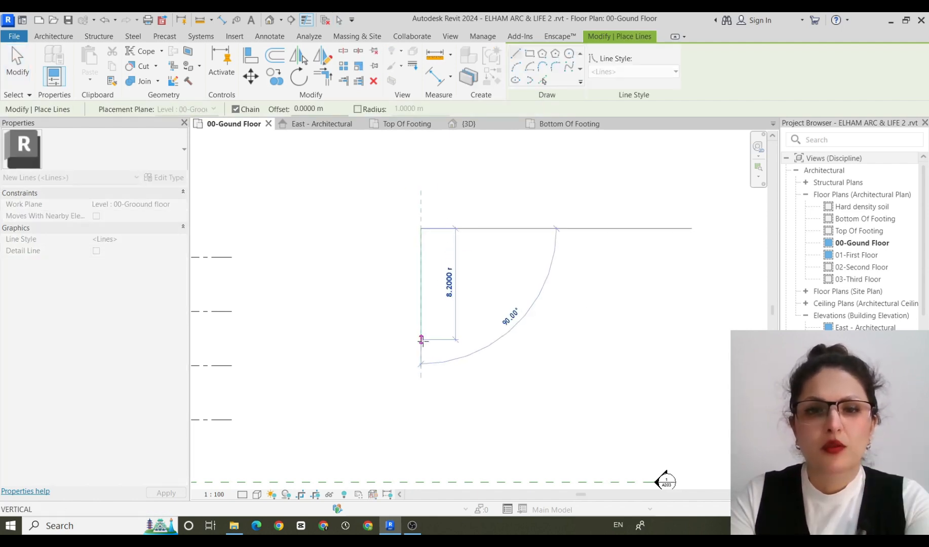
click(424, 343)
key(Escape)
click(460, 342)
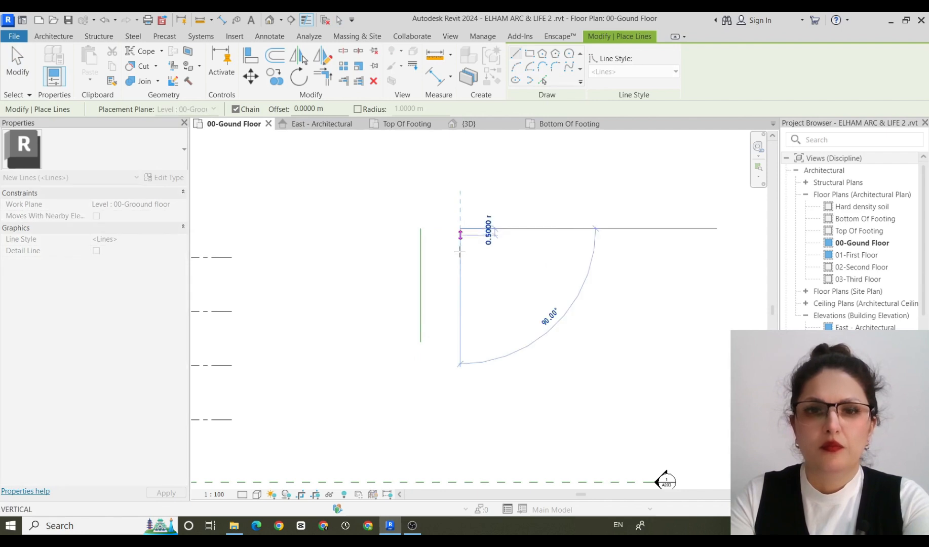
key(Escape)
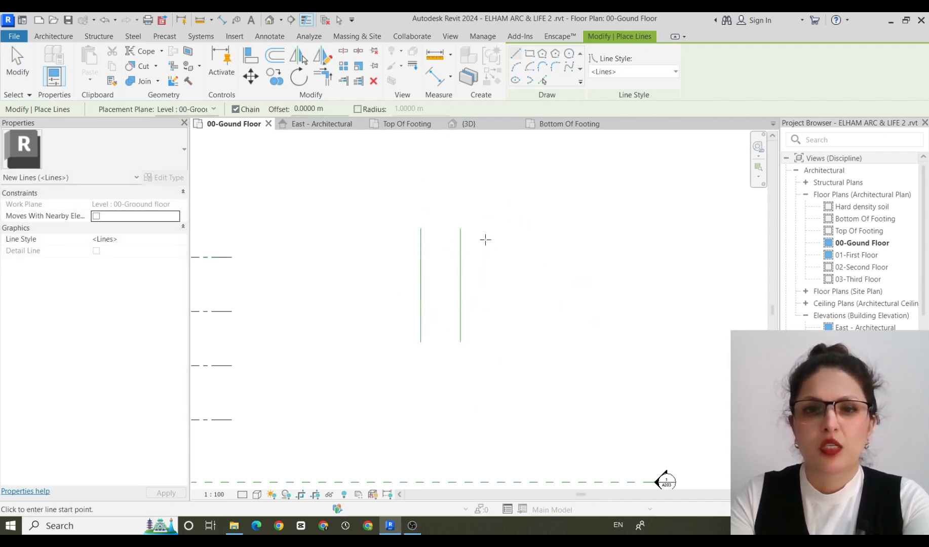
Add three more separate vertical model lines of differing lengths beside the first two, at uneven spacing.
click(480, 228)
click(481, 335)
key(Escape)
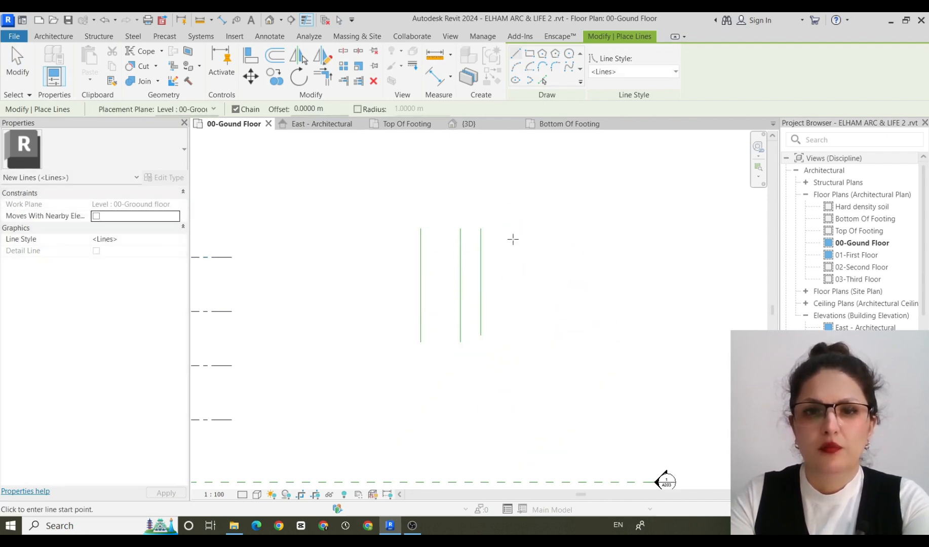
click(513, 239)
click(513, 365)
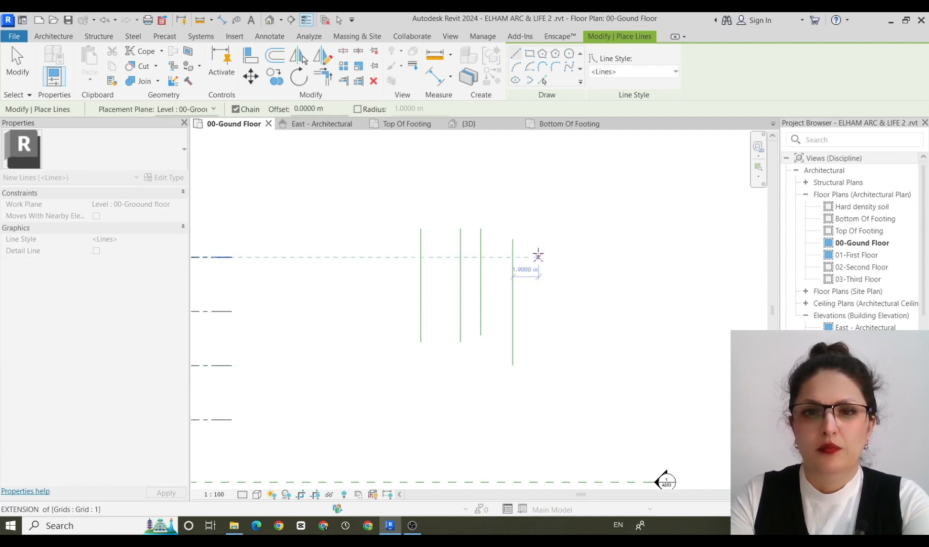
key(Escape)
click(537, 239)
click(538, 342)
key(Escape)
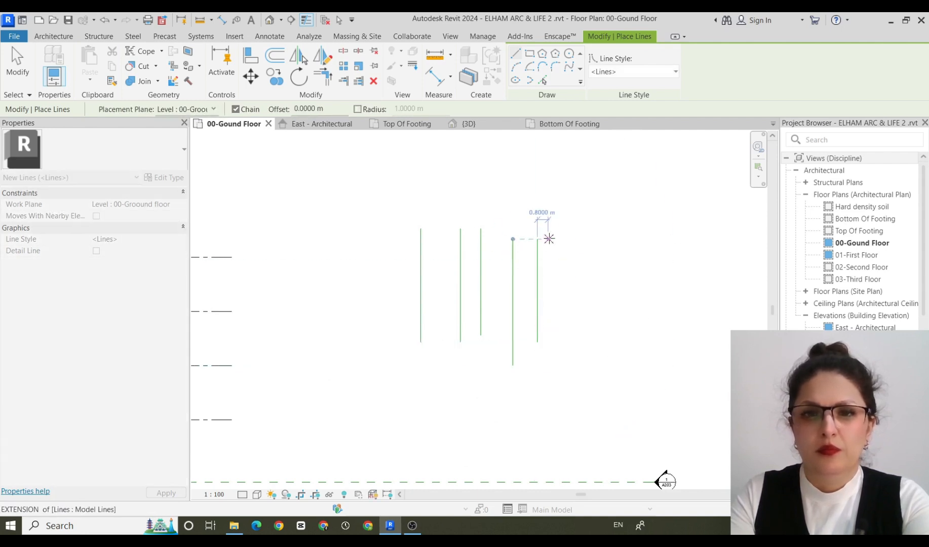
Draw a sixth separate vertical model line about 5.3 m beyond the fifth one and finish drawing lines.
click(610, 237)
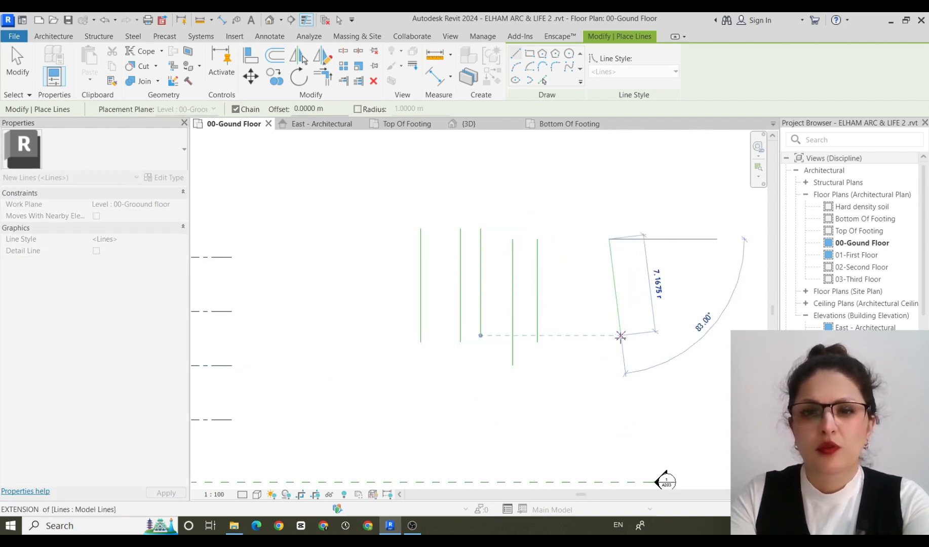
click(609, 343)
key(Escape)
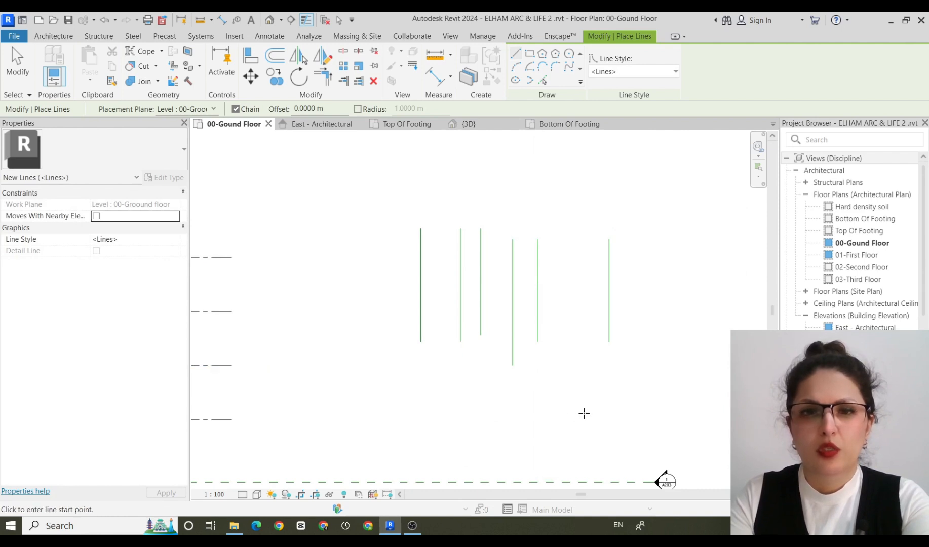
key(Escape)
Place an aligned dimension between the first two vertical model lines.
key(d)
key(i)
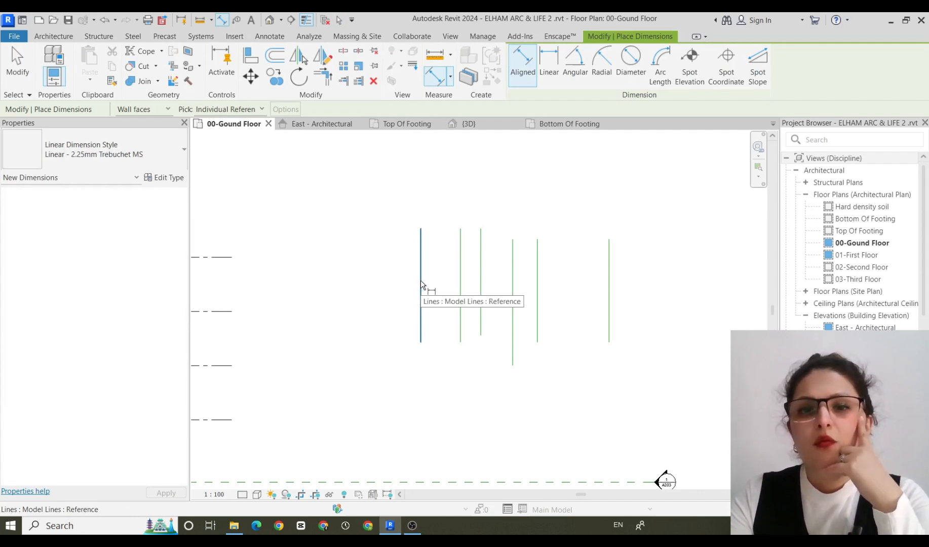
scroll(421, 285, up, 2)
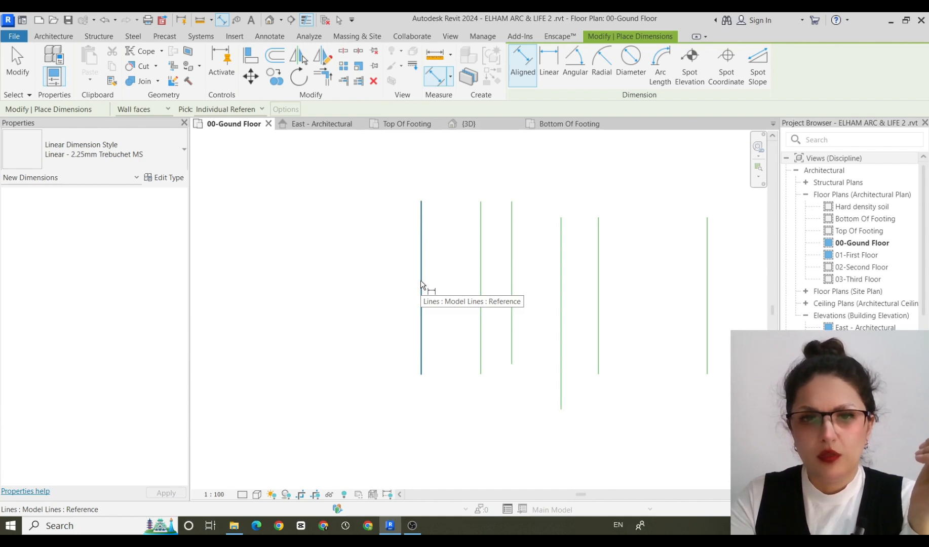
click(421, 285)
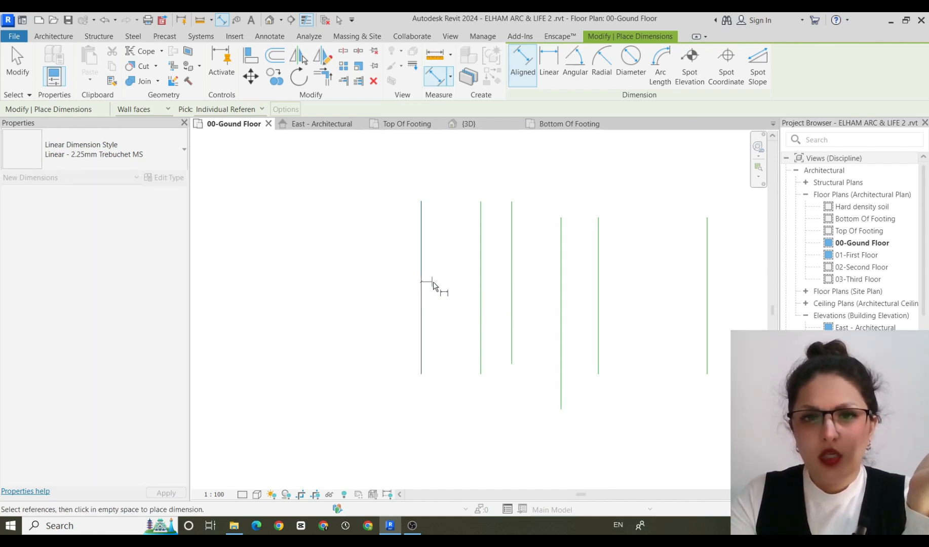
click(482, 279)
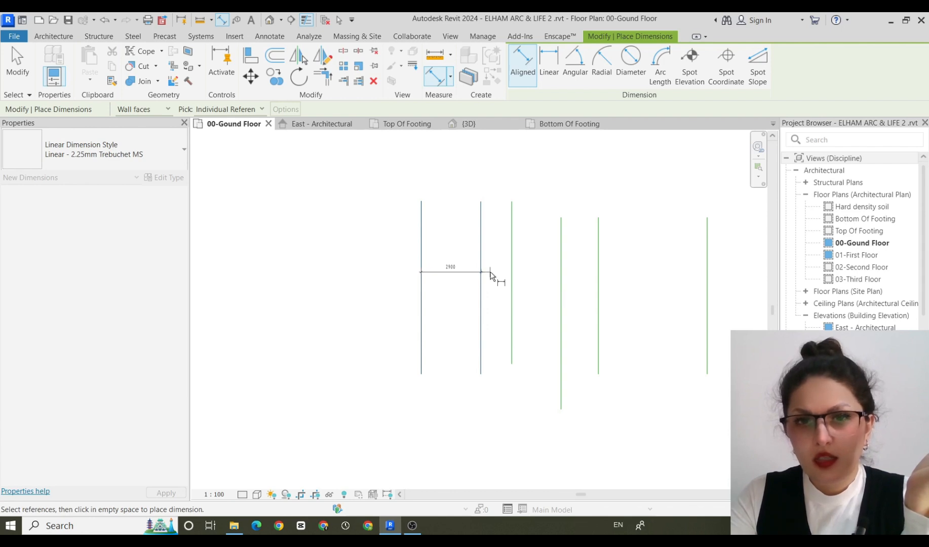
click(490, 275)
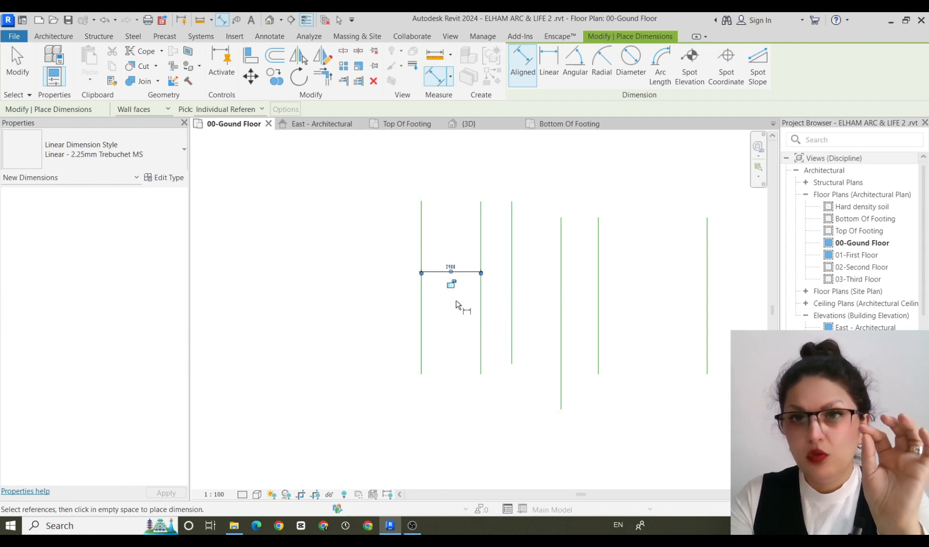
Try a view scale of 1:200, open and accept the custom scale ratio, and undo the scale change and the dimension.
click(213, 495)
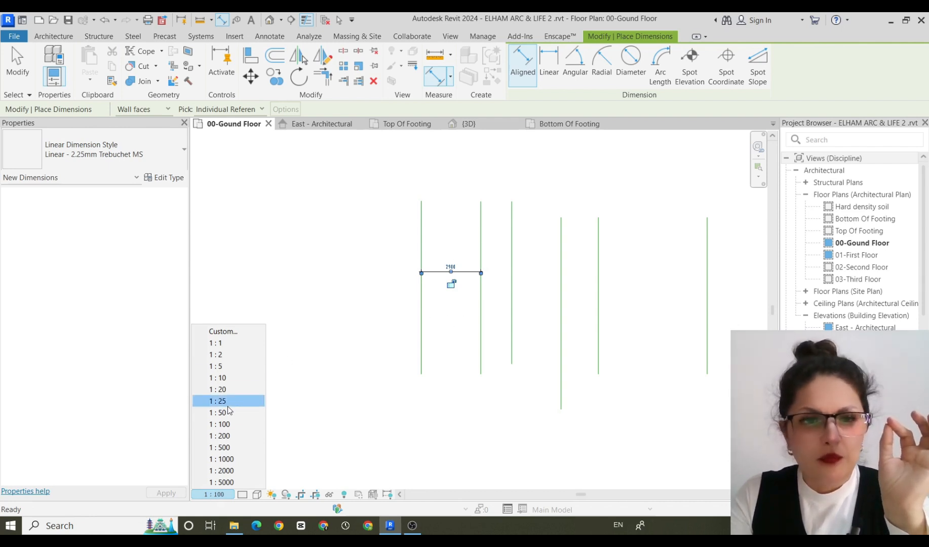
click(235, 439)
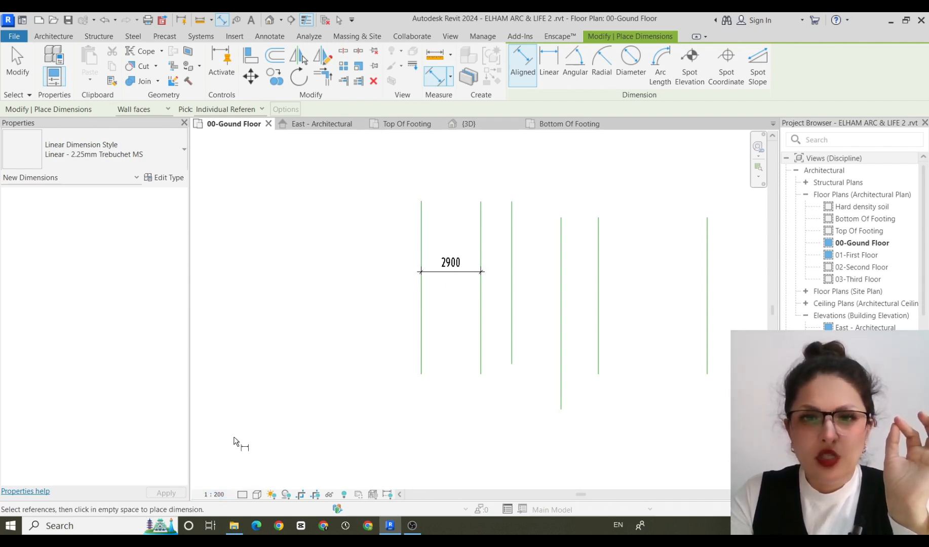
click(214, 496)
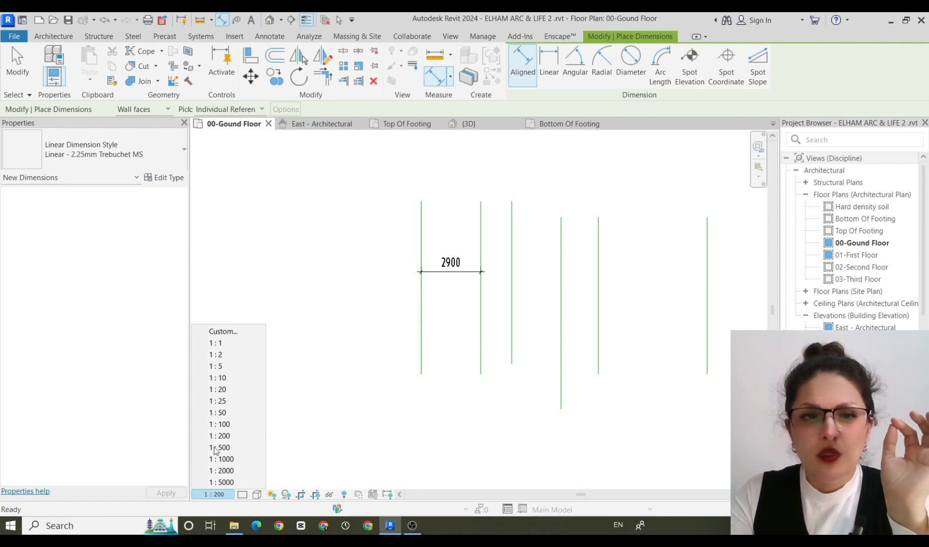
click(252, 332)
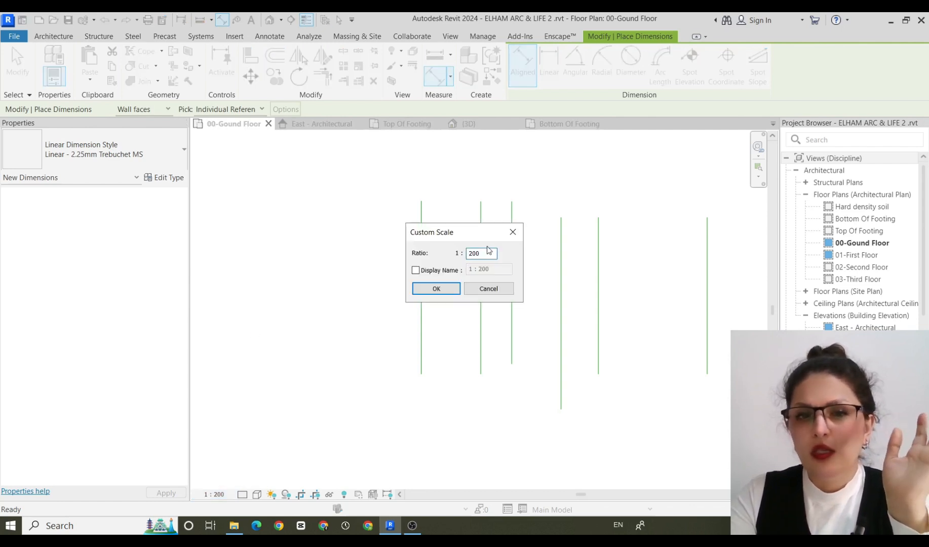
click(442, 289)
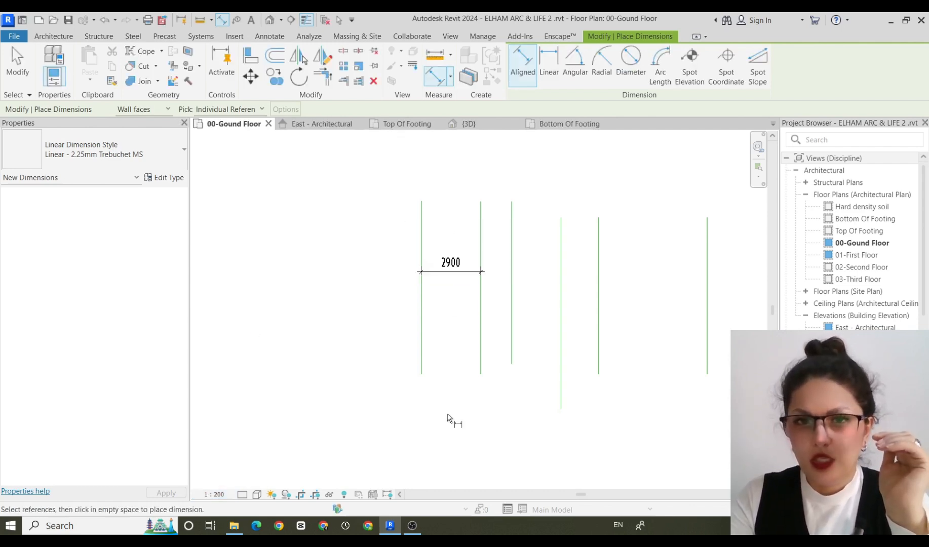
key(ctrl+z)
key(ctrl+z)
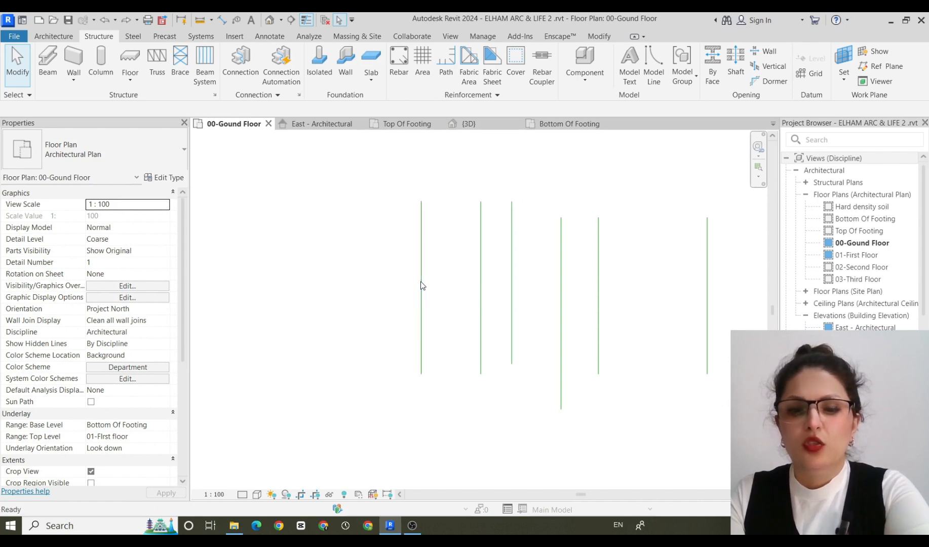
Place one continuous aligned dimension string across all six vertical model lines.
key(d)
key(i)
click(422, 282)
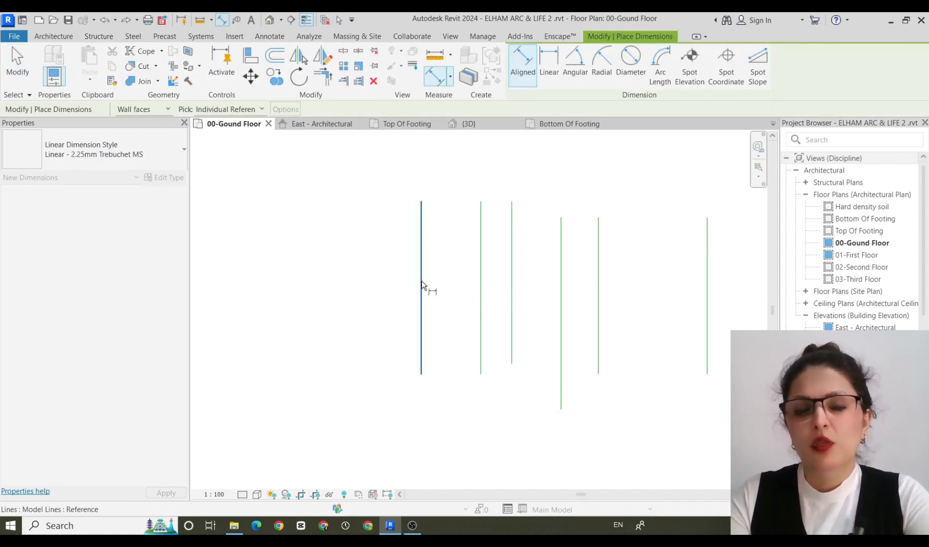
click(482, 275)
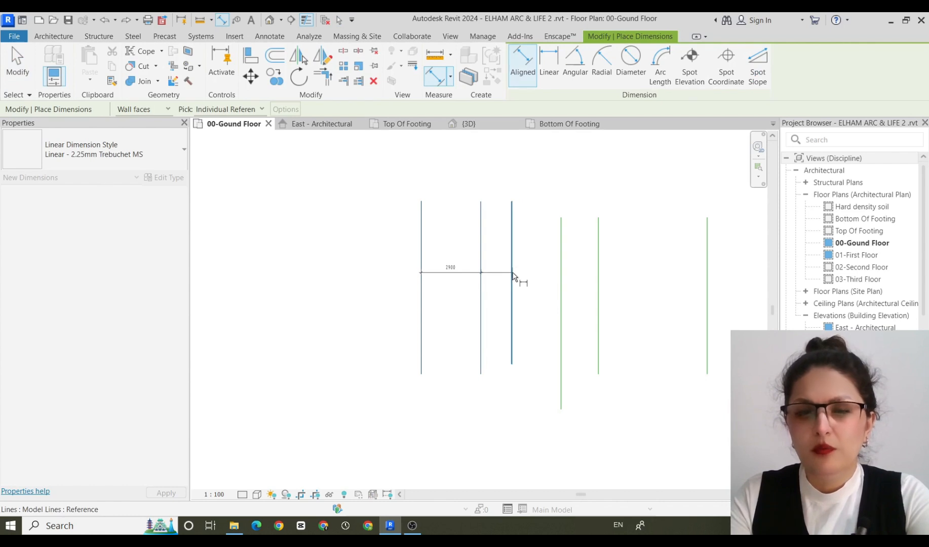
click(513, 276)
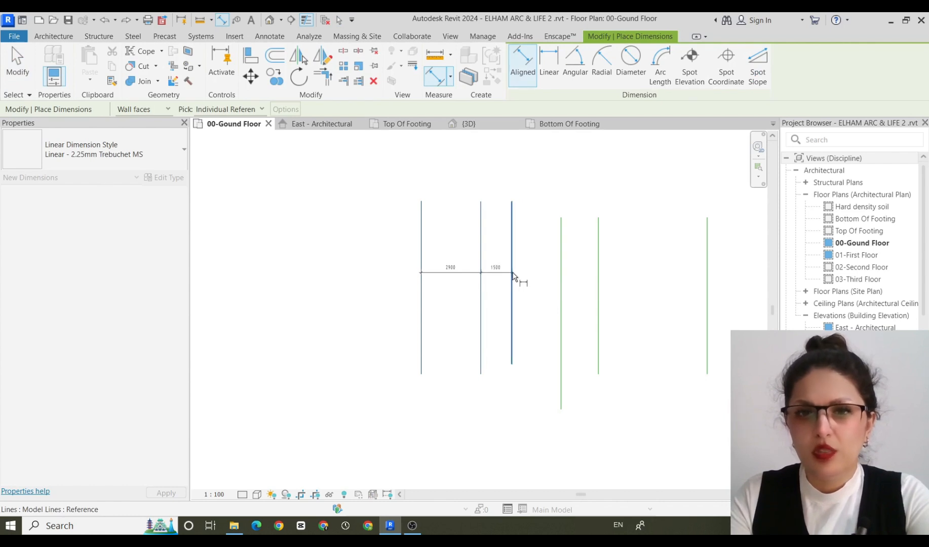
click(561, 273)
click(599, 274)
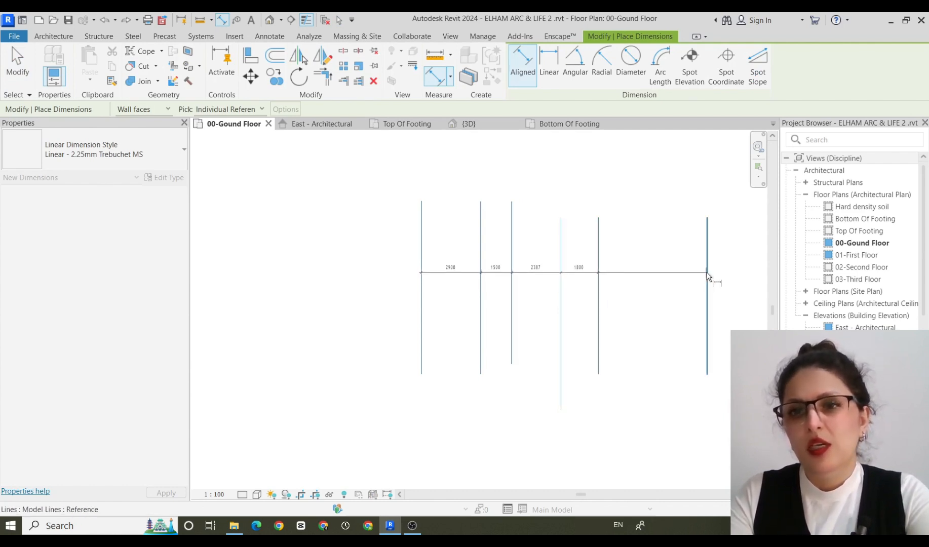
click(708, 274)
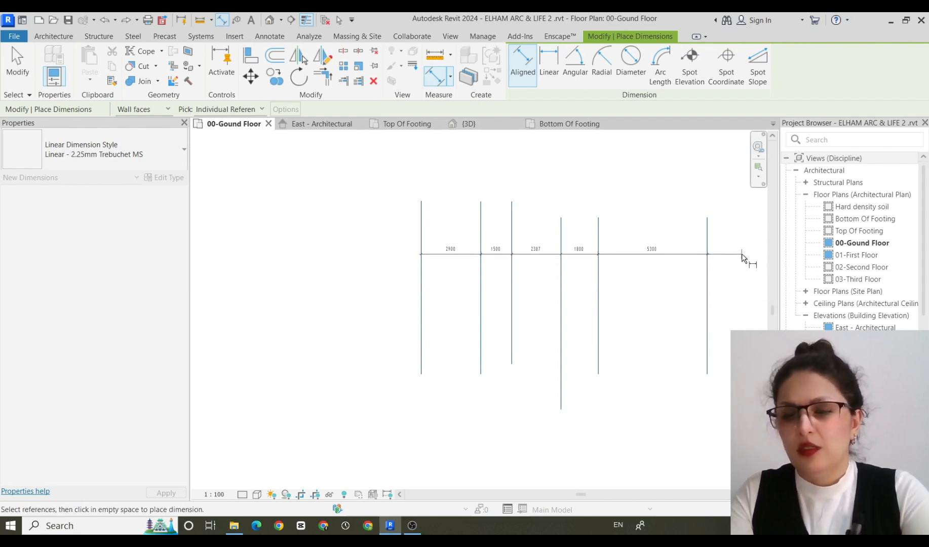
click(742, 259)
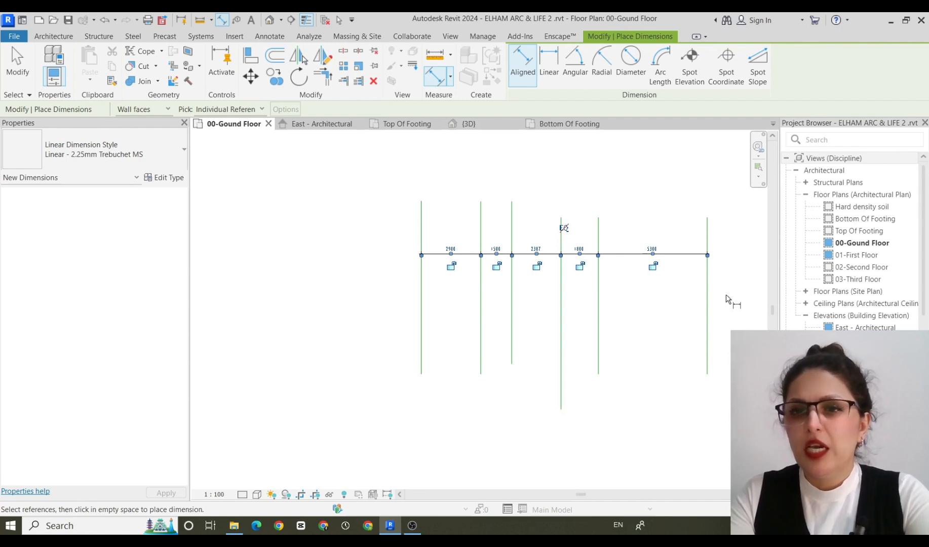
Apply the equality constraint to the dimension string so the six model lines are evenly spaced.
scroll(726, 294, up, 3)
scroll(723, 302, down, 1)
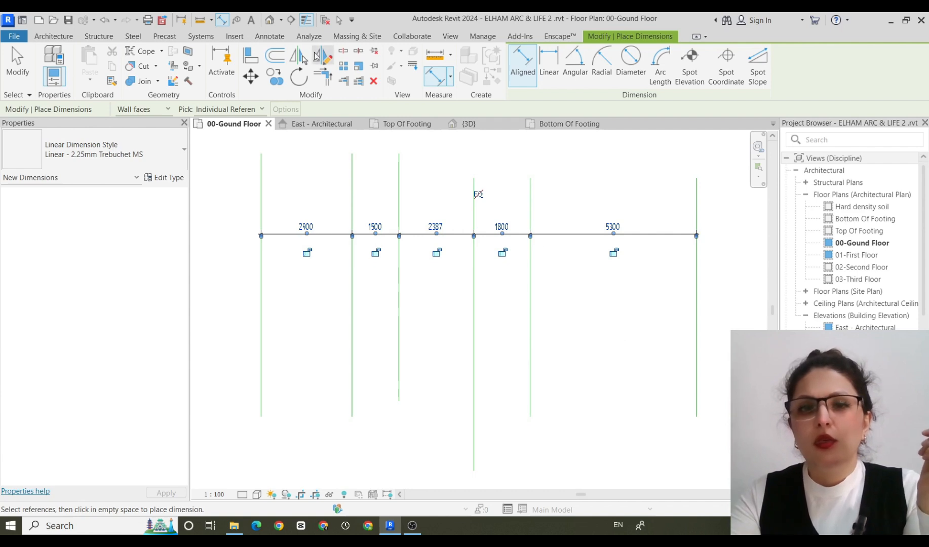
click(479, 195)
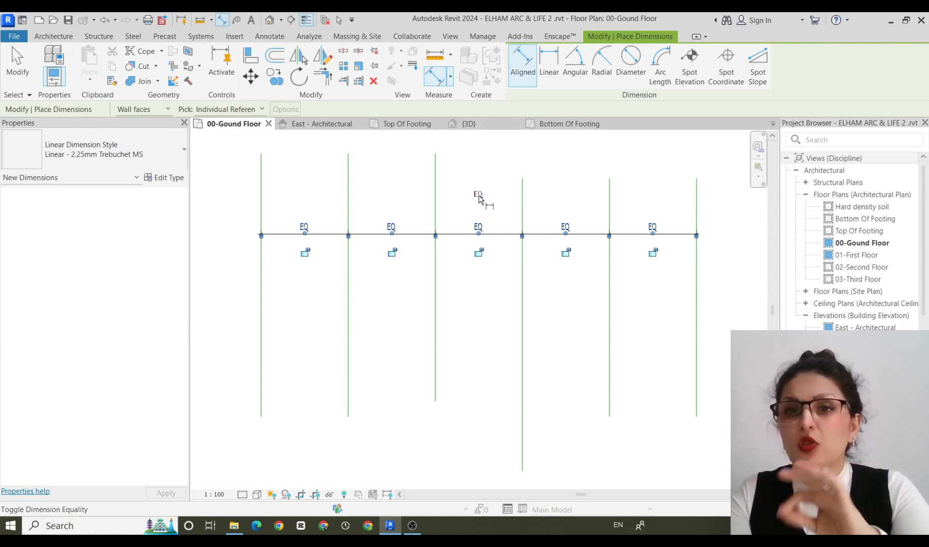
scroll(561, 394, down, 1)
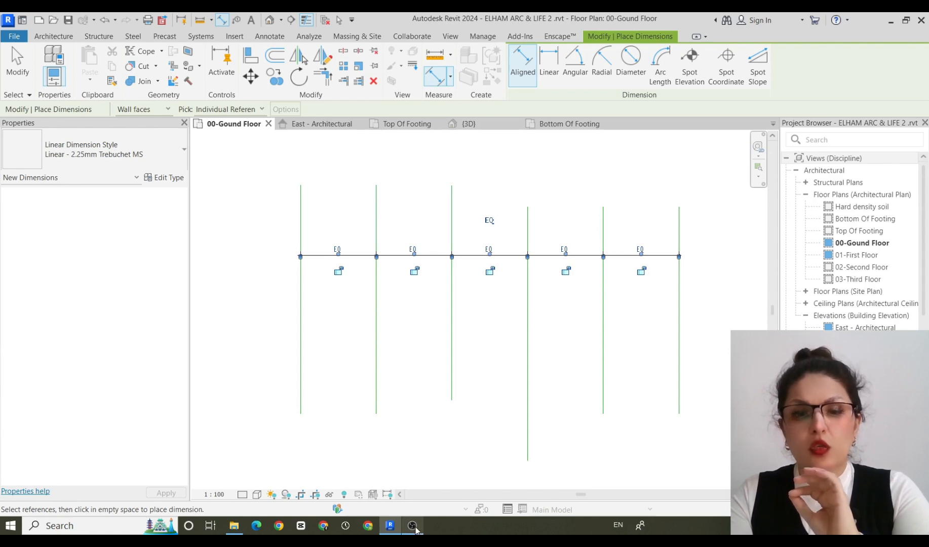
mouse_move(414, 528)
key(Escape)
key(Escape)
drag(705, 162, 278, 449)
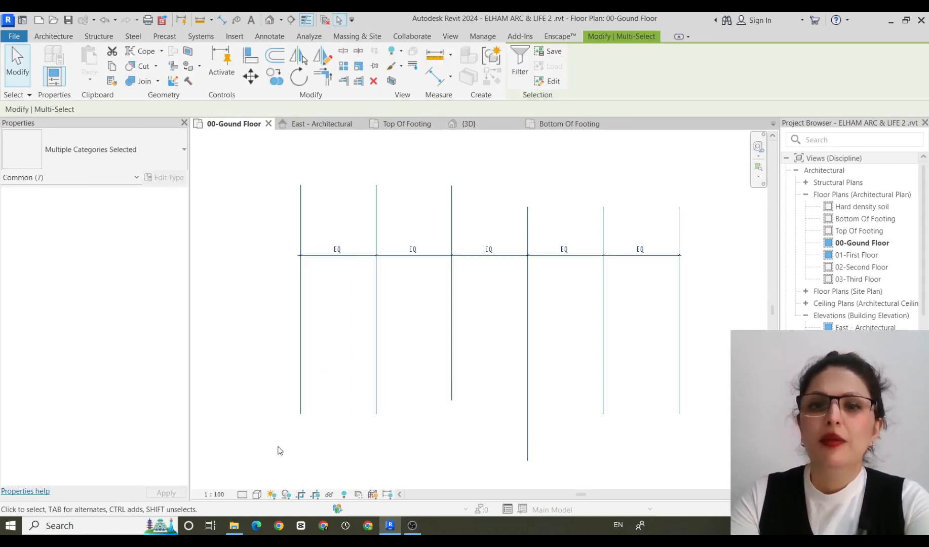
click(741, 242)
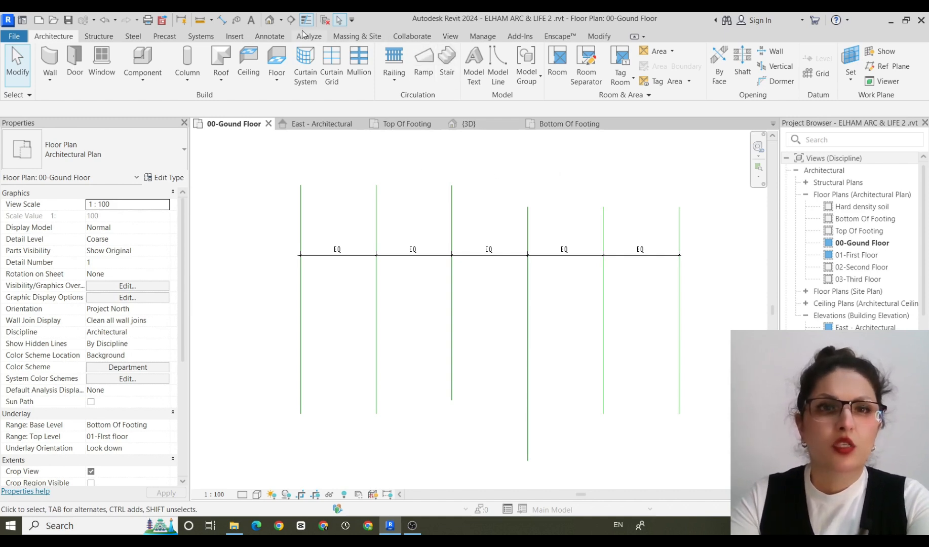
Place a second aligned dimension string across the first three model lines, below the equalized string.
click(267, 37)
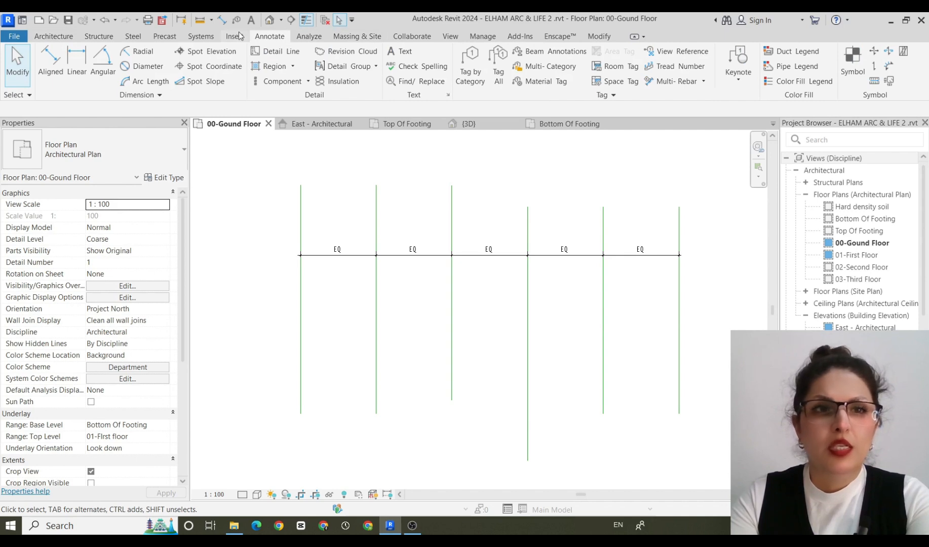
click(46, 56)
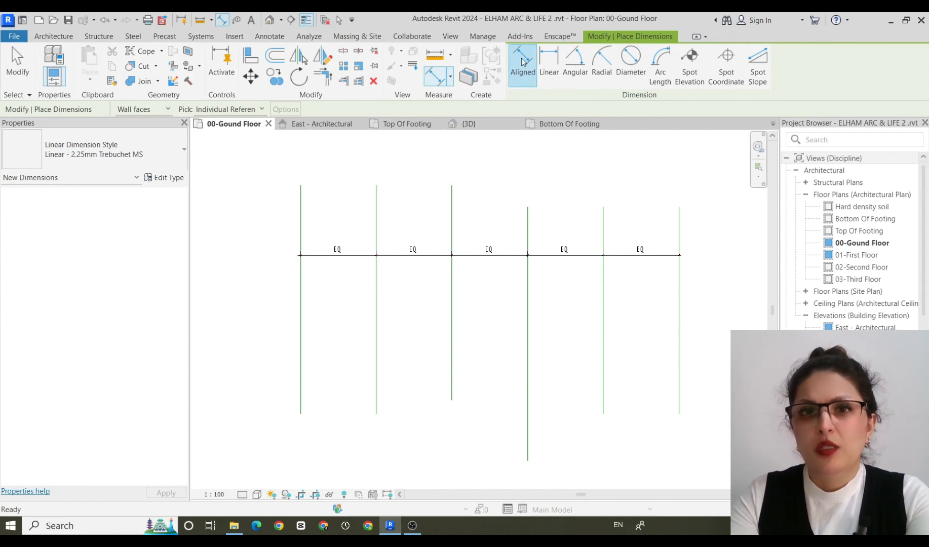
click(302, 336)
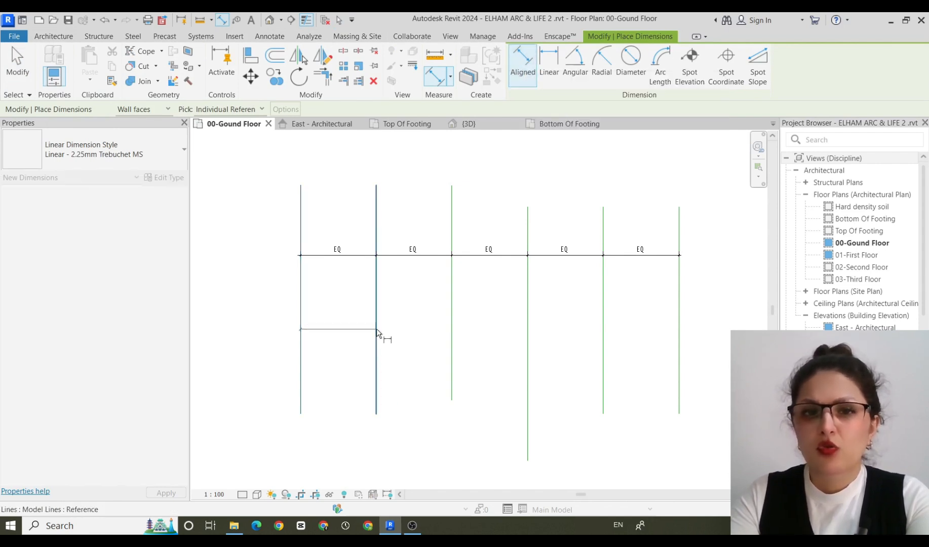
click(377, 334)
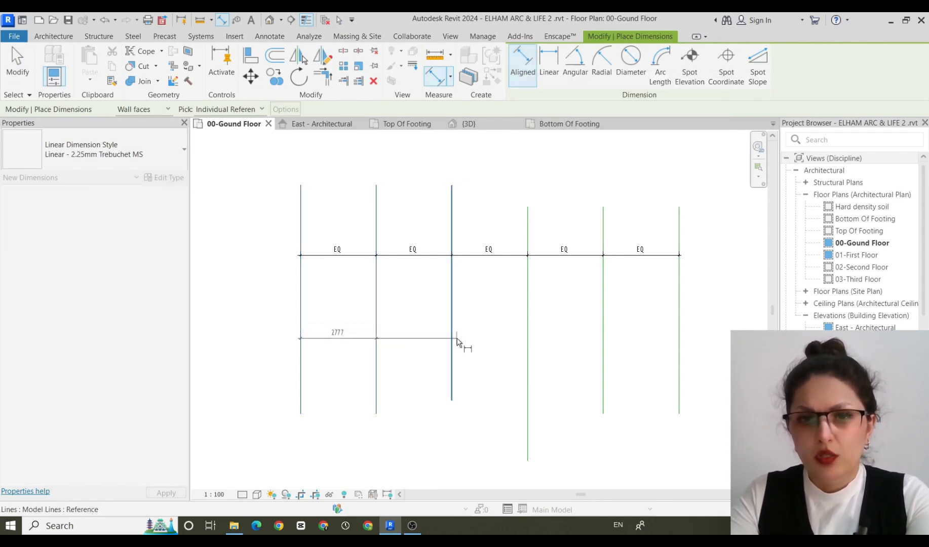
click(452, 341)
click(475, 344)
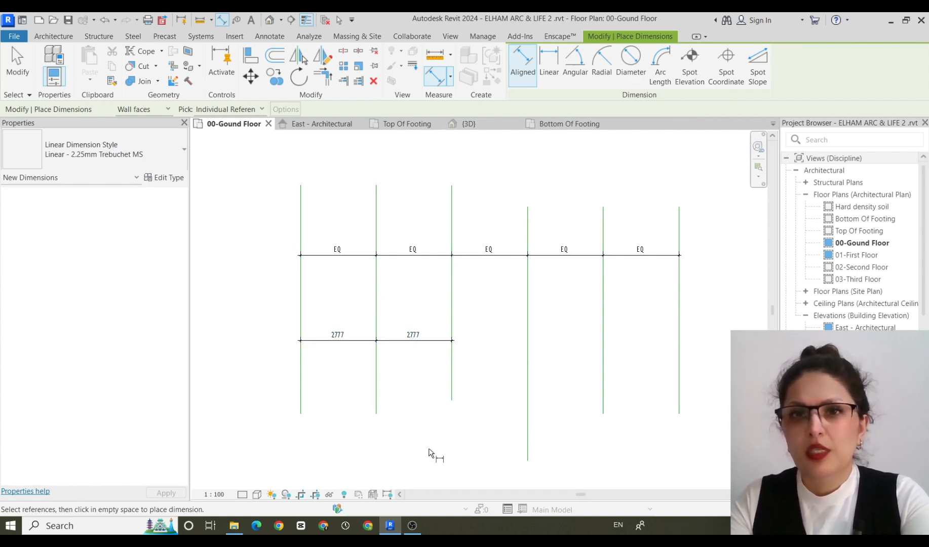
key(Escape)
key(Escape)
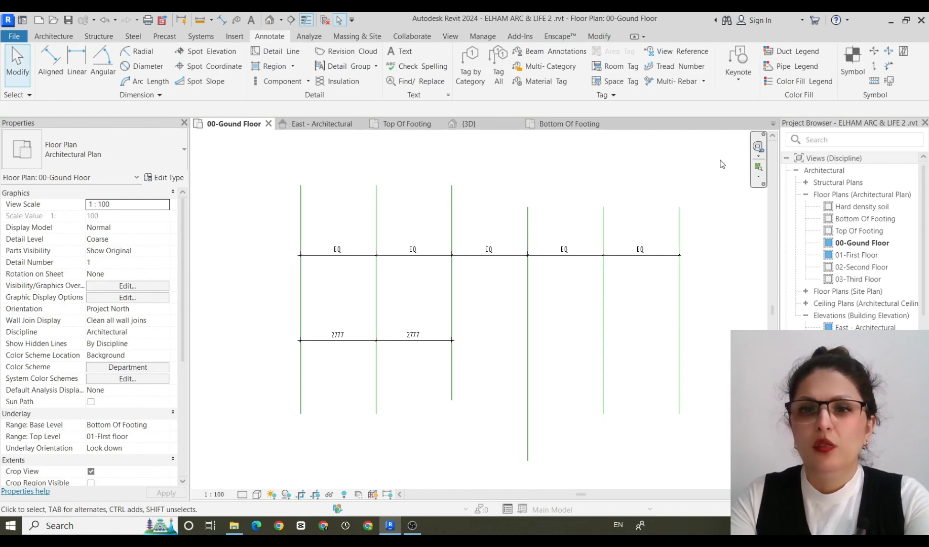
Delete all six model lines together with both dimension strings.
mouse_move(720, 160)
mouse_down()
mouse_move(602, 433)
mouse_move(206, 446)
mouse_up()
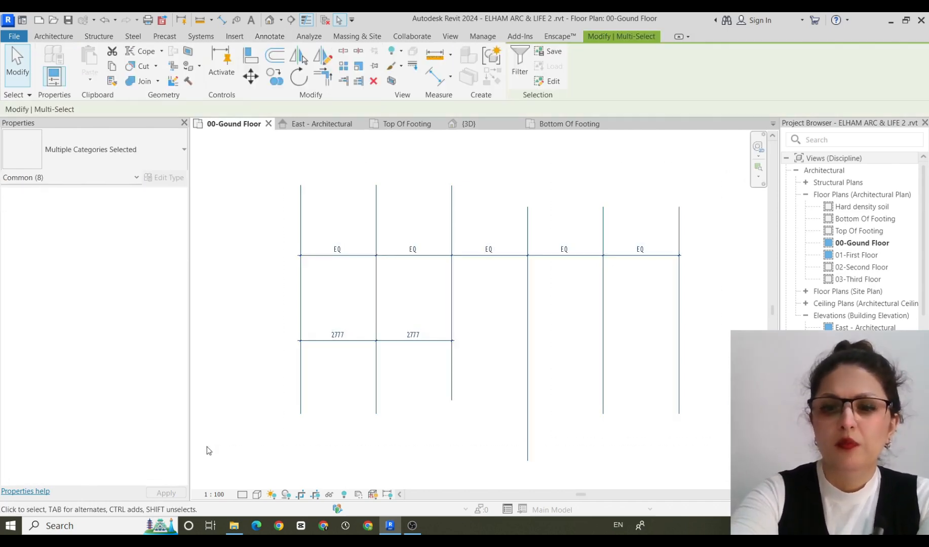
key(Delete)
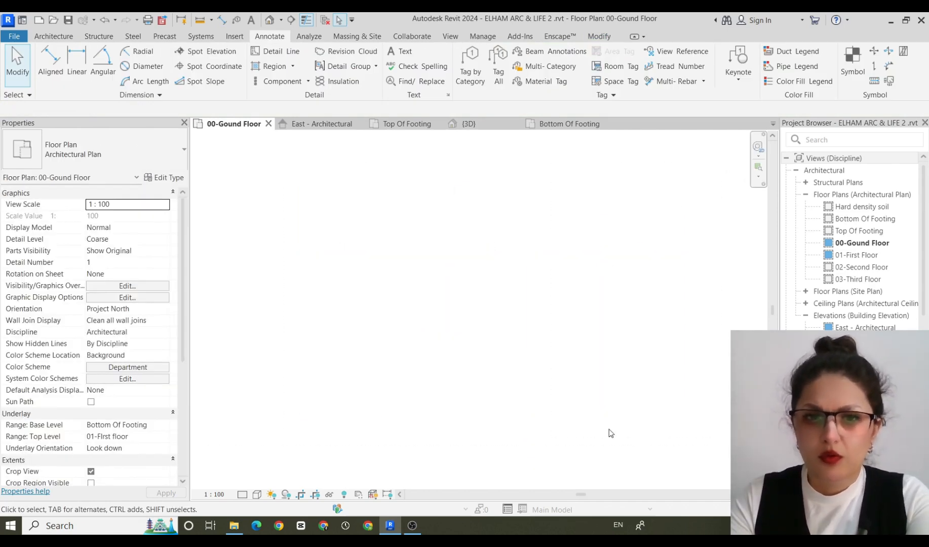
key(ctrl+z)
Place an aligned dimension between grids B and C, just above grid 1.
middle_drag(353, 387, 656, 344)
scroll(561, 321, up, 5)
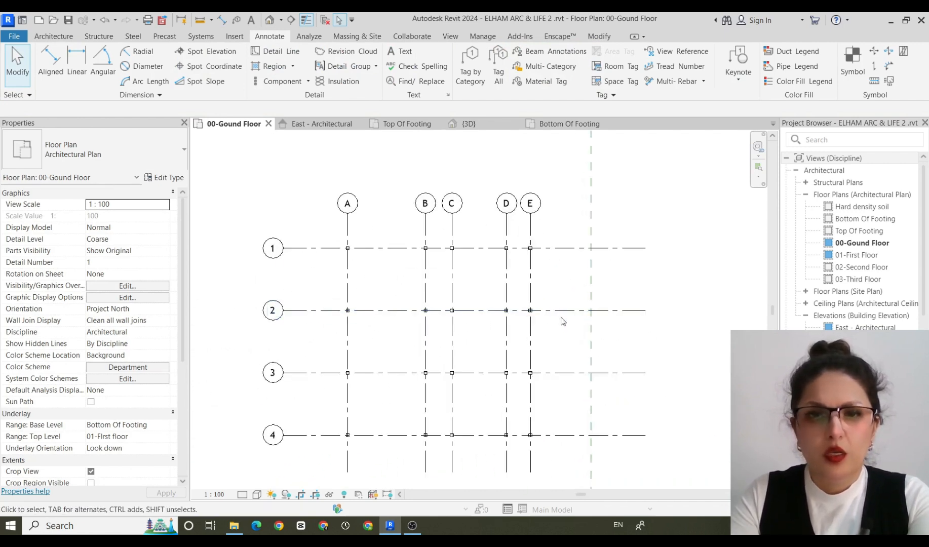
scroll(574, 350, up, 1)
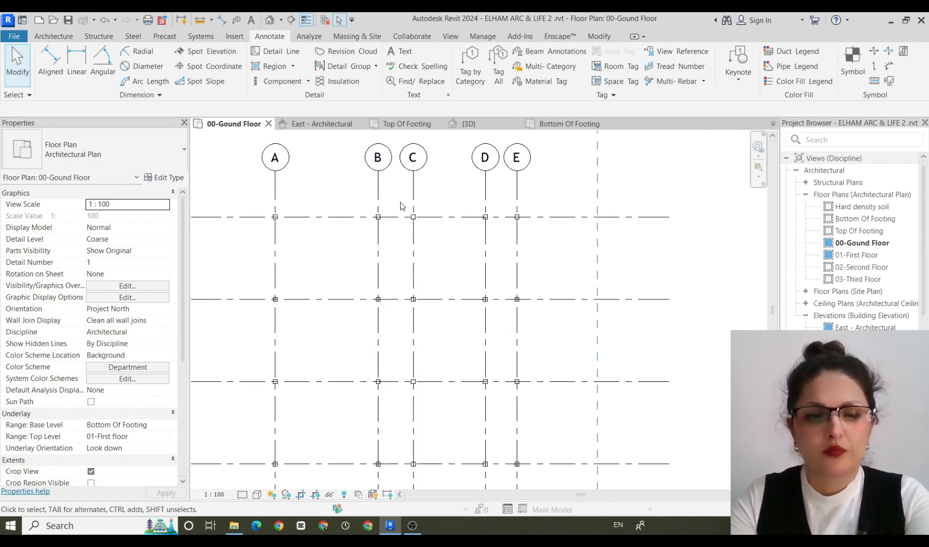
key(d)
key(i)
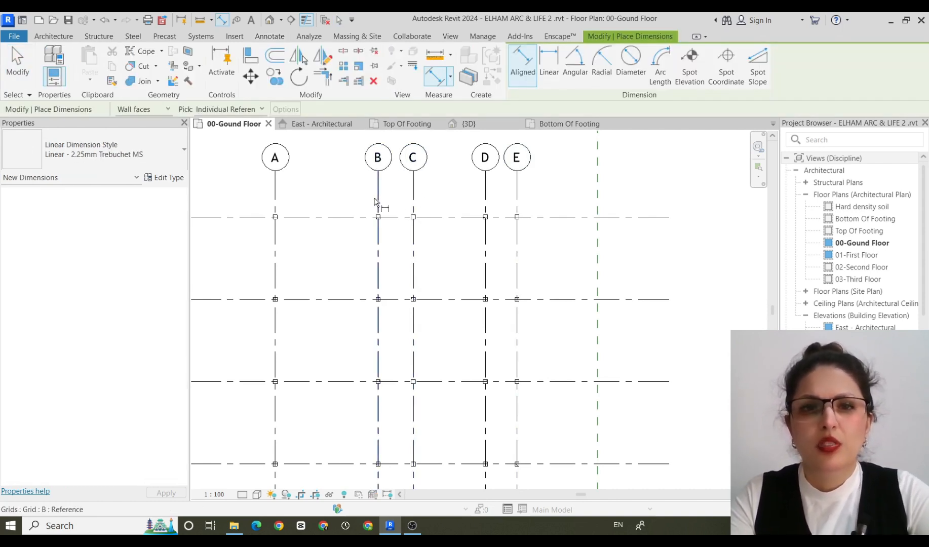
click(378, 204)
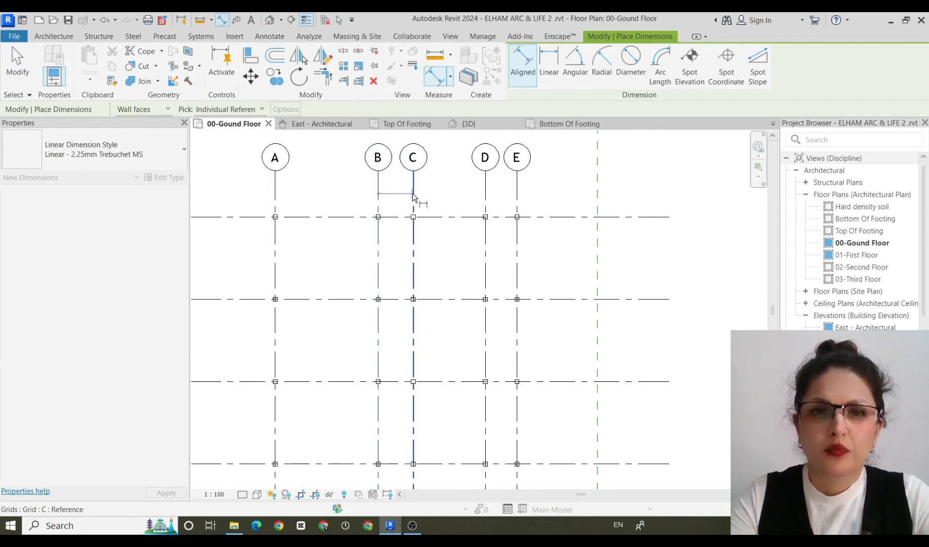
click(459, 190)
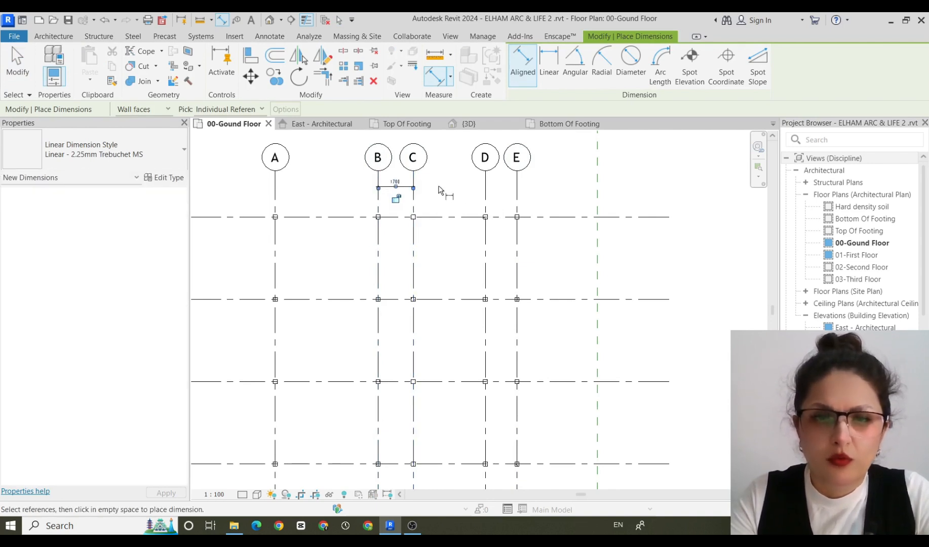
Set the primary units format of the Linear - 2.25mm Trebuchet MS dimension type to meters with 2 decimal places and no unit symbol.
scroll(396, 191, up, 3)
scroll(397, 191, up, 2)
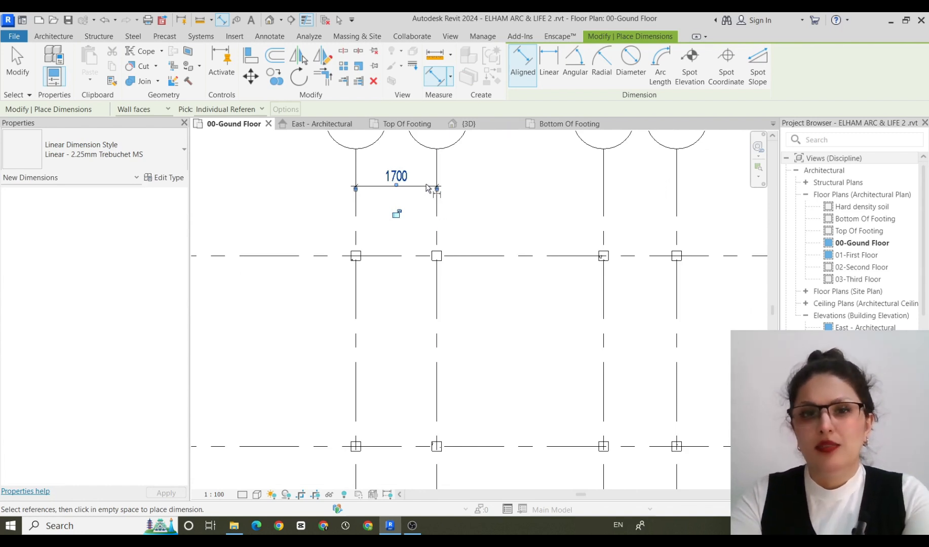
click(166, 177)
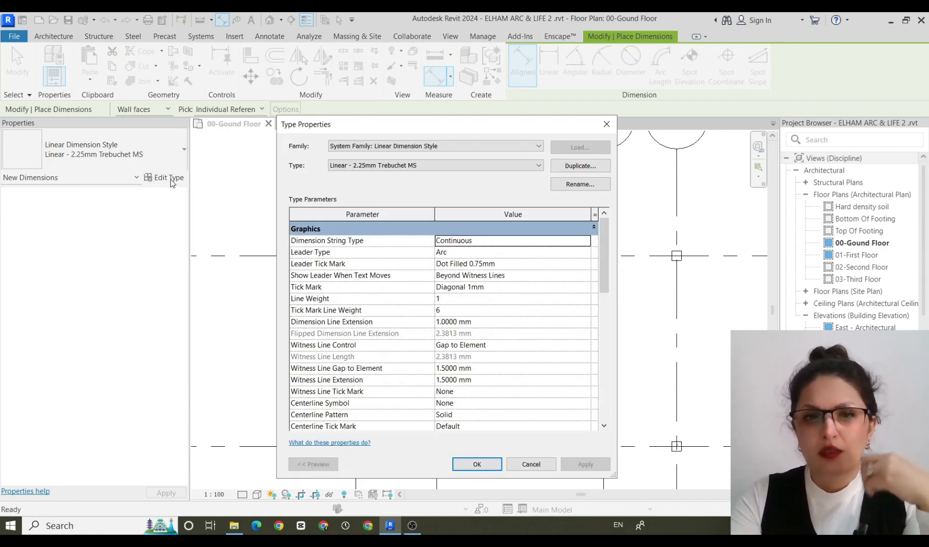
scroll(450, 287, down, 4)
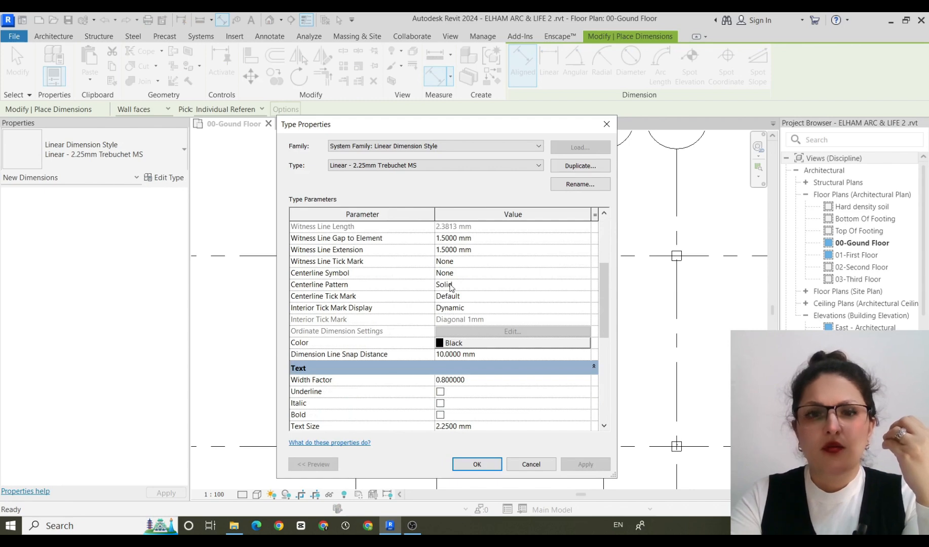
scroll(451, 287, down, 6)
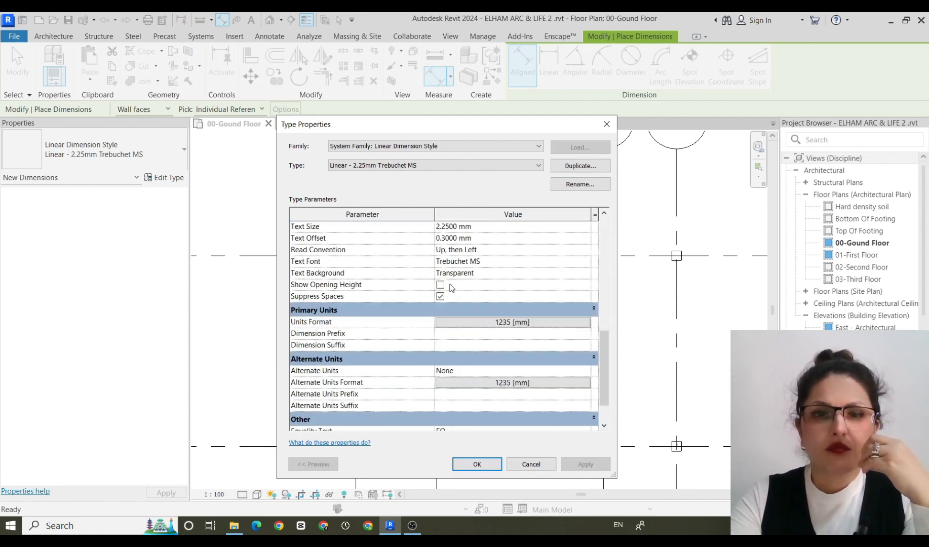
scroll(451, 287, down, 1)
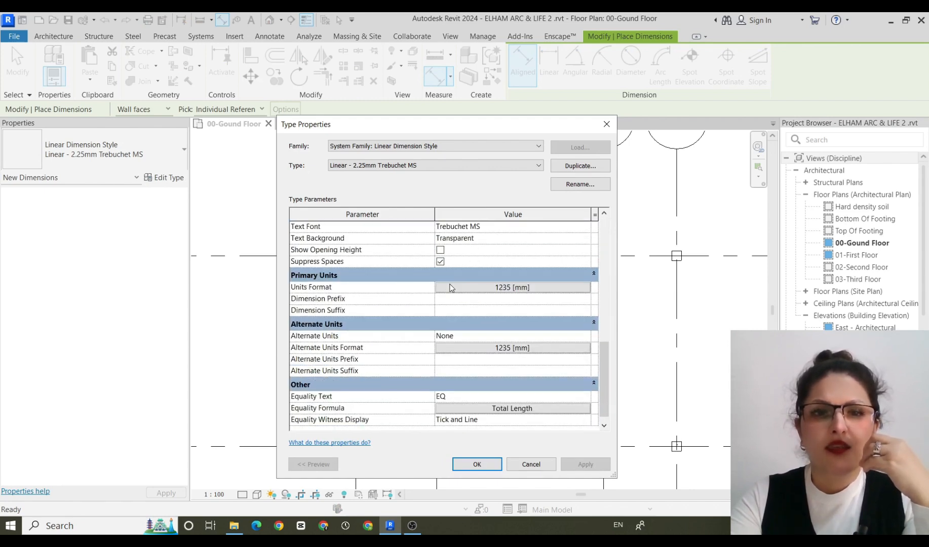
click(528, 289)
click(528, 237)
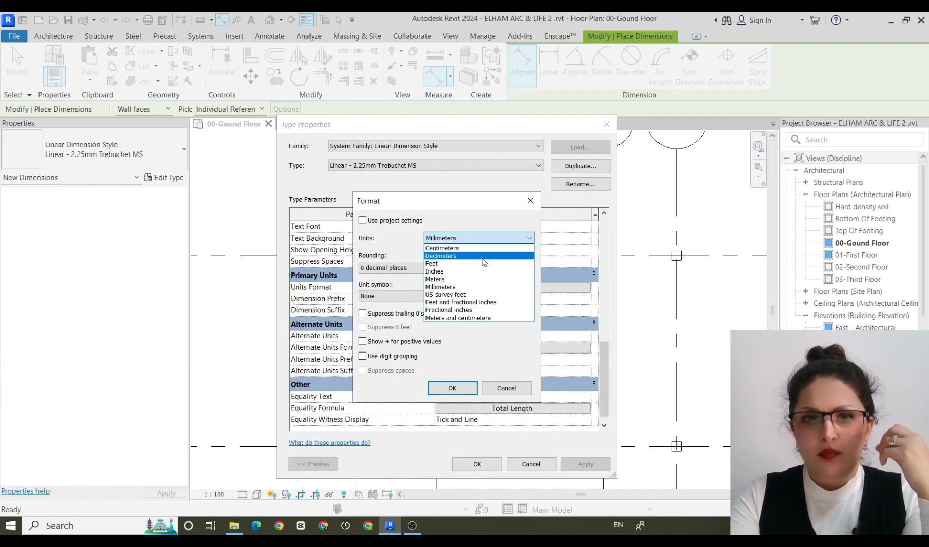
click(450, 279)
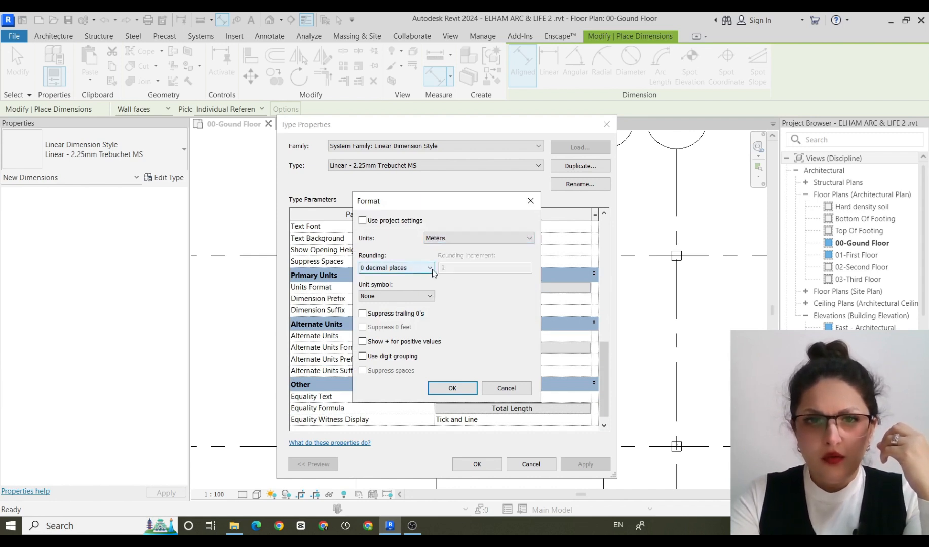
click(430, 268)
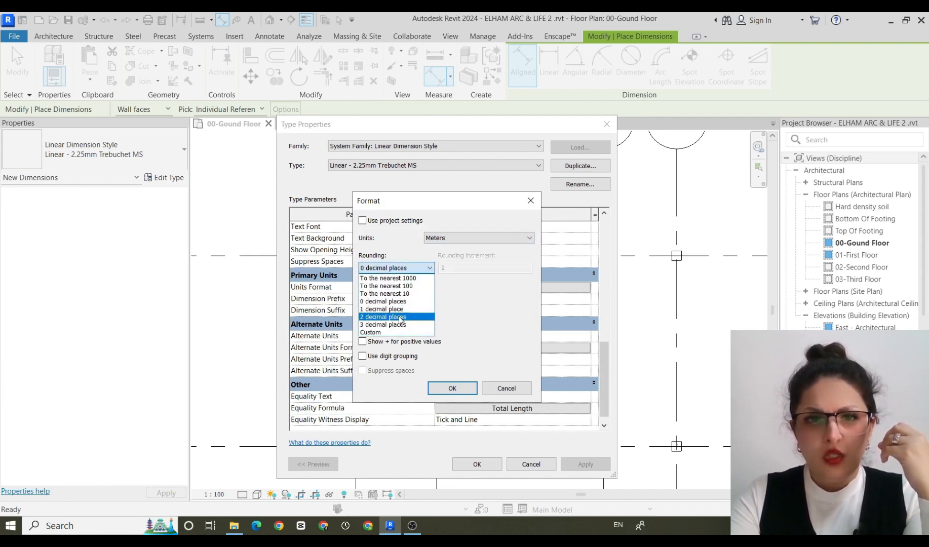
click(400, 317)
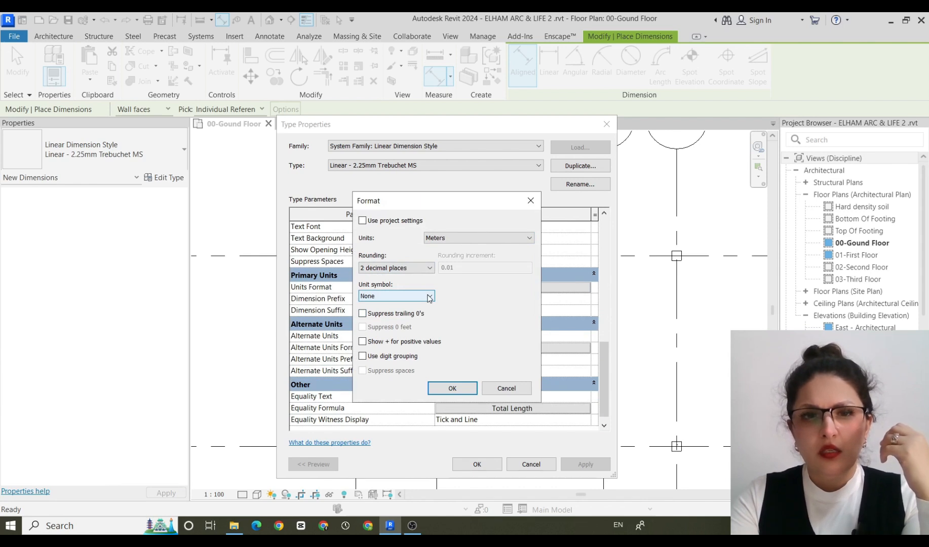
click(430, 298)
click(401, 315)
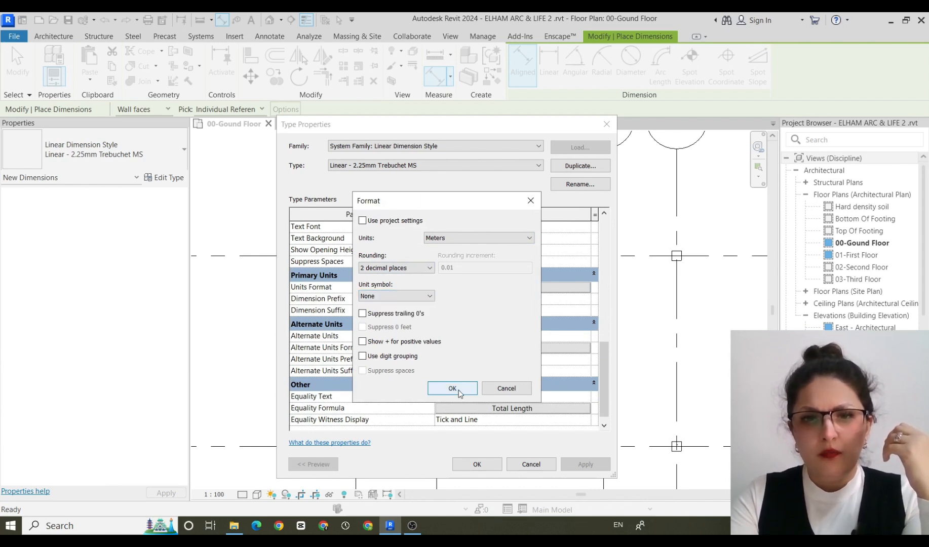
click(454, 388)
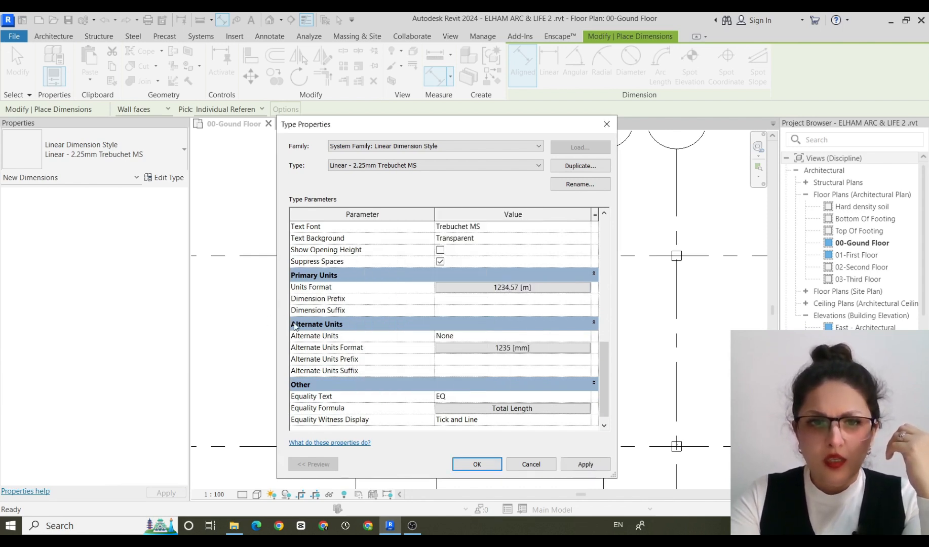
Set the dimension type's alternate units format to meters with 2 decimal places, and apply the type changes.
click(561, 349)
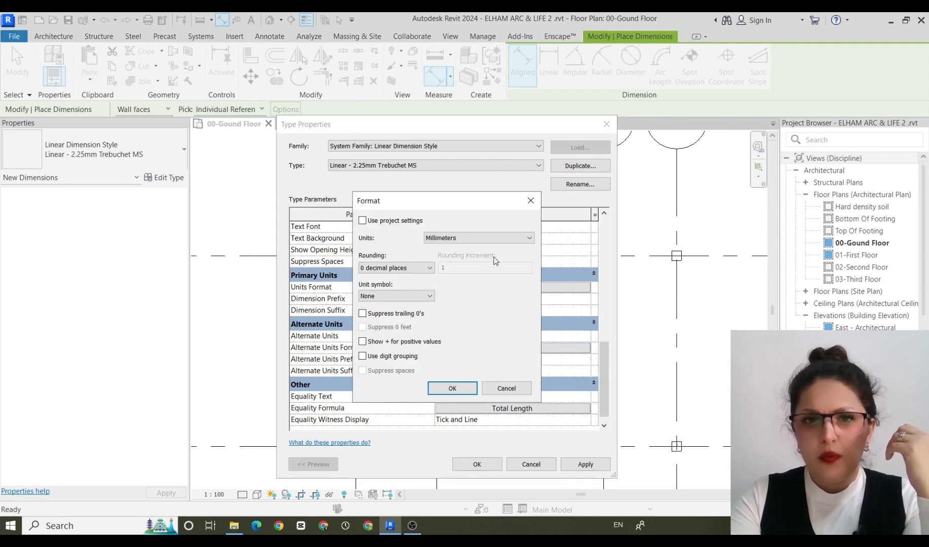
click(497, 238)
click(436, 279)
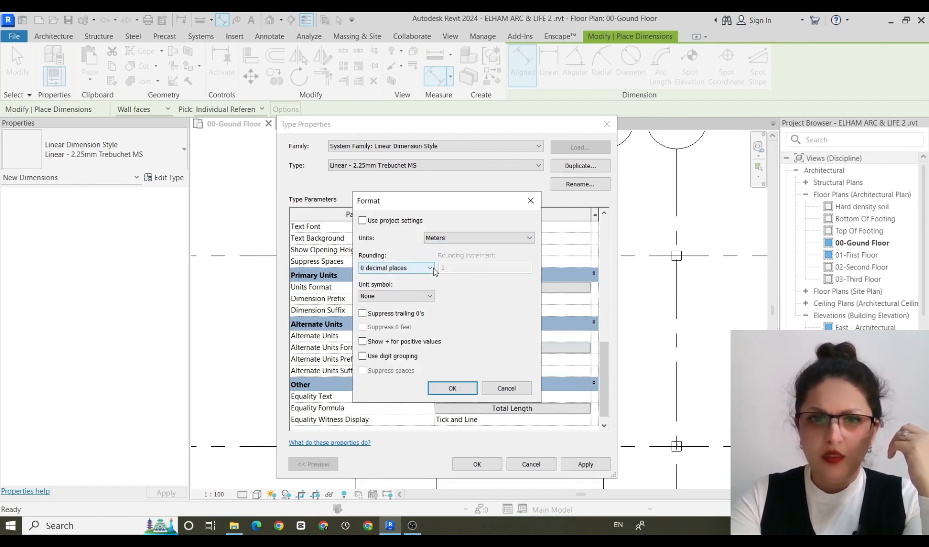
click(432, 269)
click(404, 317)
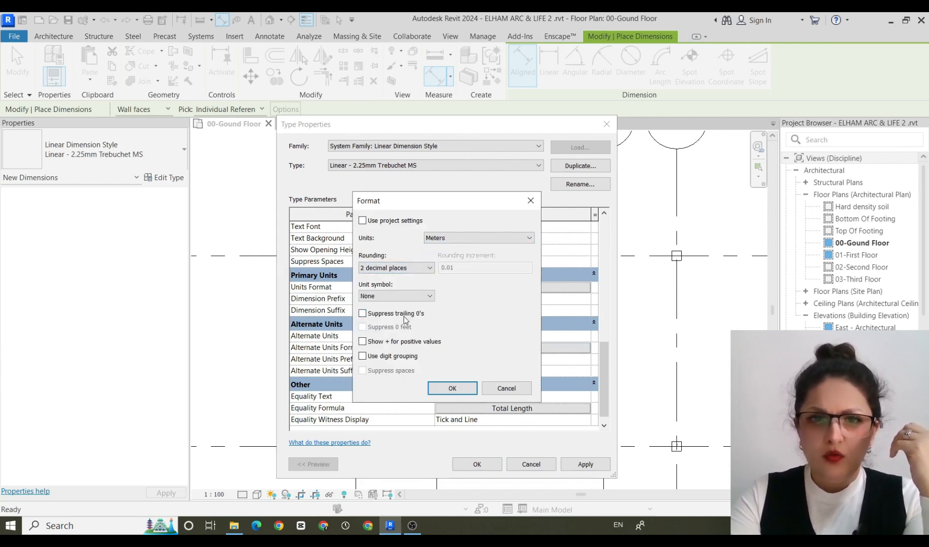
click(425, 296)
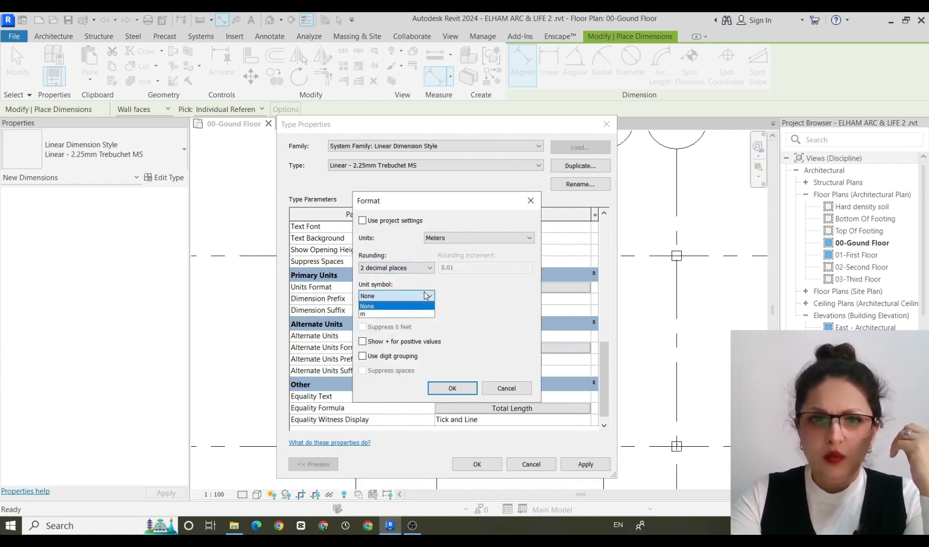
click(448, 390)
click(462, 389)
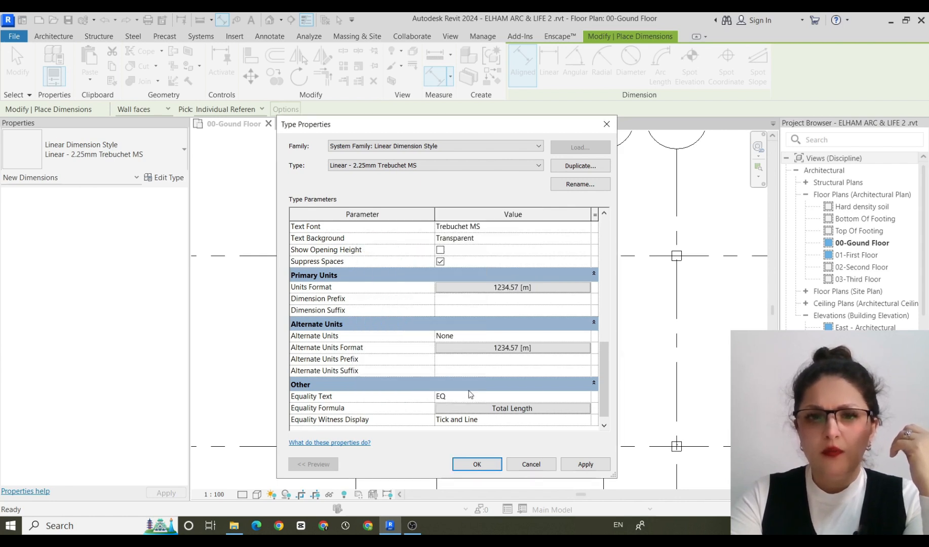
click(587, 464)
click(477, 464)
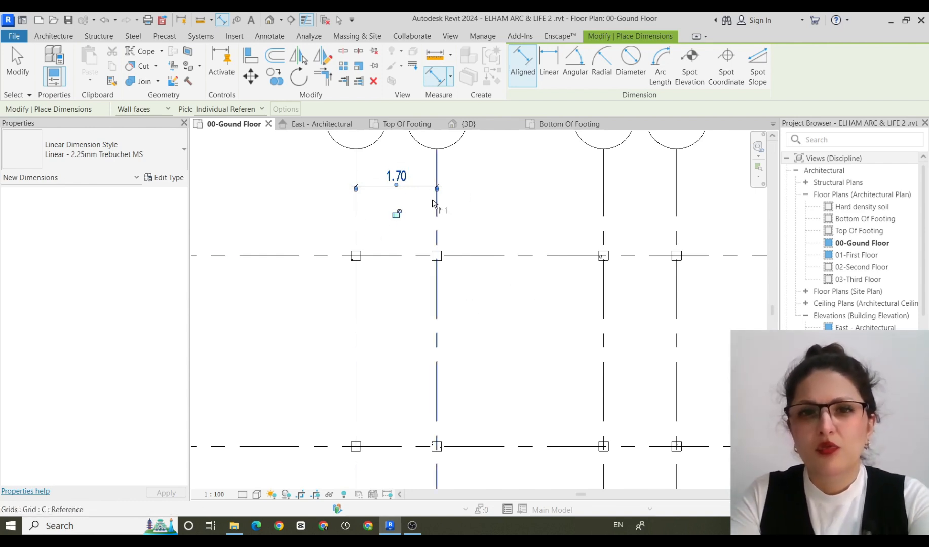
Delete the dimension between grids B and C.
scroll(510, 219, down, 3)
key(Escape)
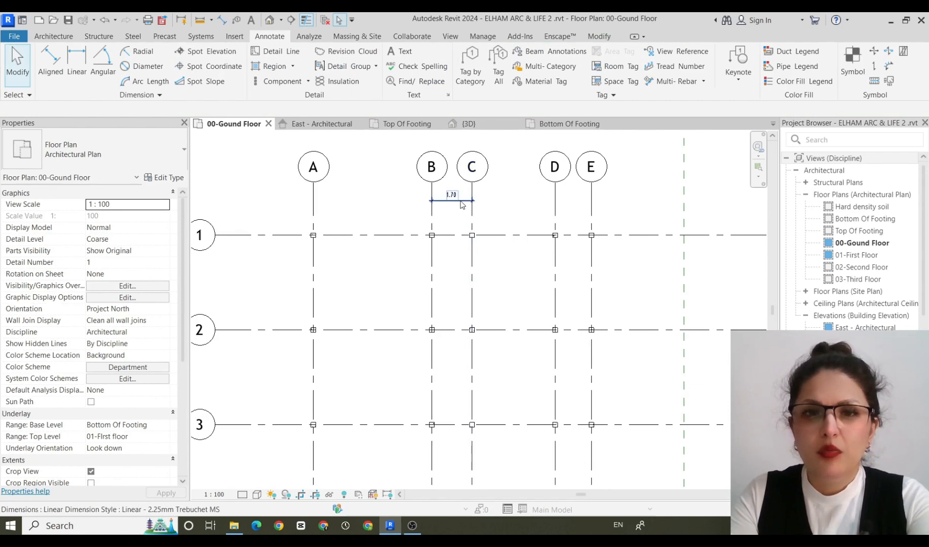
click(461, 202)
key(Delete)
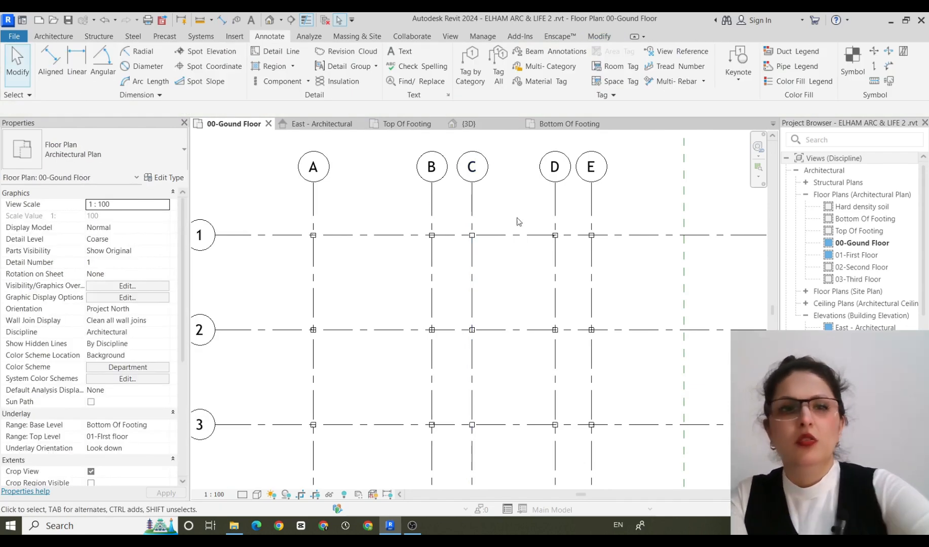
Start placing isolated foundations with the M_Footing-Rectangular 2400 x 1800 x 450mm type.
scroll(831, 294, down, 5)
scroll(423, 188, down, 2)
click(108, 35)
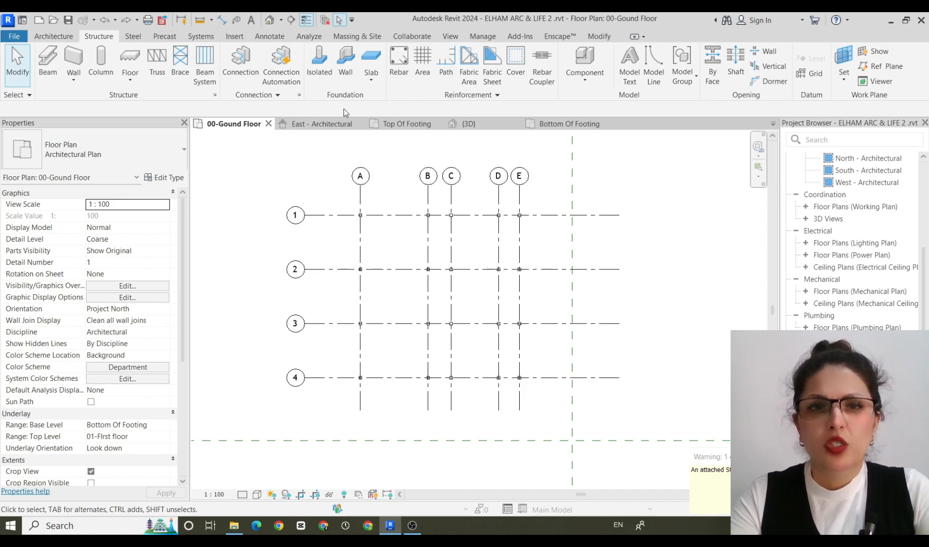
click(320, 62)
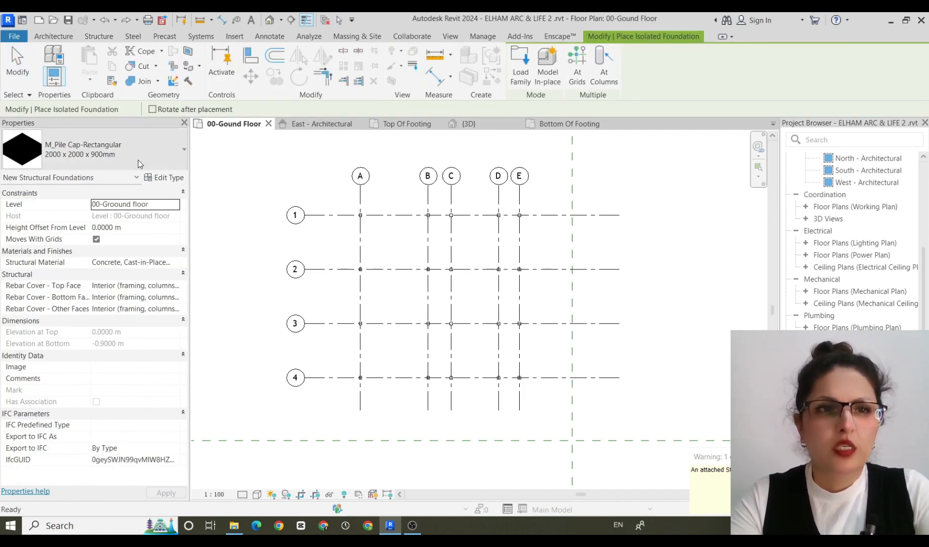
click(178, 149)
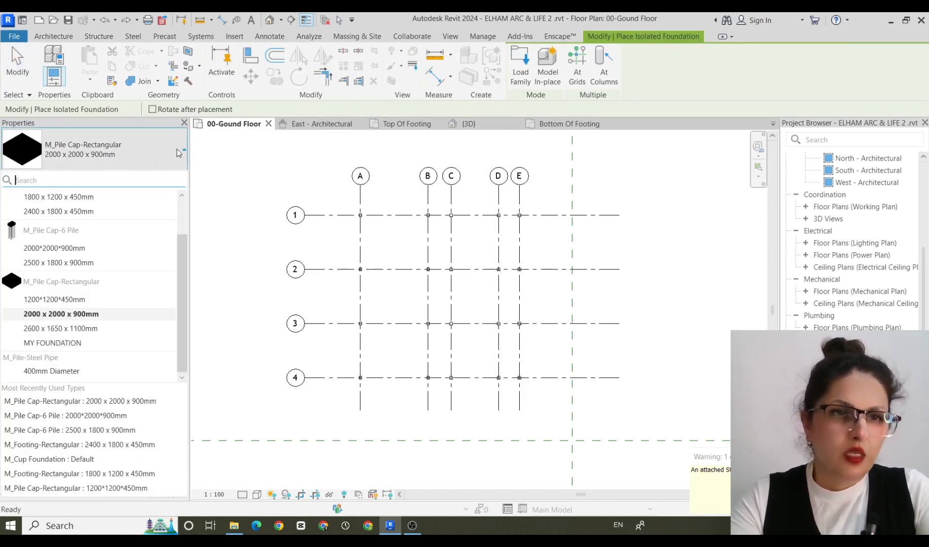
click(81, 211)
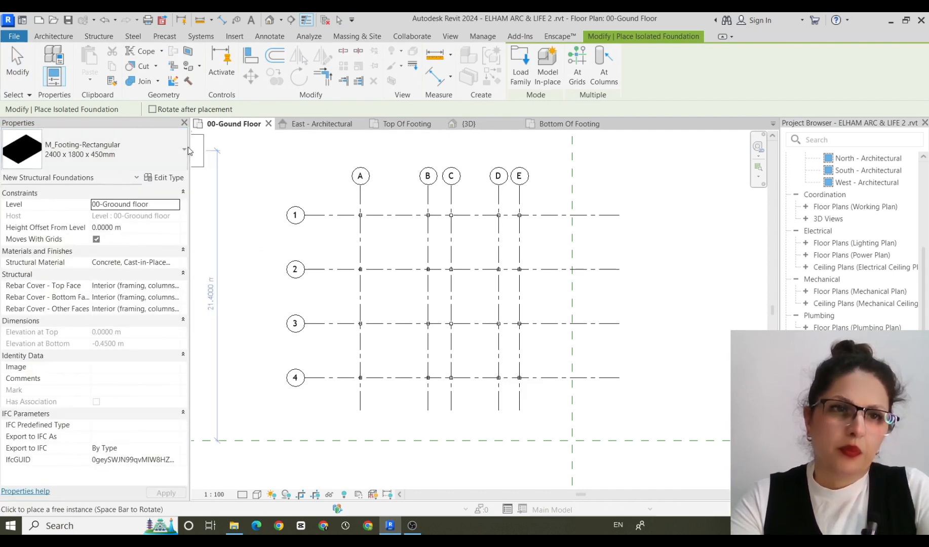
click(603, 63)
drag(602, 170, 326, 408)
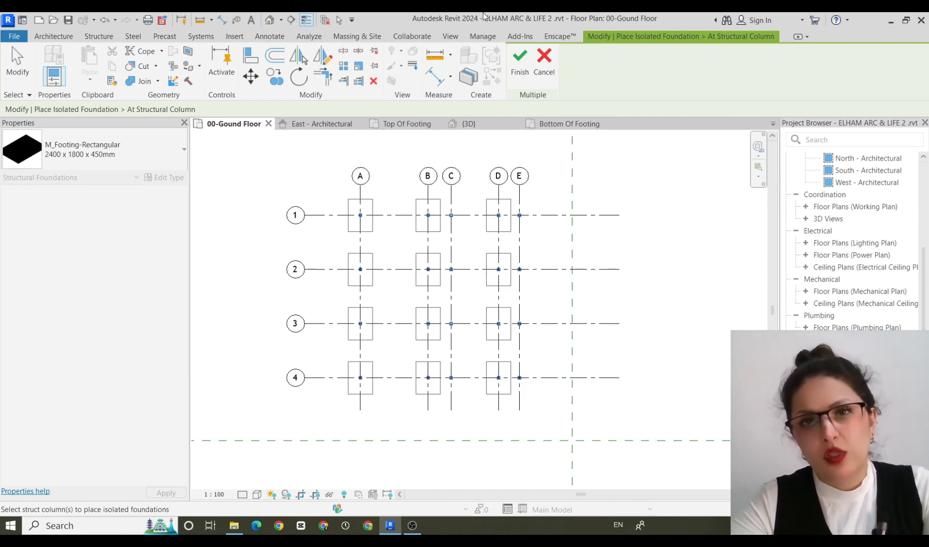
click(554, 59)
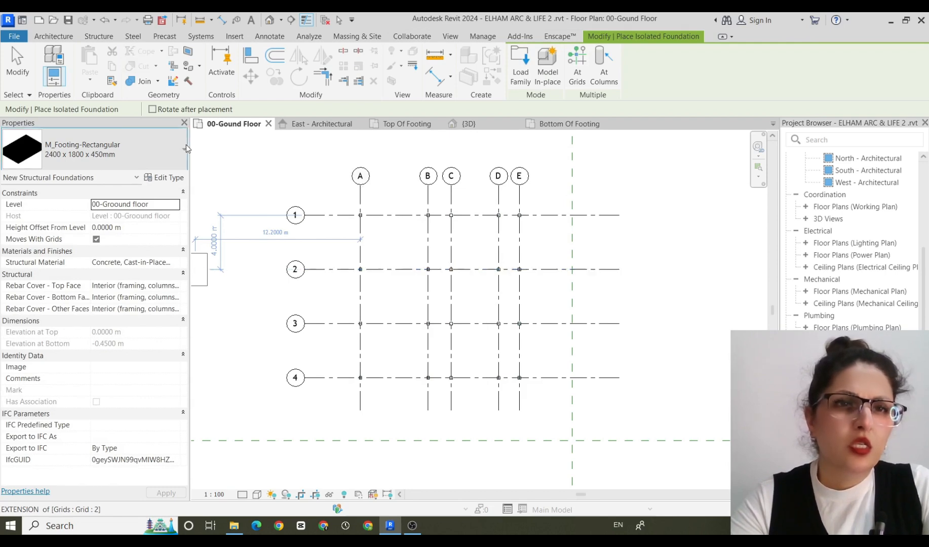
Duplicate the 2400 x 1800 x 450mm rectangular footing type under the name 1.2*1.4*.45.
click(186, 147)
click(116, 148)
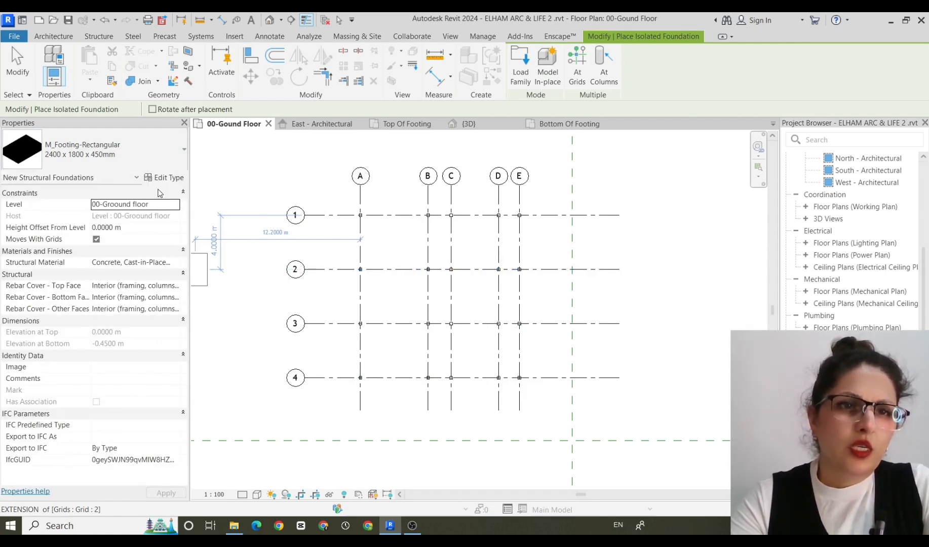
click(165, 178)
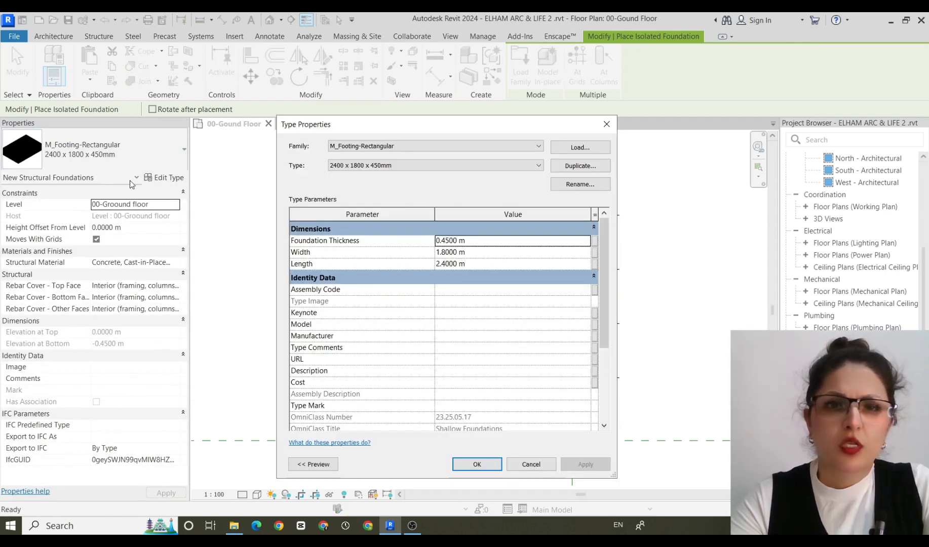
click(579, 166)
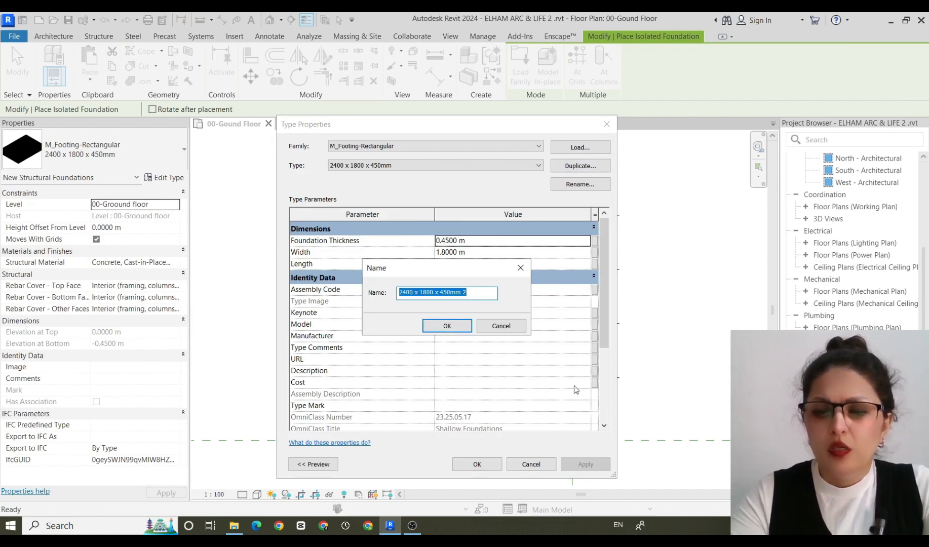
text(1.2*1.*.45)
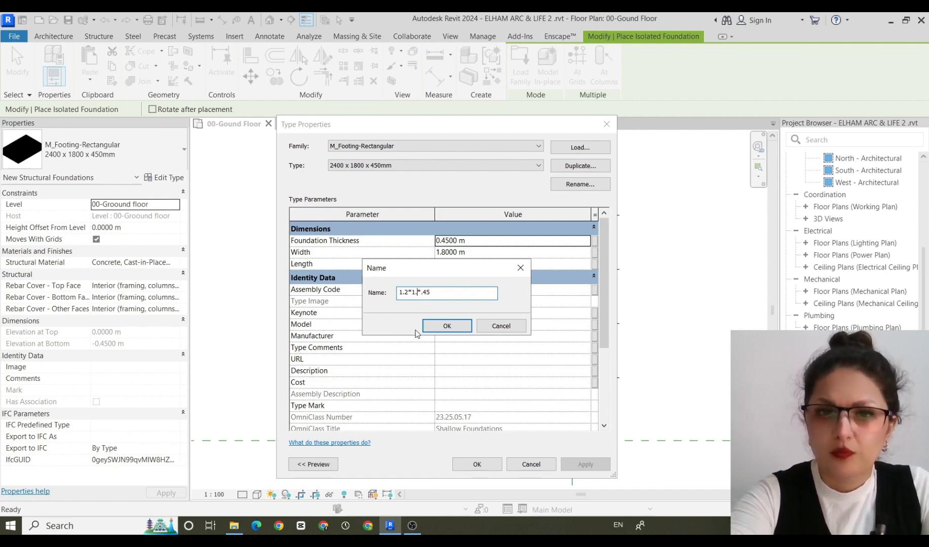
text(4)
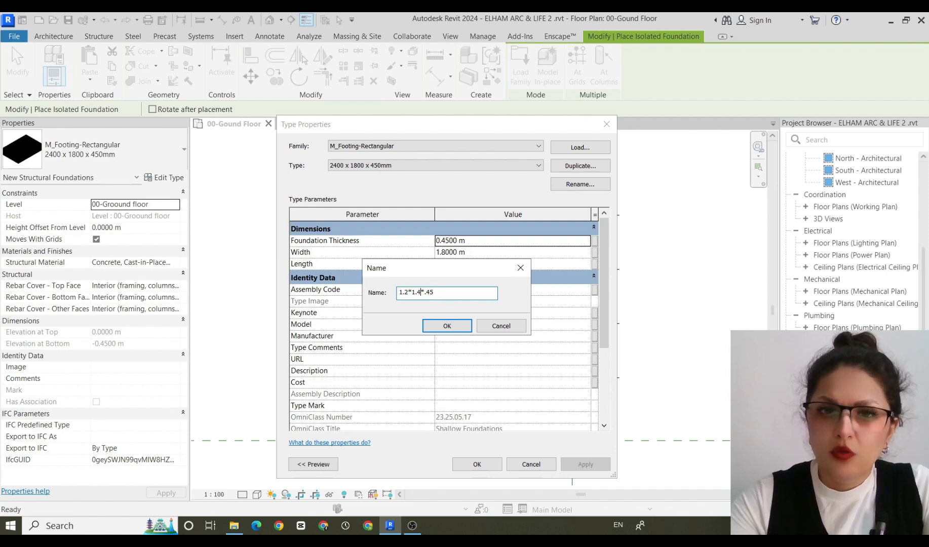
click(446, 326)
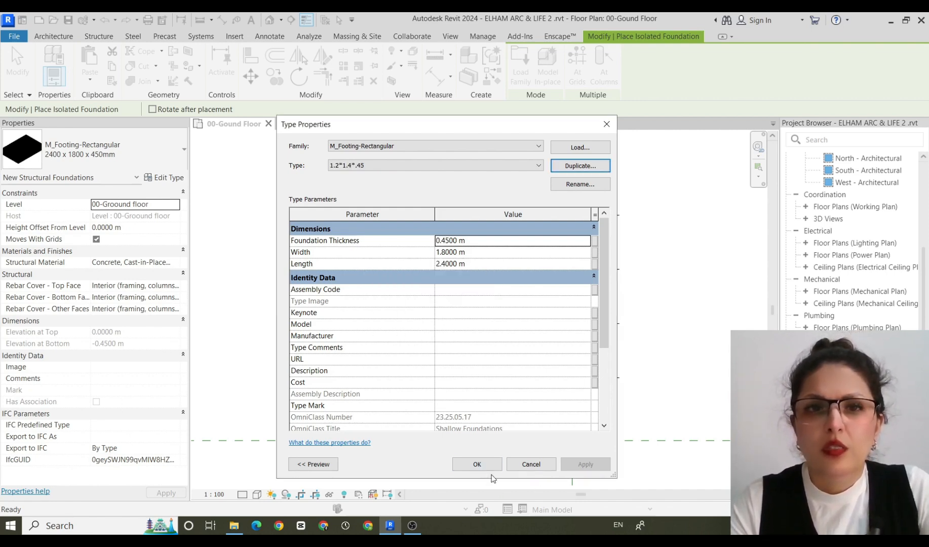
Set the 1.2*1.4*.45 footing type's width to 1.4 m and length to 1.2 m, and apply the type changes.
click(482, 252)
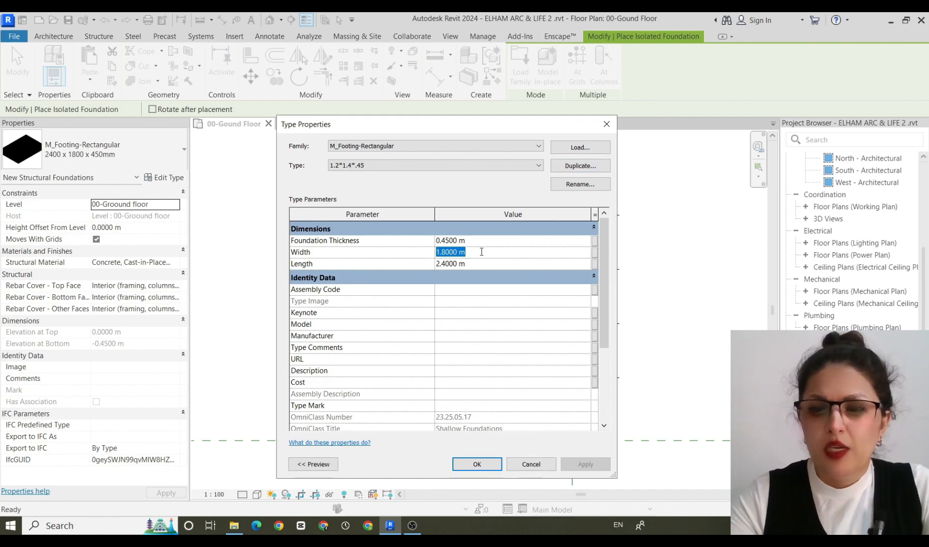
text(1.4)
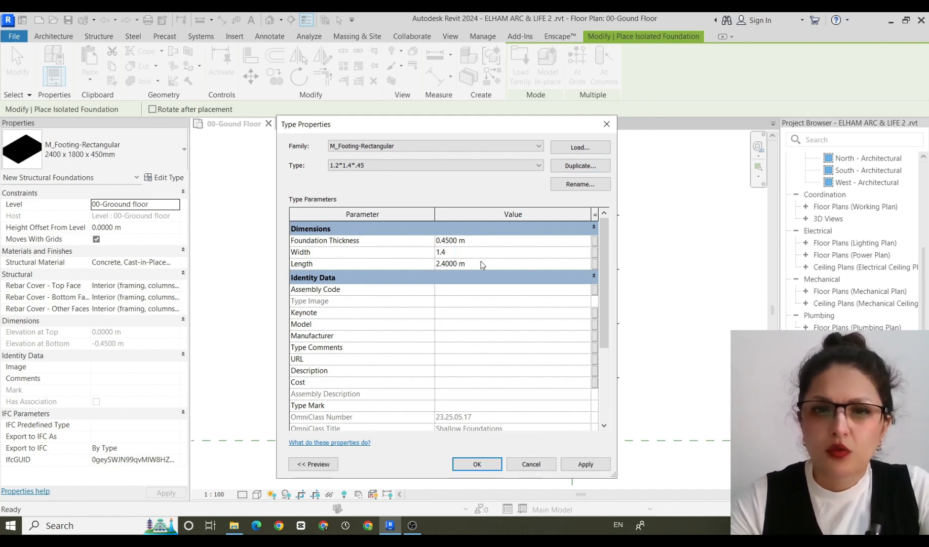
click(482, 263)
text(1.2)
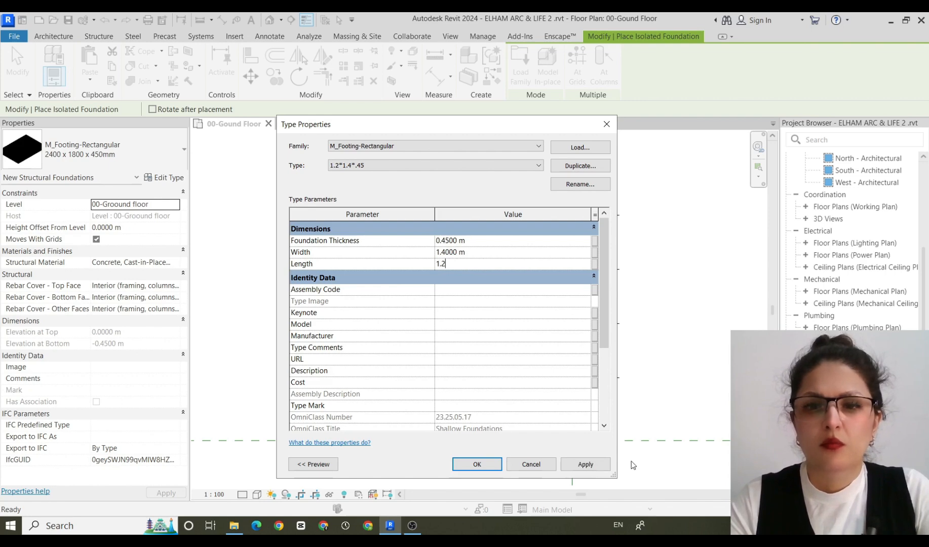
click(589, 465)
click(477, 465)
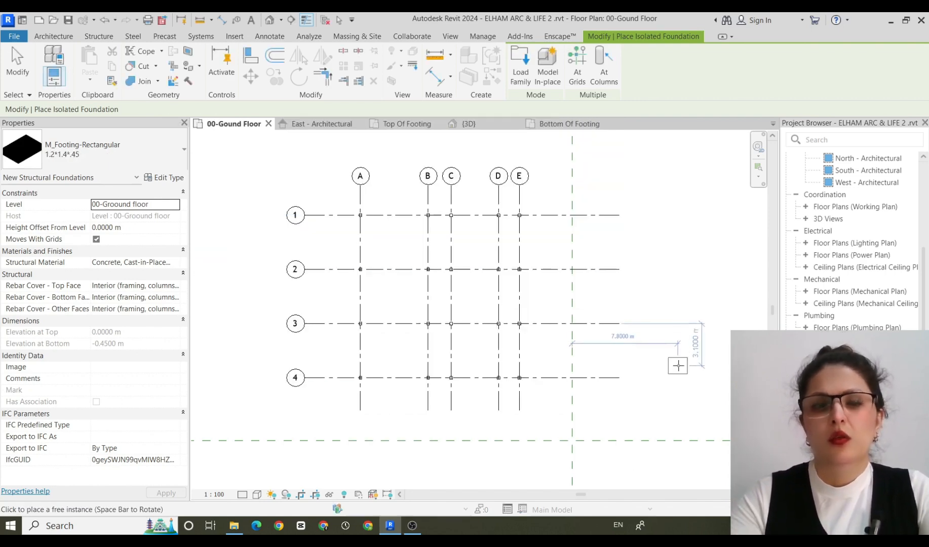
Place 1.2*1.4*.45 isolated foundations at all structural columns on grids A to E and 1 to 4.
click(604, 69)
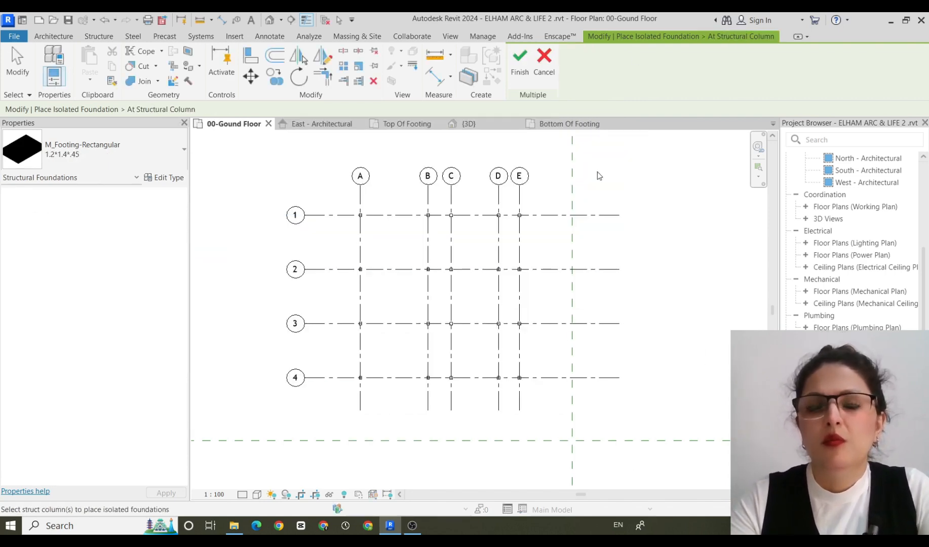
drag(597, 170, 329, 399)
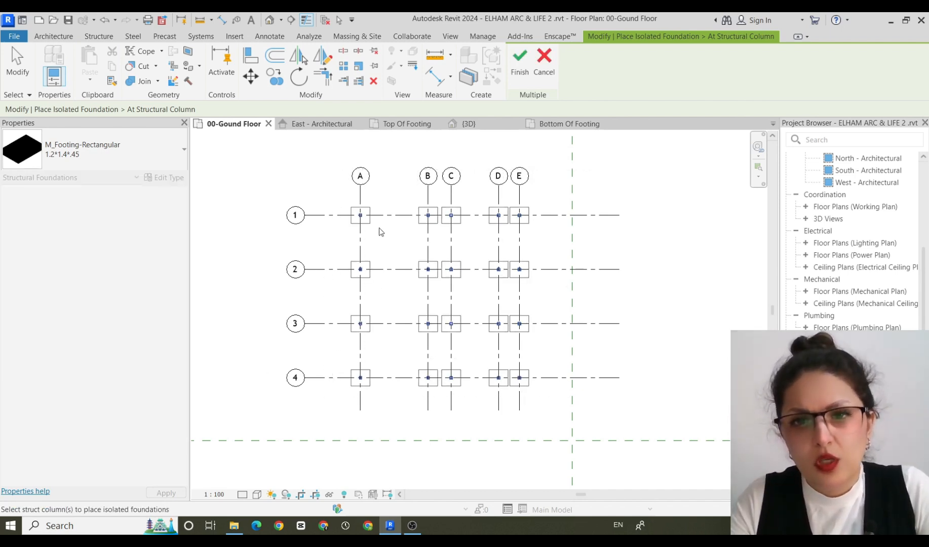
scroll(541, 191, up, 4)
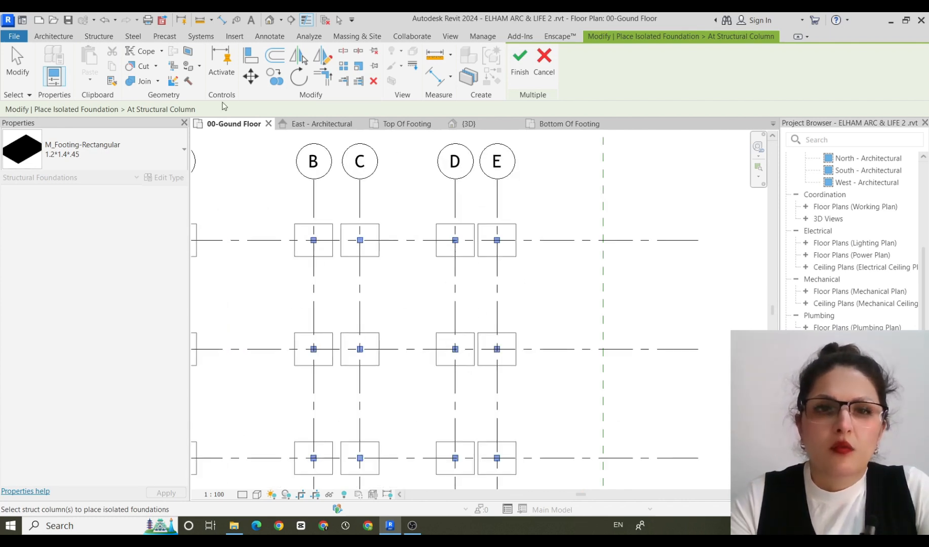
click(520, 62)
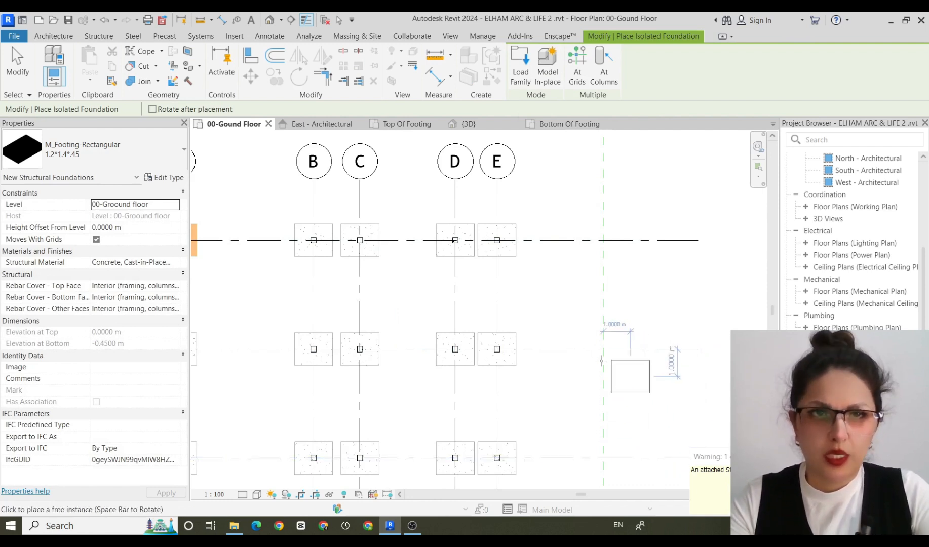
Examine the placed footings in the 3D view, at an angle and from the top, checking the spacing between neighbouring footings.
click(270, 20)
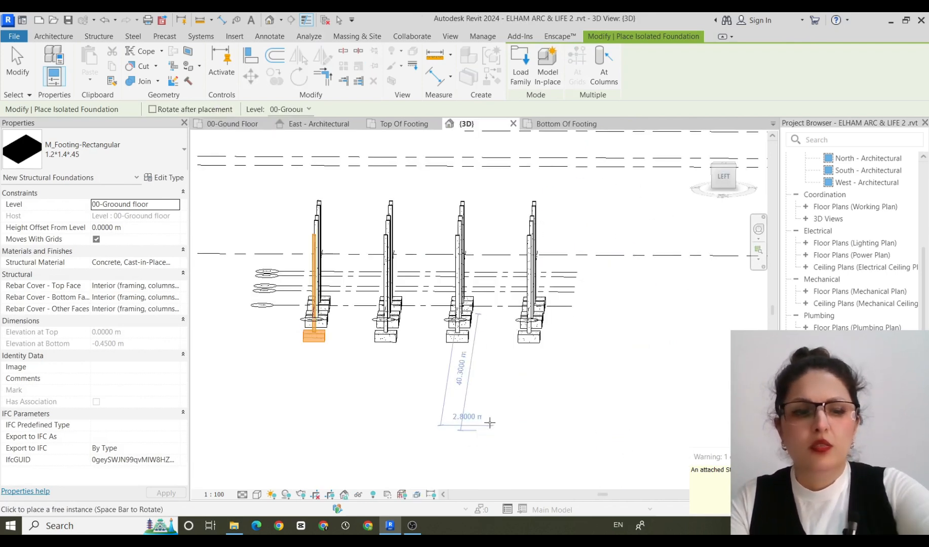
key(Escape)
key(Escape)
shift+middle_drag(564, 370, 396, 423)
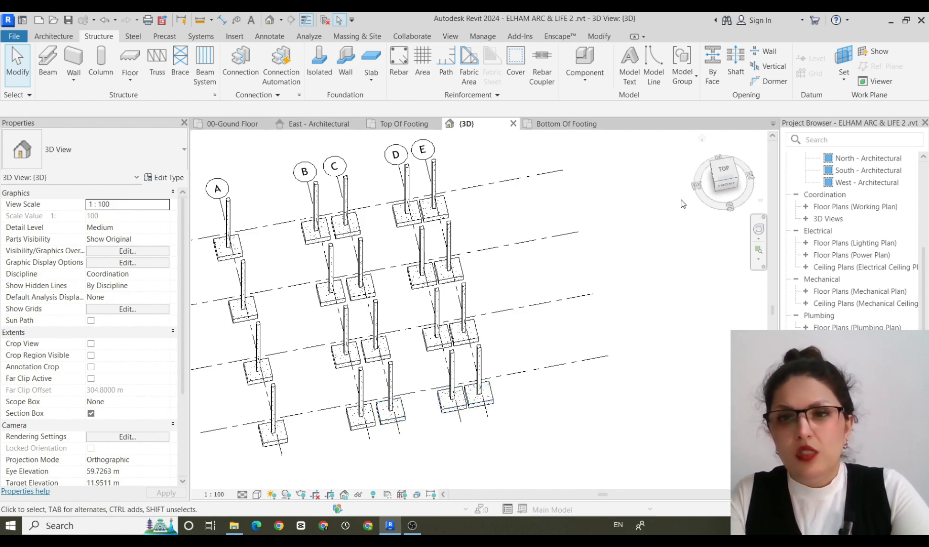
click(724, 172)
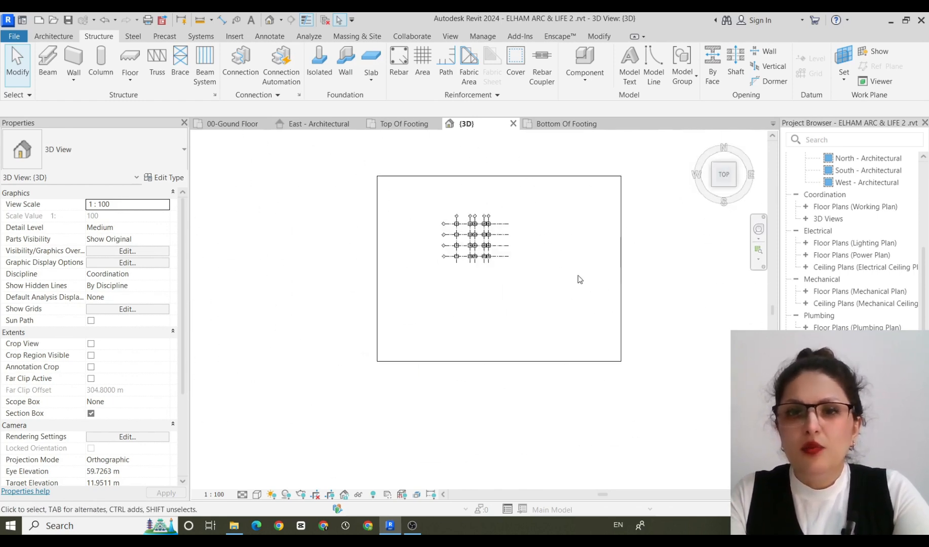
scroll(507, 263, up, 5)
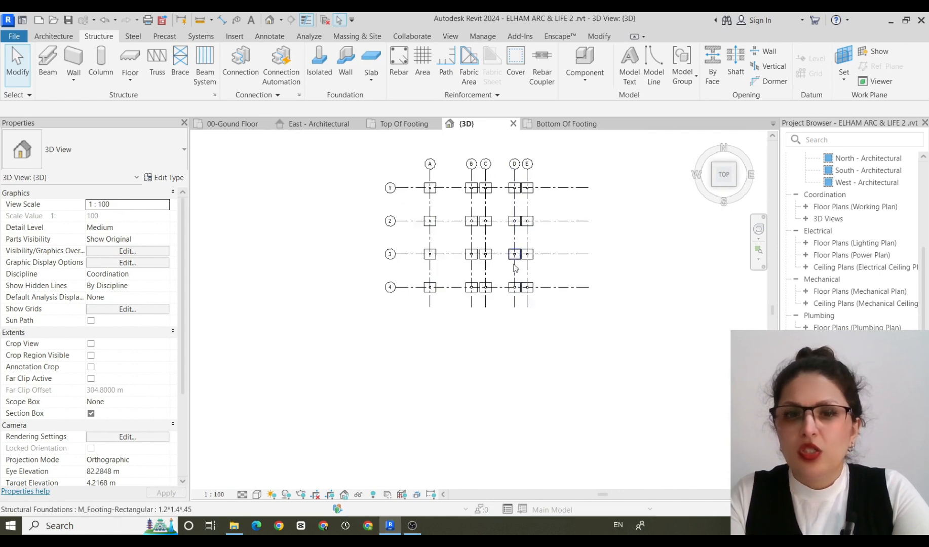
scroll(514, 267, up, 4)
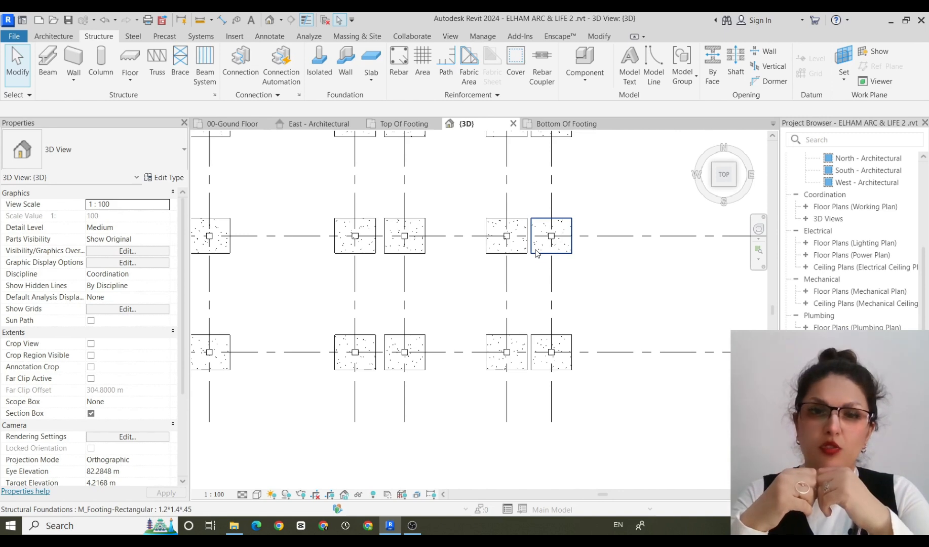
scroll(556, 245, down, 3)
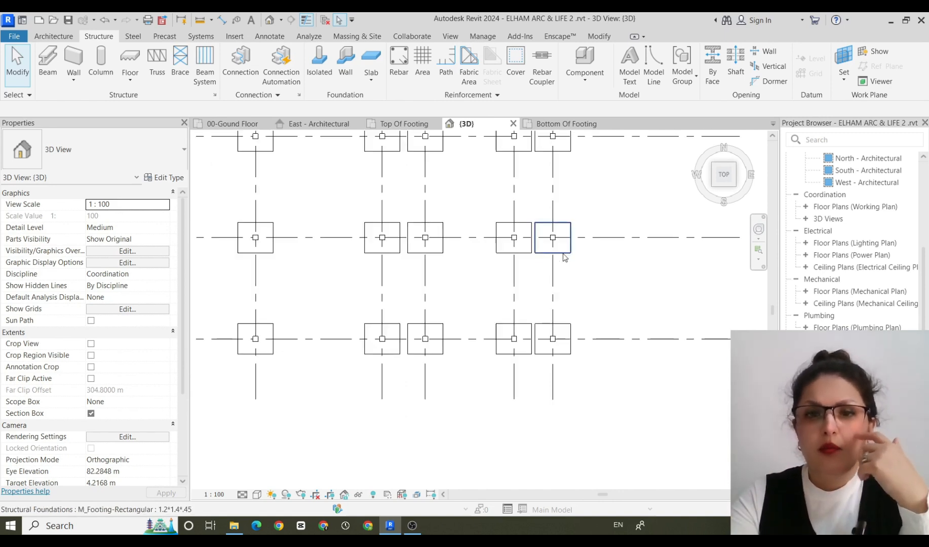
middle_drag(619, 425, 566, 493)
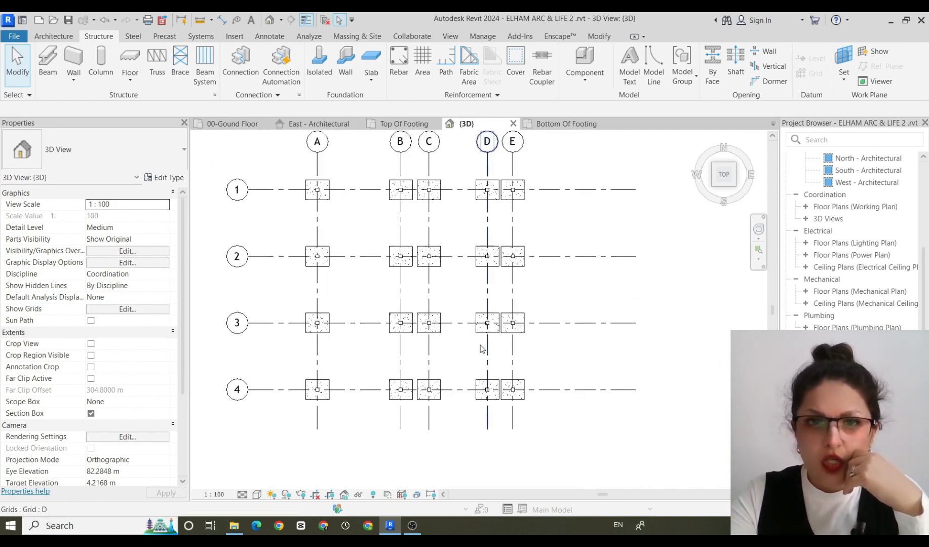
Delete all visible 1.2*1.4*.45 footings except the four on grid A.
click(404, 199)
right_click(403, 198)
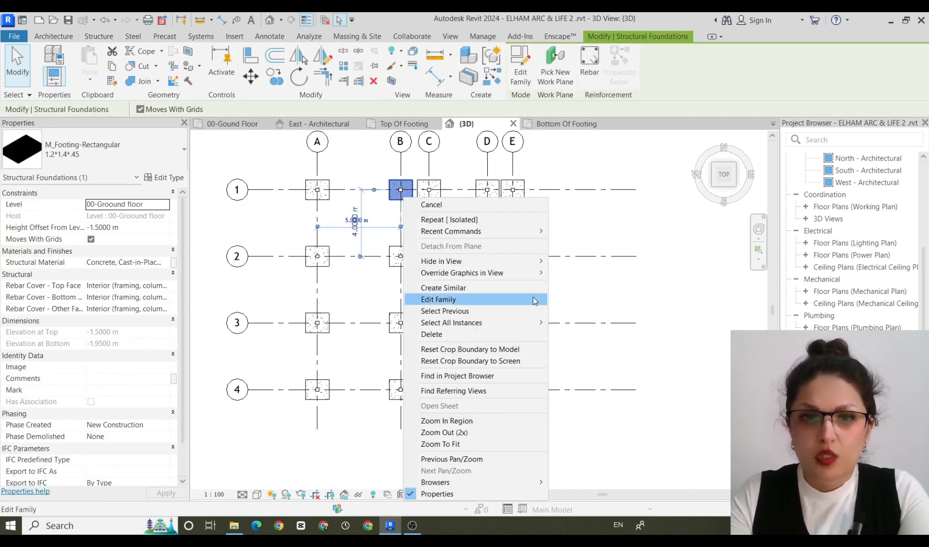
mouse_move(535, 324)
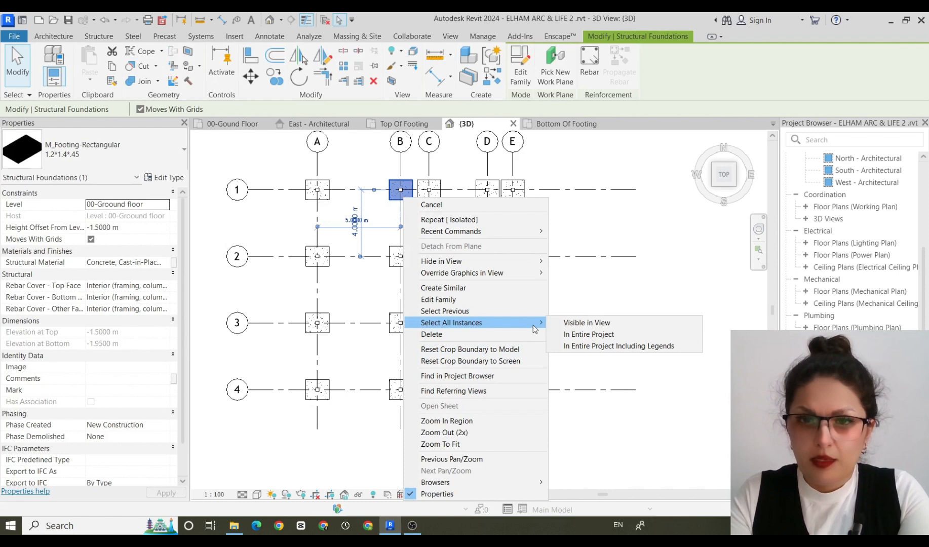
click(588, 323)
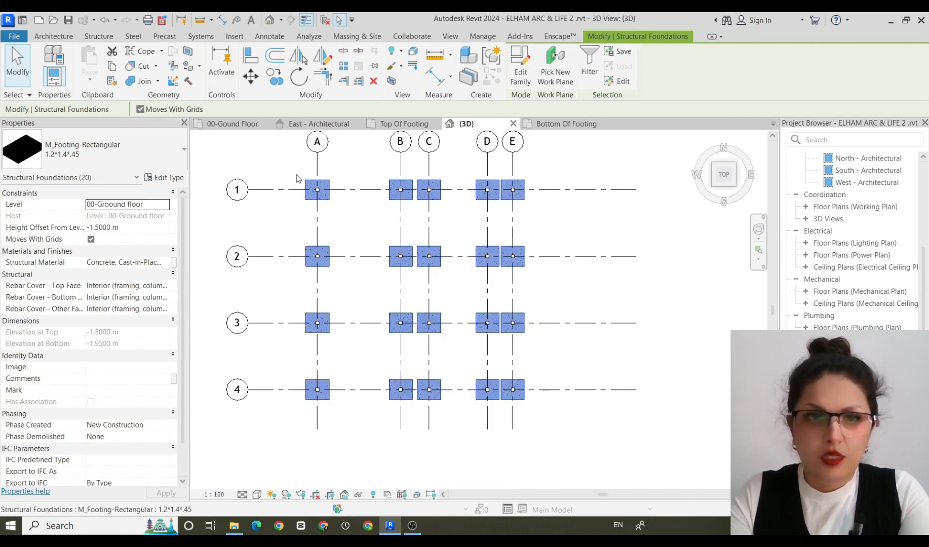
shift+click(328, 201)
shift+click(326, 266)
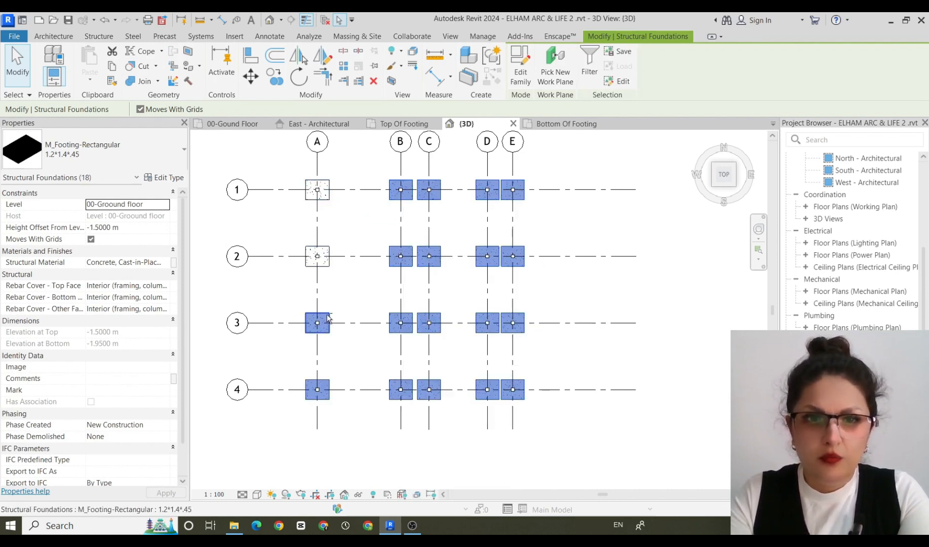
shift+click(328, 318)
shift+click(327, 392)
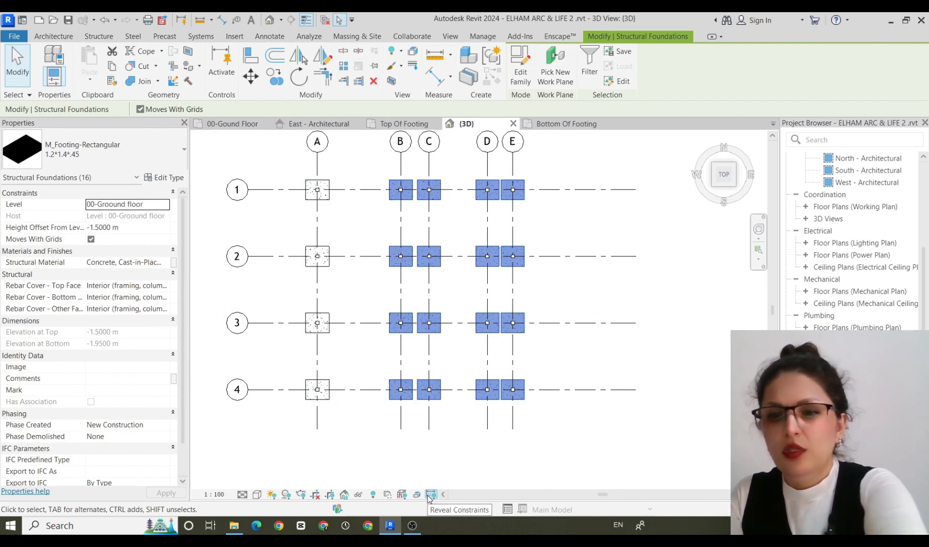
key(Escape)
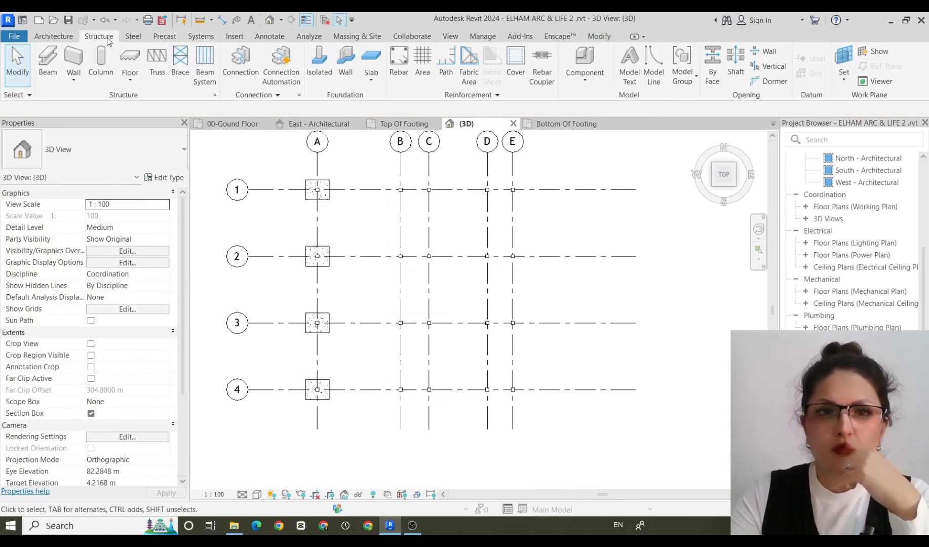
Place one M_Footing-Rectangular 2400 x 1800 x 450mm under columns B and C on grid 1, rotated with its long side along the grid.
click(320, 77)
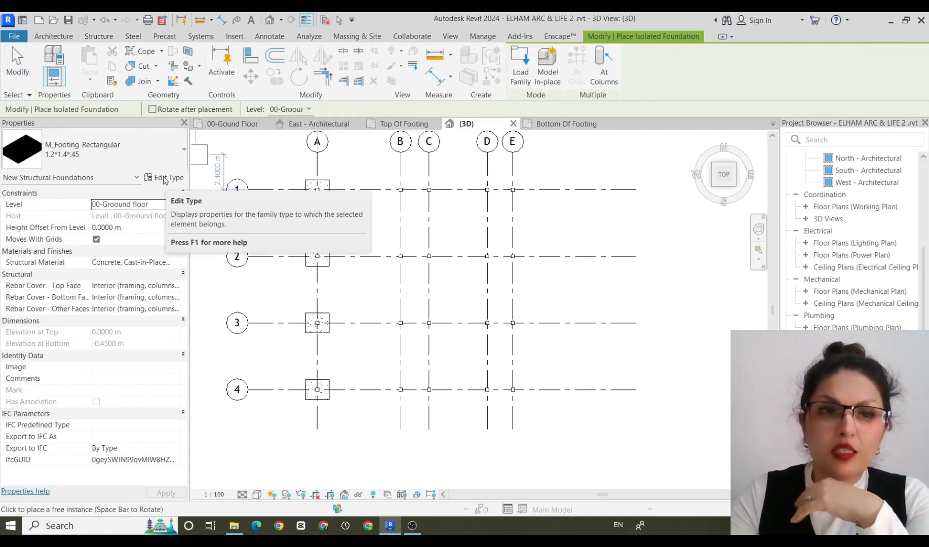
click(183, 148)
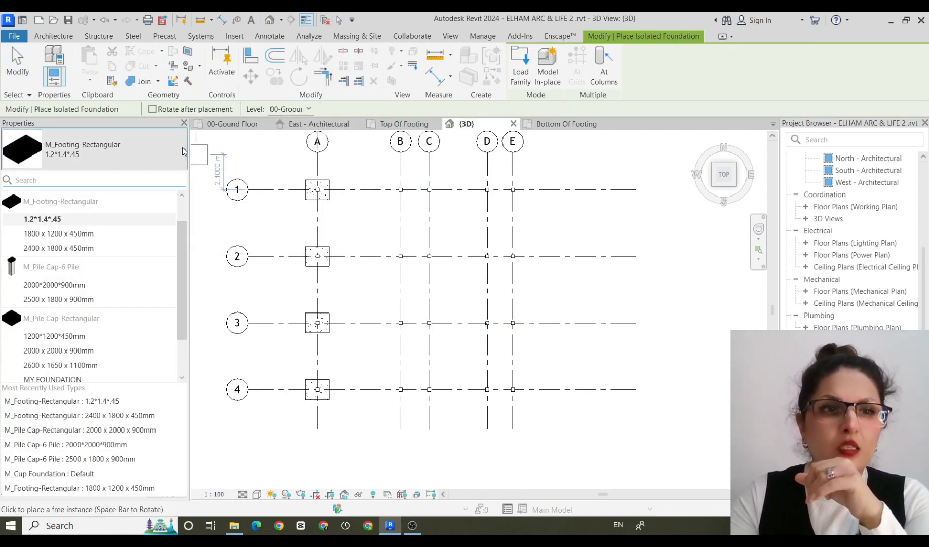
click(59, 247)
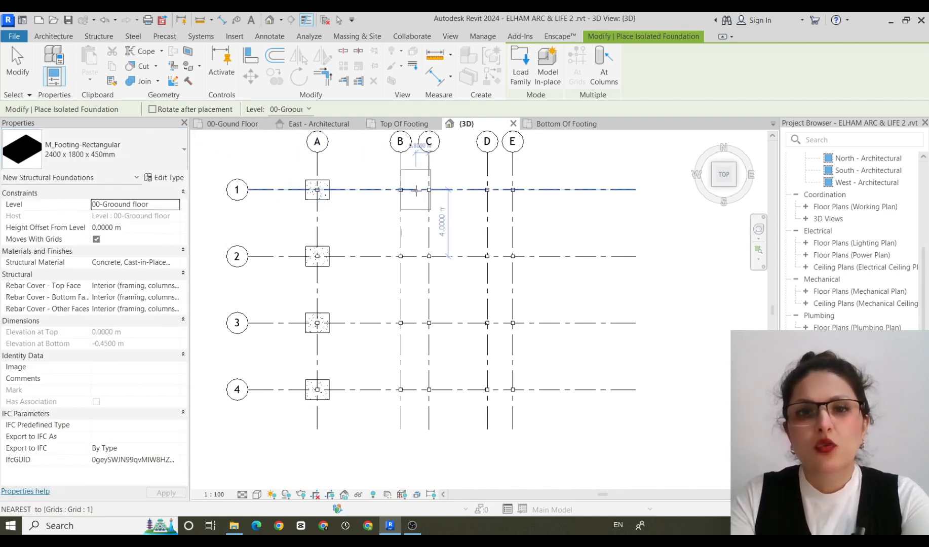
key(space)
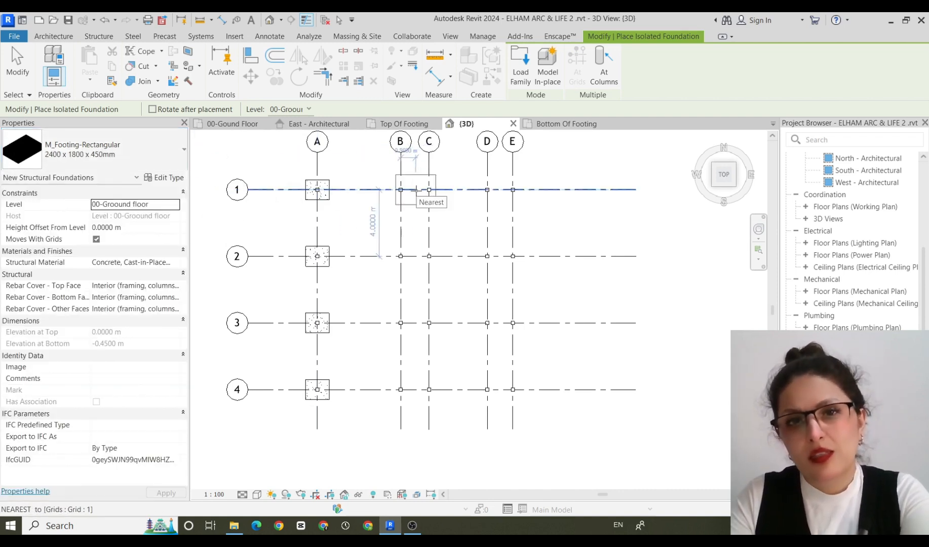
click(415, 190)
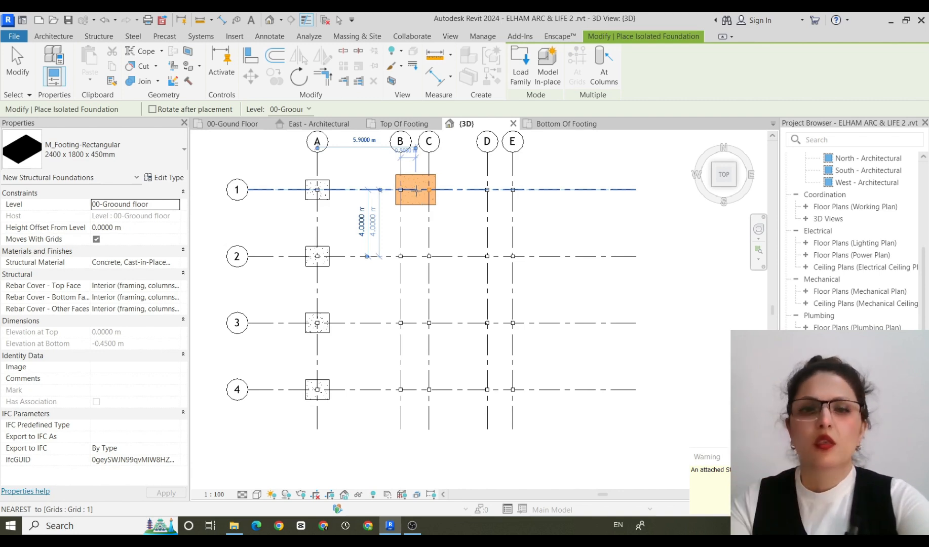
click(416, 190)
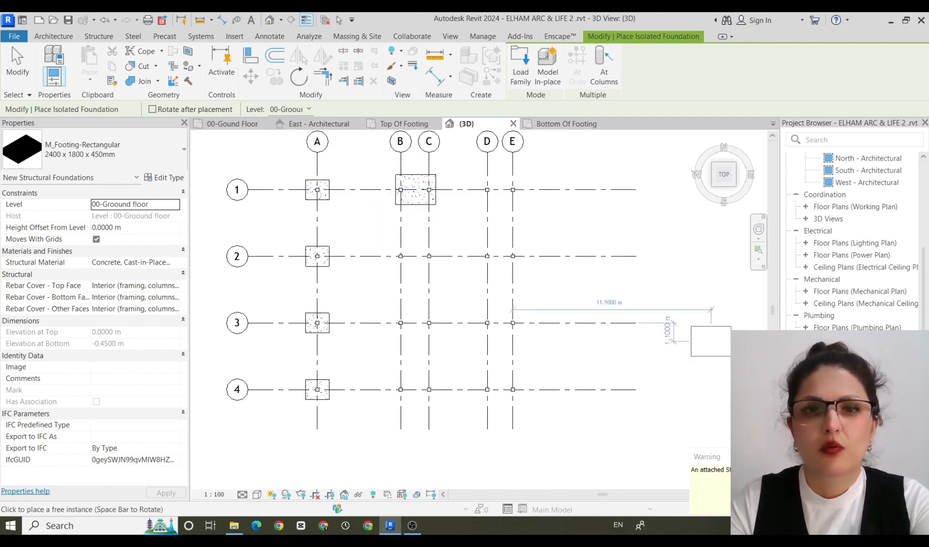
key(Escape)
key(Escape)
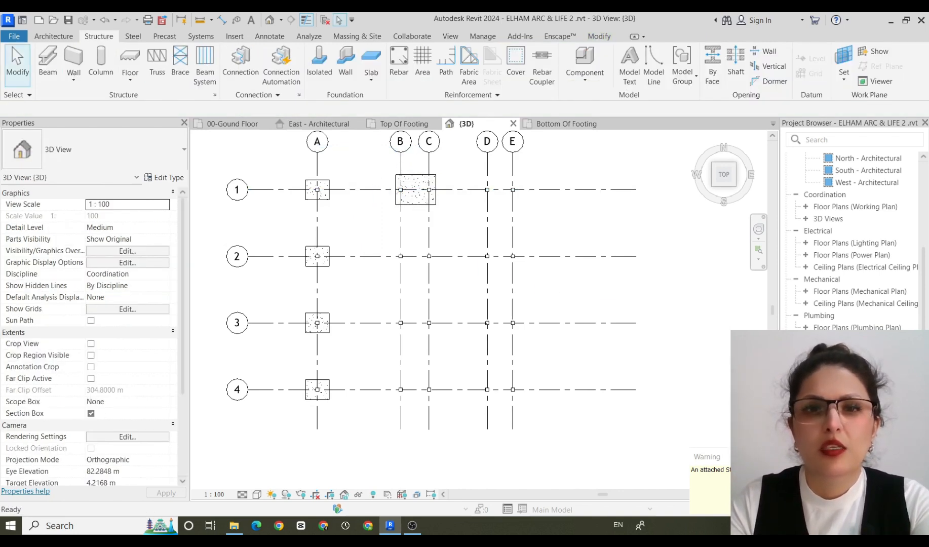
Copy the 2400 x 1800 x 450mm footing under columns B and C from grid 1 to grids 2, 3 and 4.
click(417, 180)
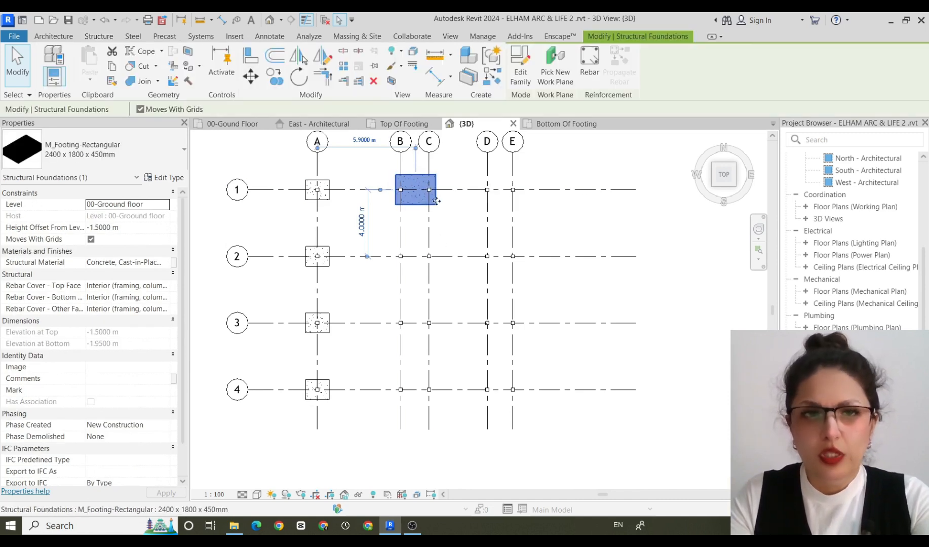
click(276, 81)
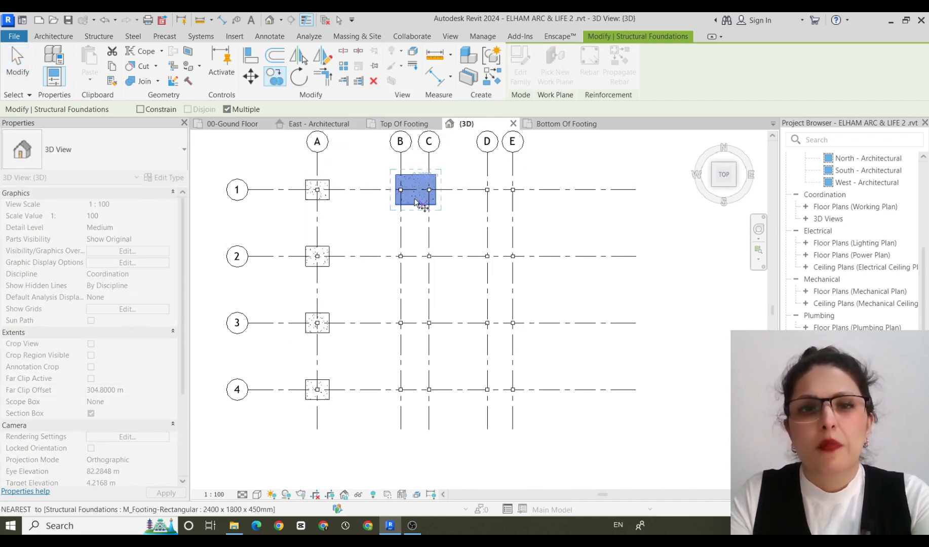
click(358, 190)
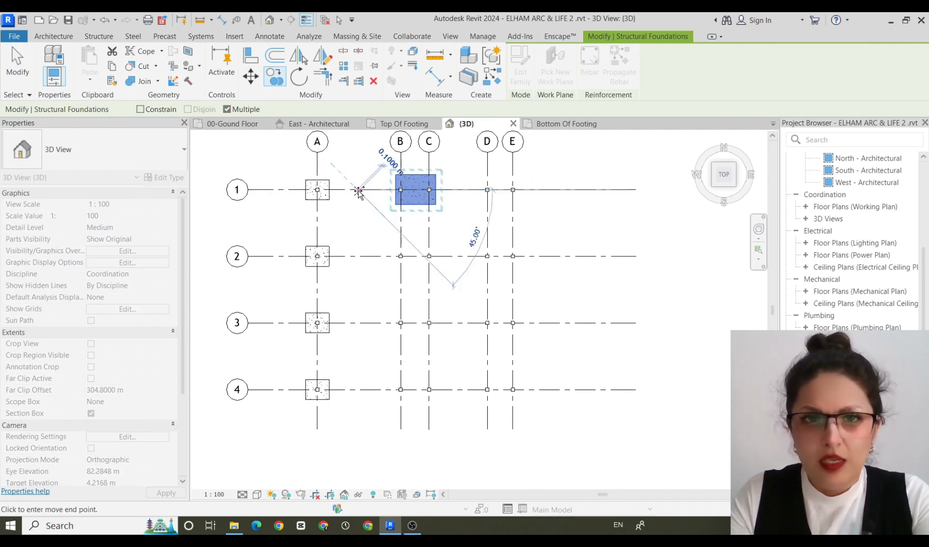
click(357, 256)
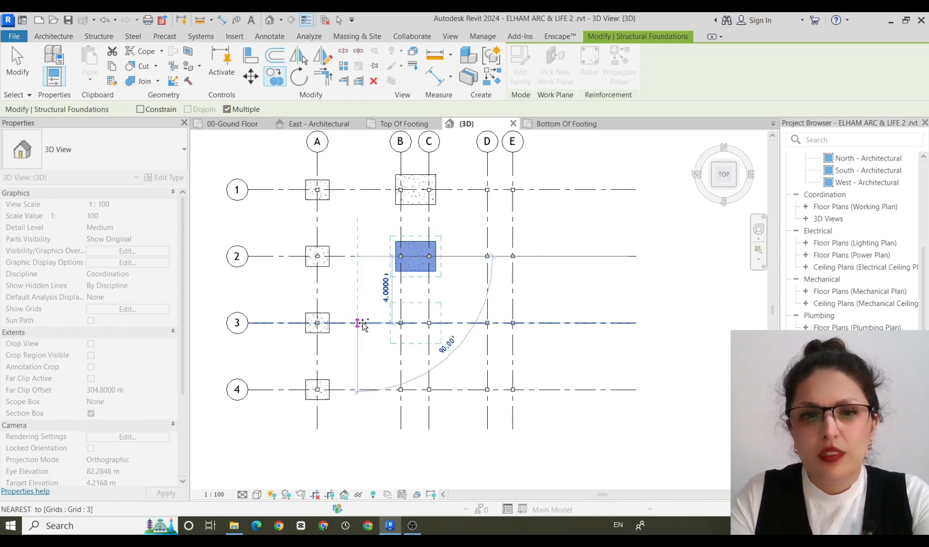
click(358, 322)
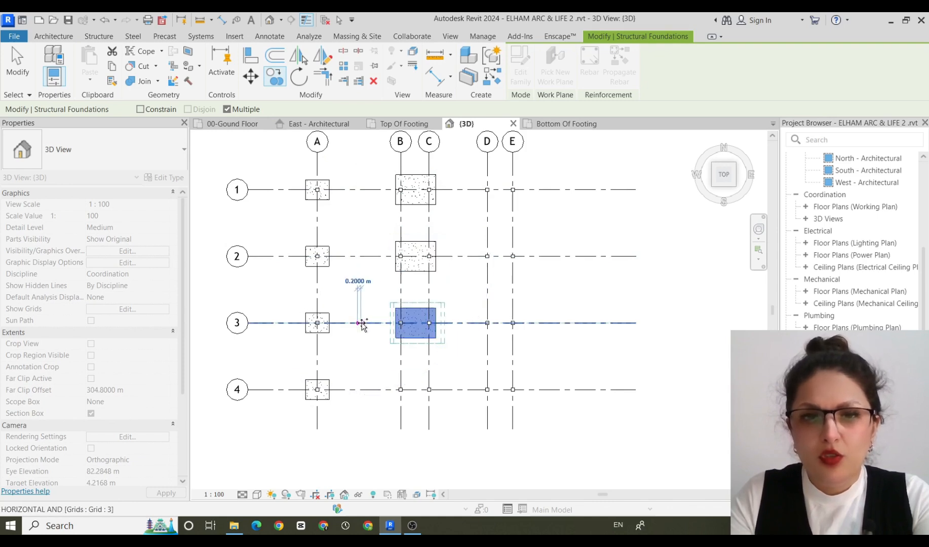
click(361, 391)
key(Escape)
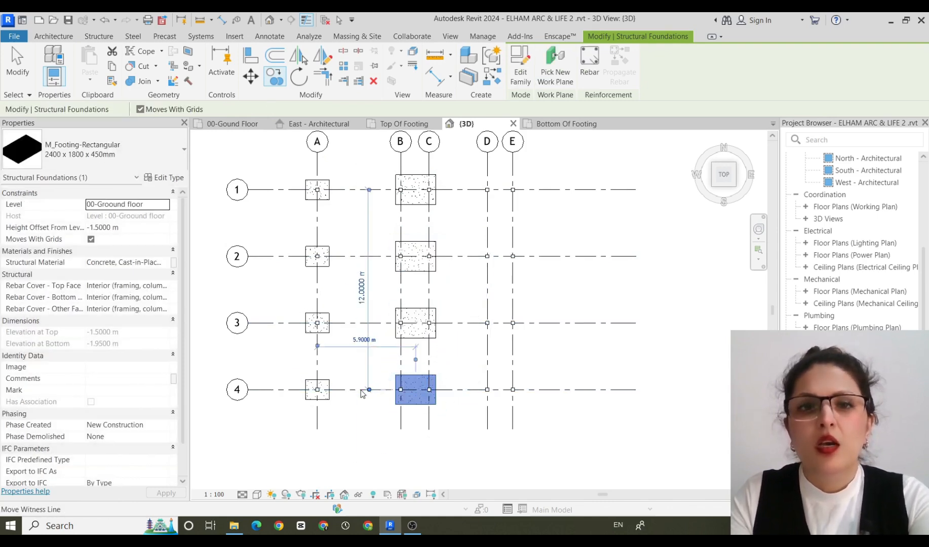
key(Escape)
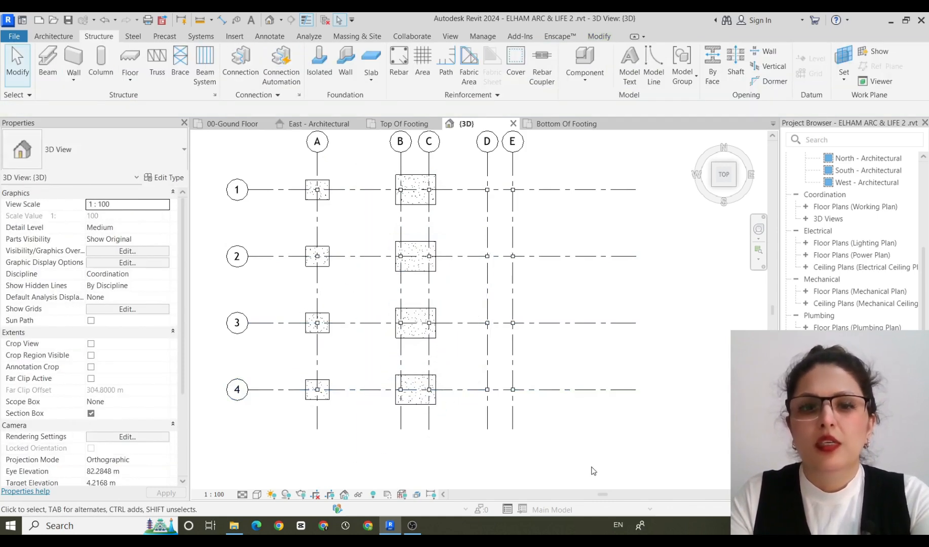
Copy the four shared footings on grids B and C across to the column pairs on grids D and E.
click(423, 179)
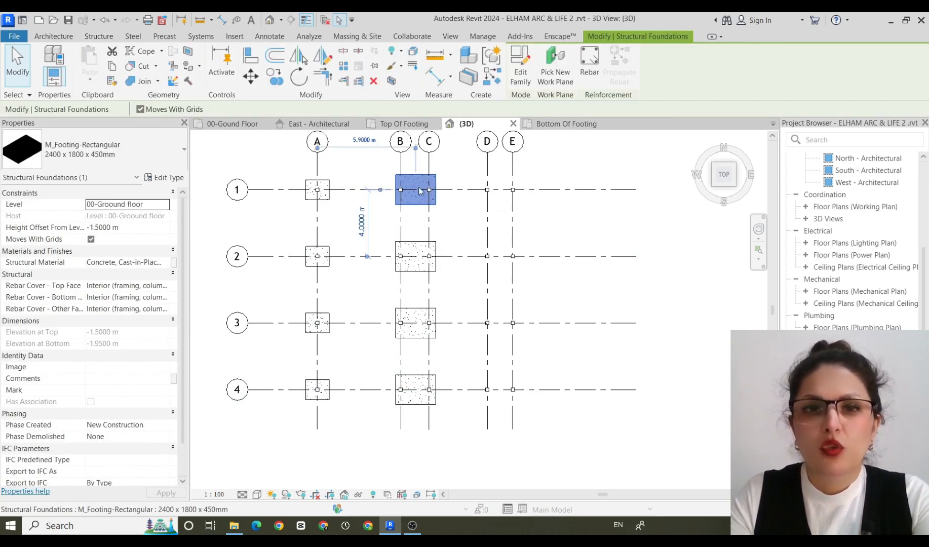
ctrl+click(414, 248)
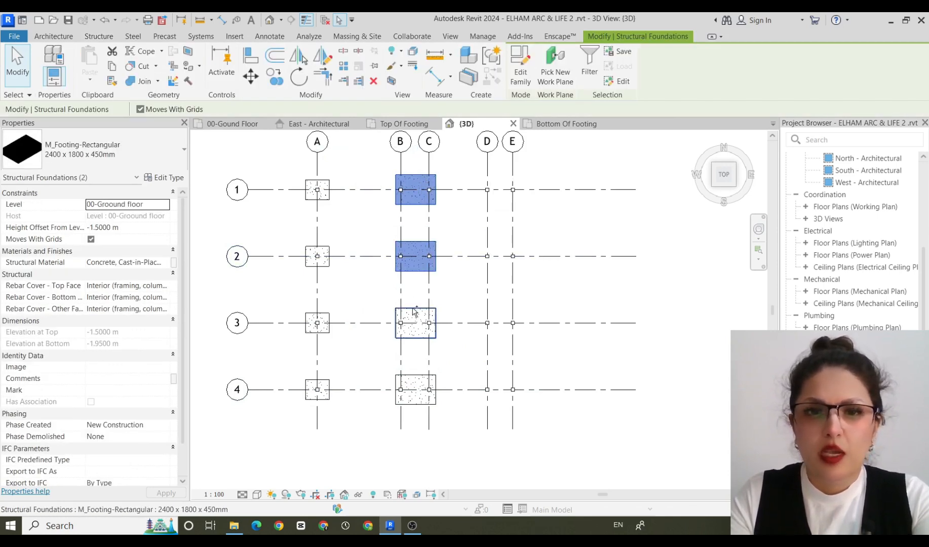
ctrl+click(417, 324)
ctrl+click(421, 381)
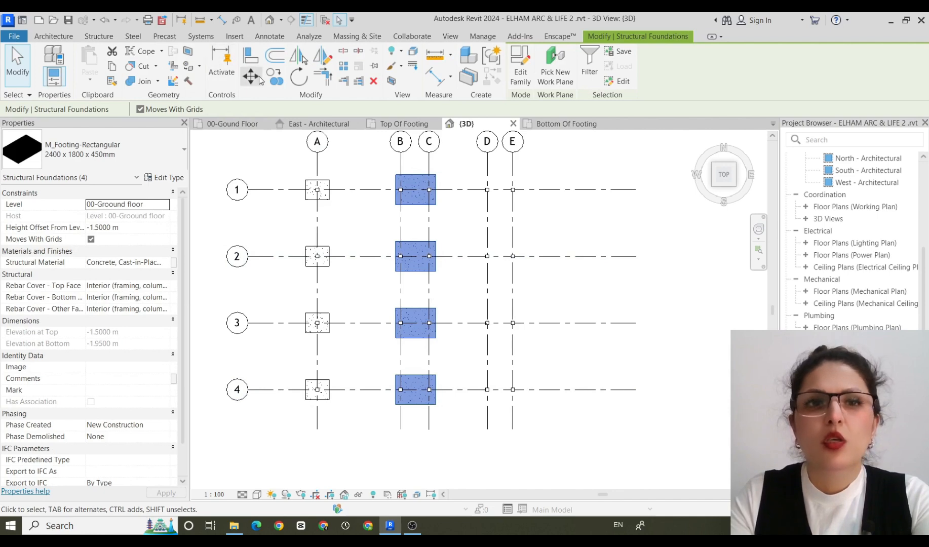
click(274, 76)
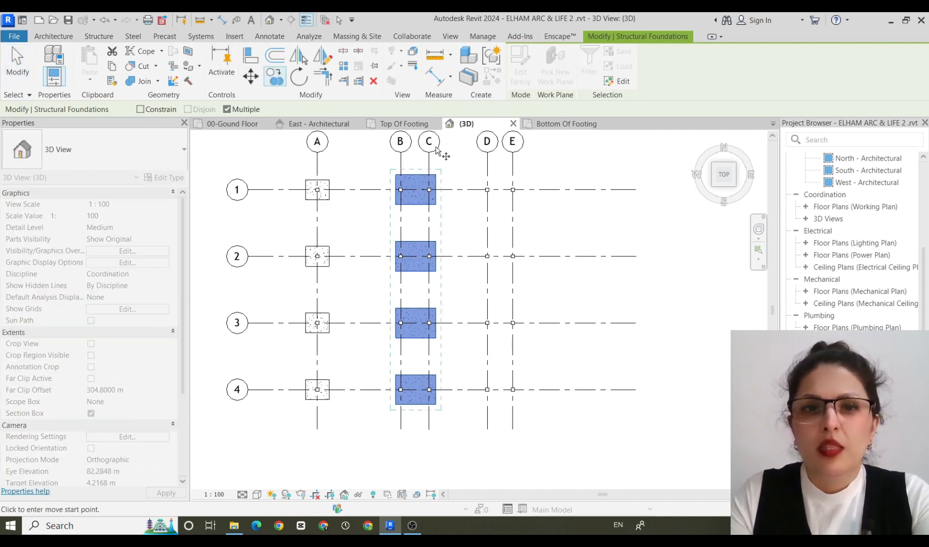
click(400, 151)
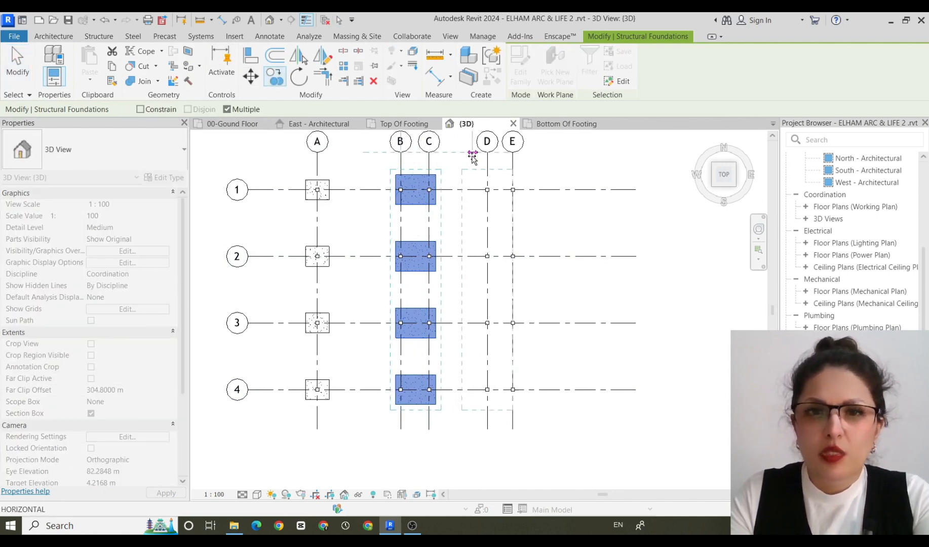
click(488, 151)
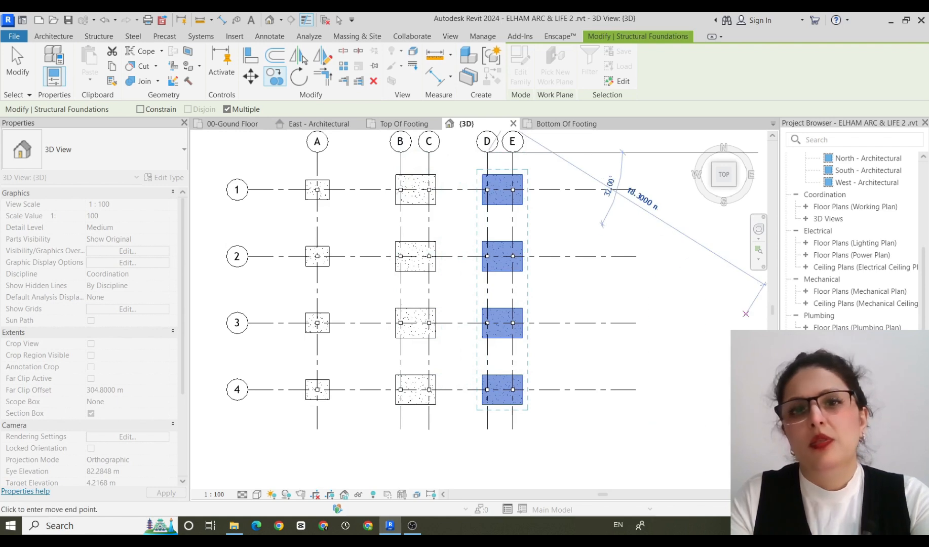
key(Escape)
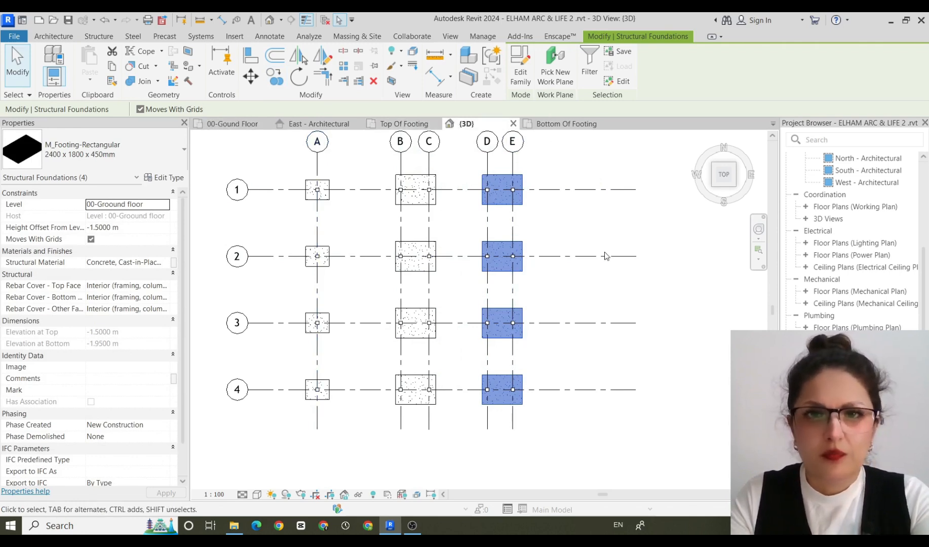
Examine the isolated and shared footings beneath the columns from several 3D angles and from the top.
scroll(716, 327, down, 2)
shift+middle_drag(717, 327, 694, 184)
drag(695, 188, 512, 169)
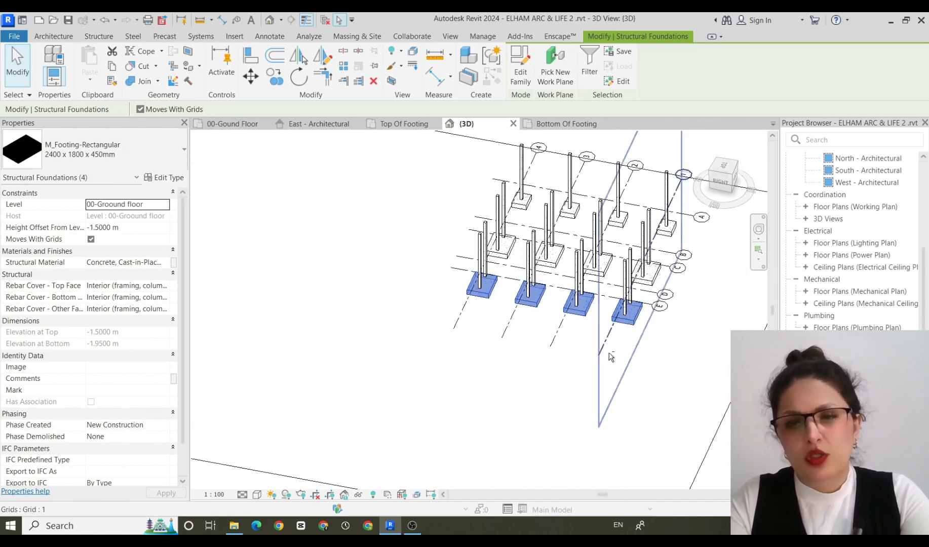
scroll(625, 356, down, 1)
shift+middle_drag(637, 363, 305, 336)
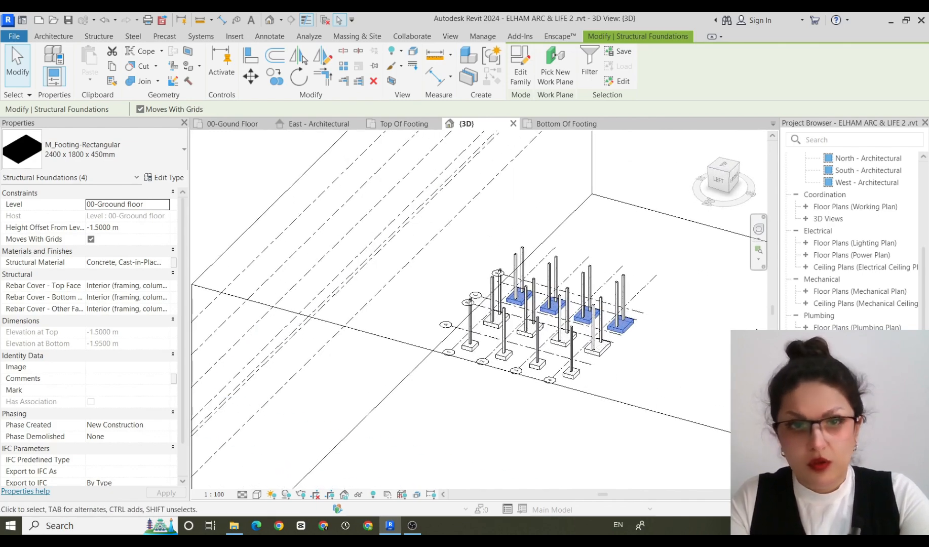
shift+middle_drag(641, 335, 680, 436)
shift+middle_drag(573, 315, 615, 337)
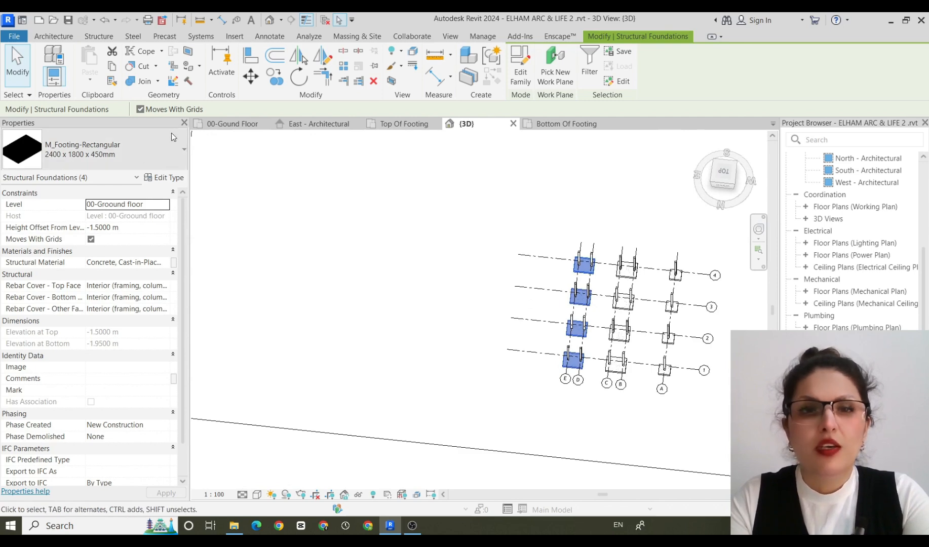
click(724, 172)
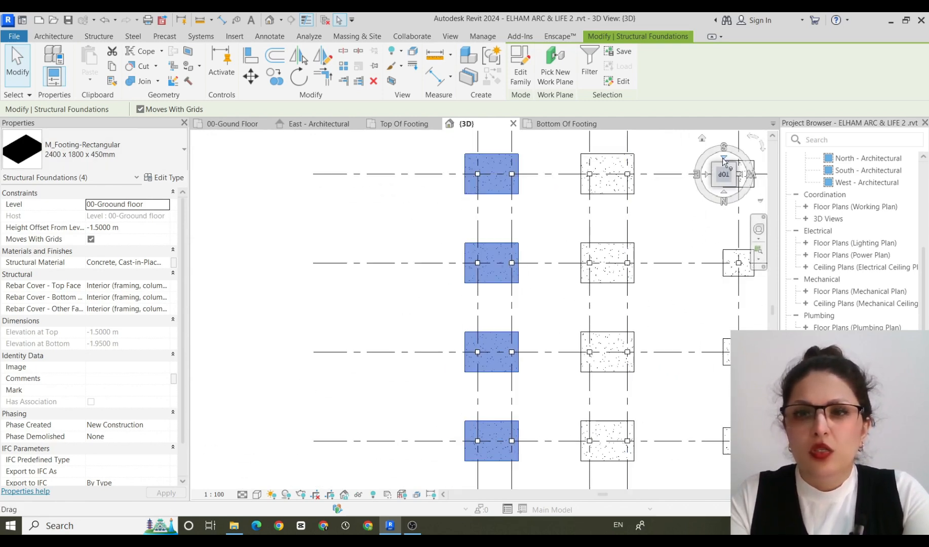
shift+middle_drag(576, 295, 357, 266)
click(722, 176)
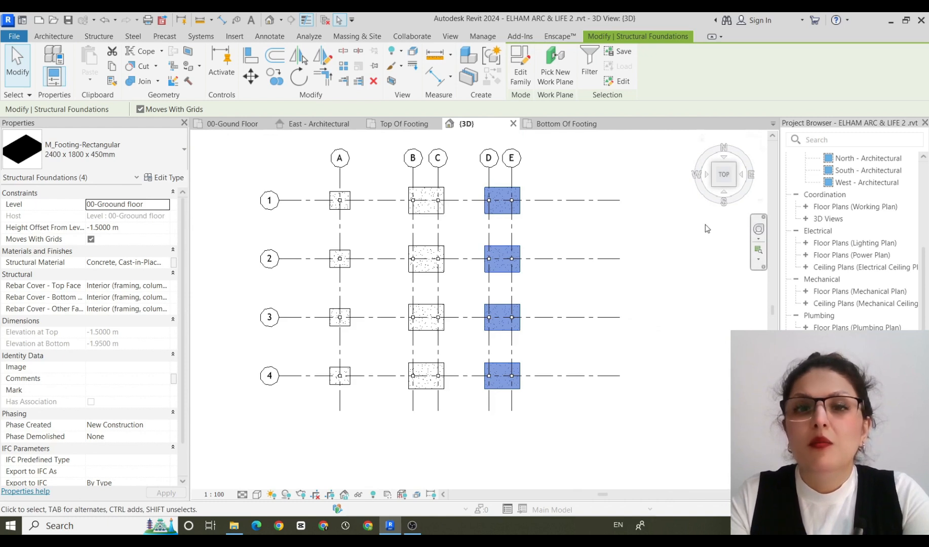
Shift the shared footing under columns B and C on grid 1 by 0.4 m toward grid A.
click(426, 217)
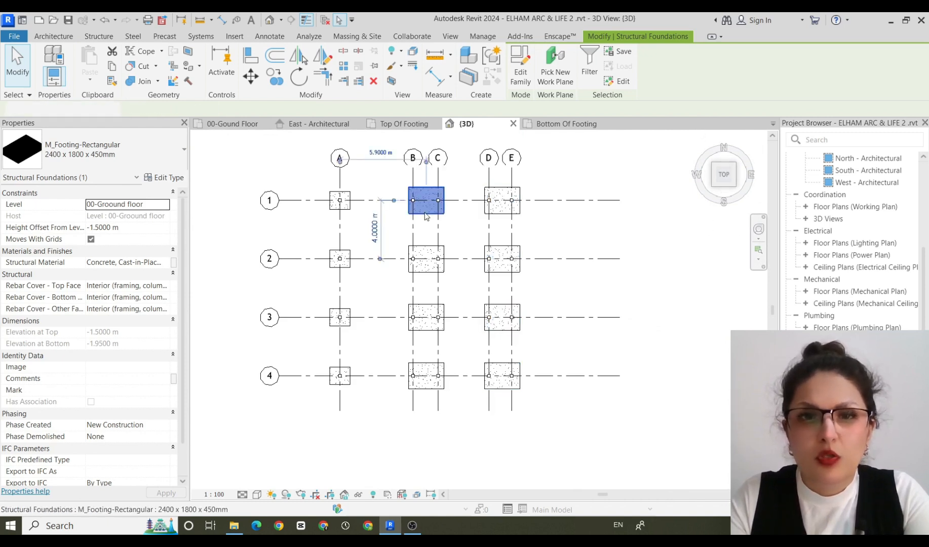
key(Left)
key(Left)
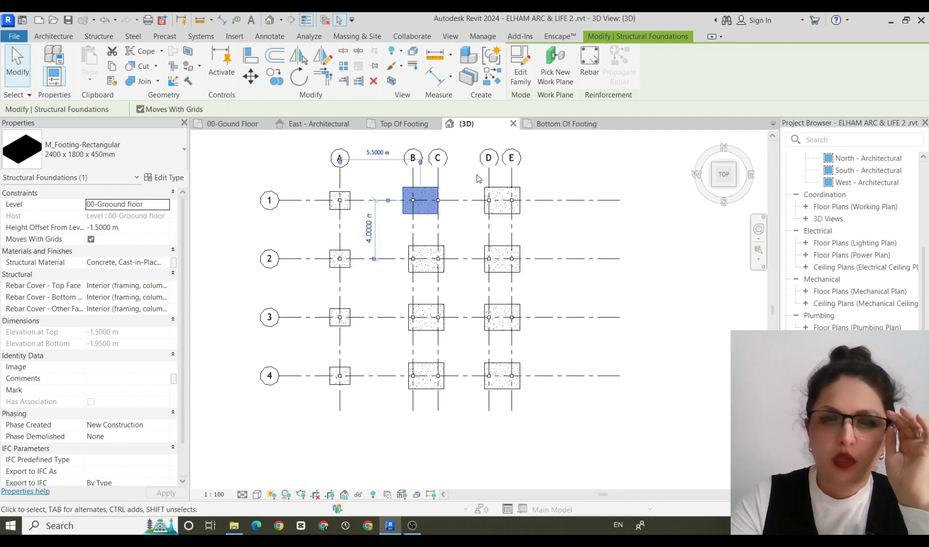
Add an aligned dimension between grids B and C, just above the footing on grid 1.
scroll(461, 181, up, 4)
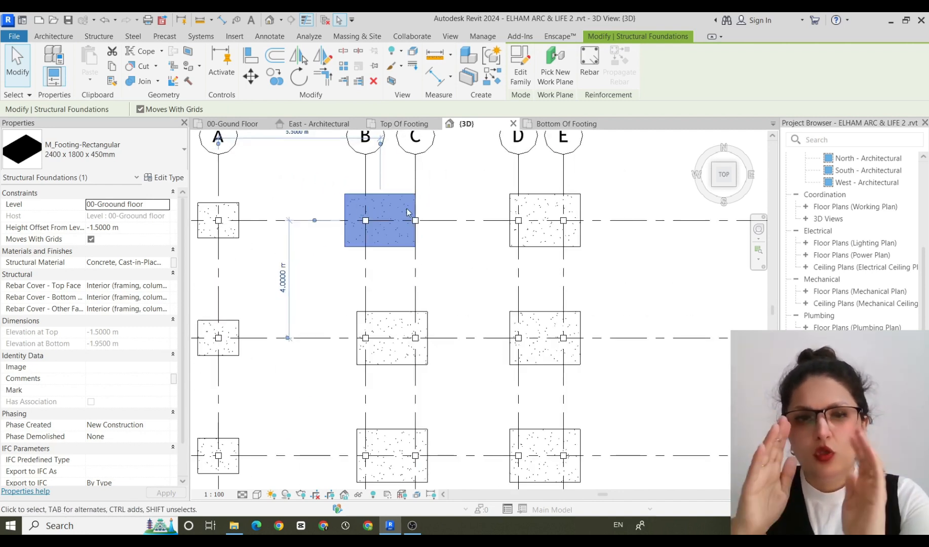
key(d)
key(i)
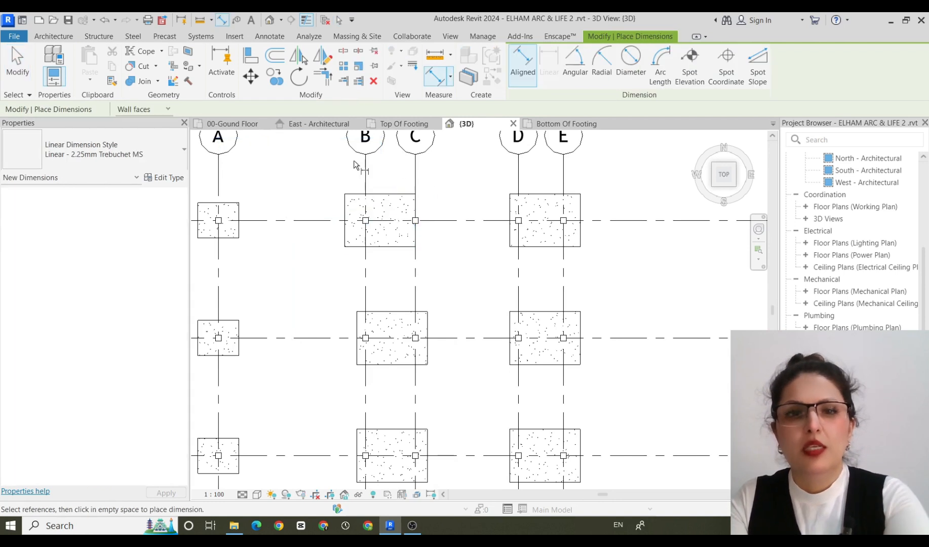
click(366, 181)
click(416, 182)
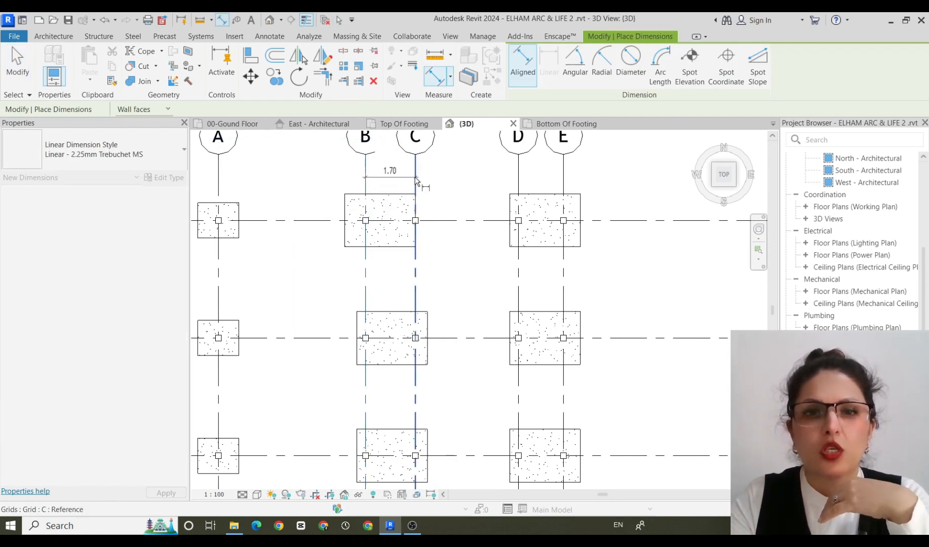
click(433, 173)
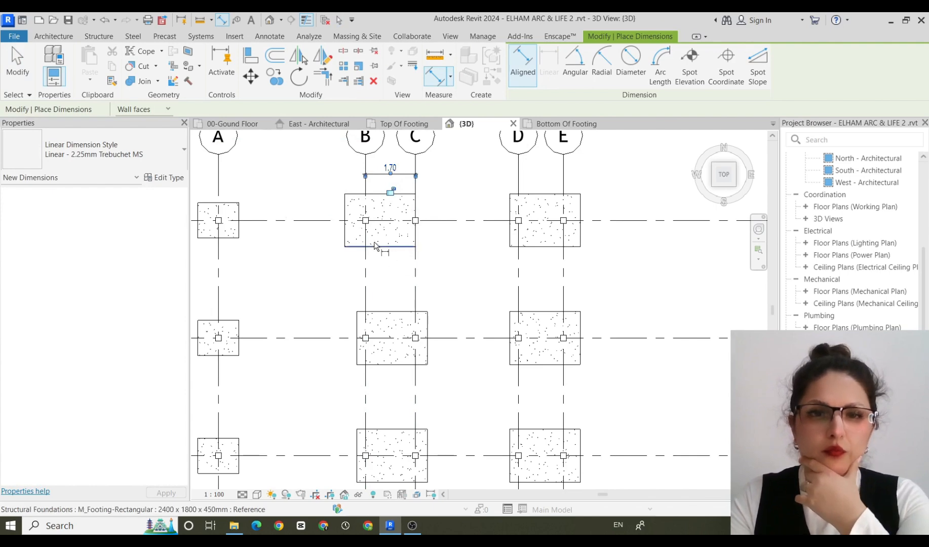
key(Escape)
key(Escape)
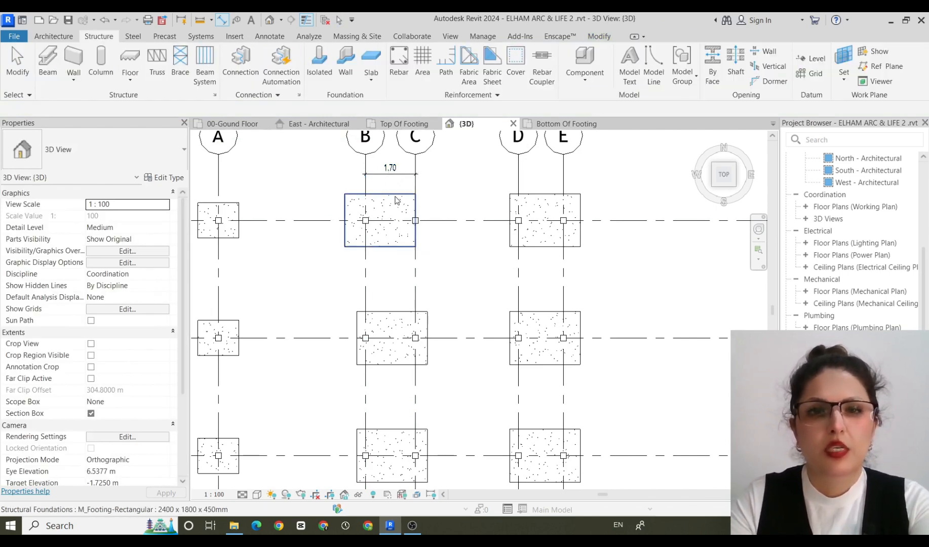
Center the grid 1 footing between columns B and C by setting its center's distance from grid B to 0.85 m.
click(397, 200)
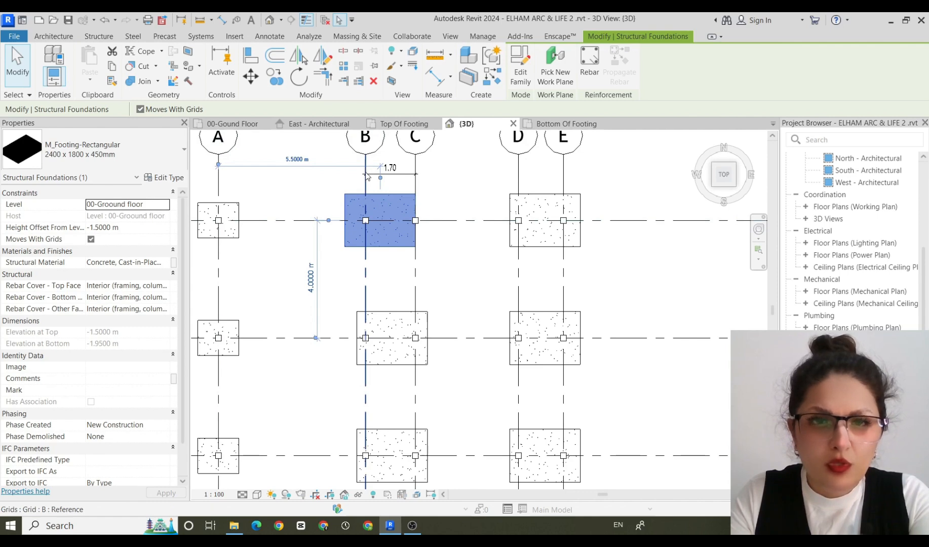
scroll(362, 139, up, 4)
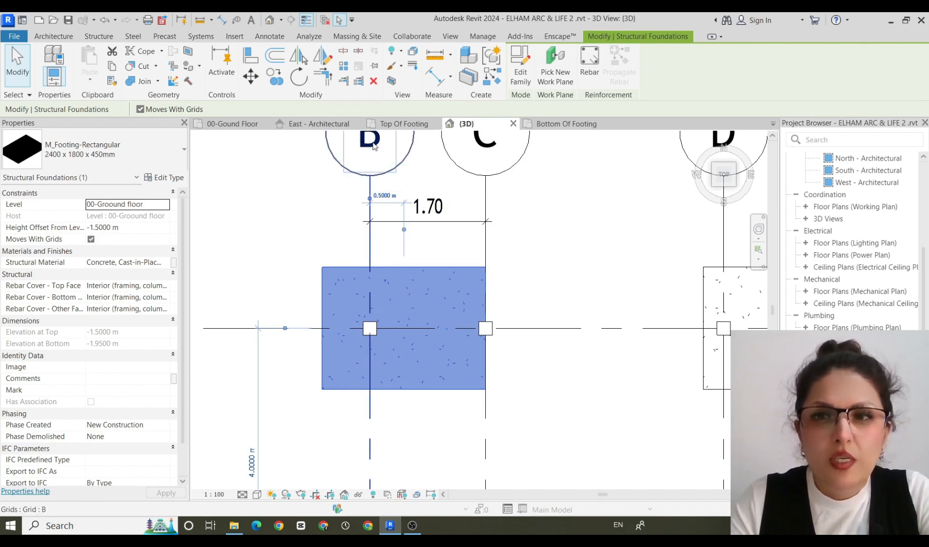
scroll(345, 208, down, 2)
scroll(349, 245, up, 3)
click(388, 253)
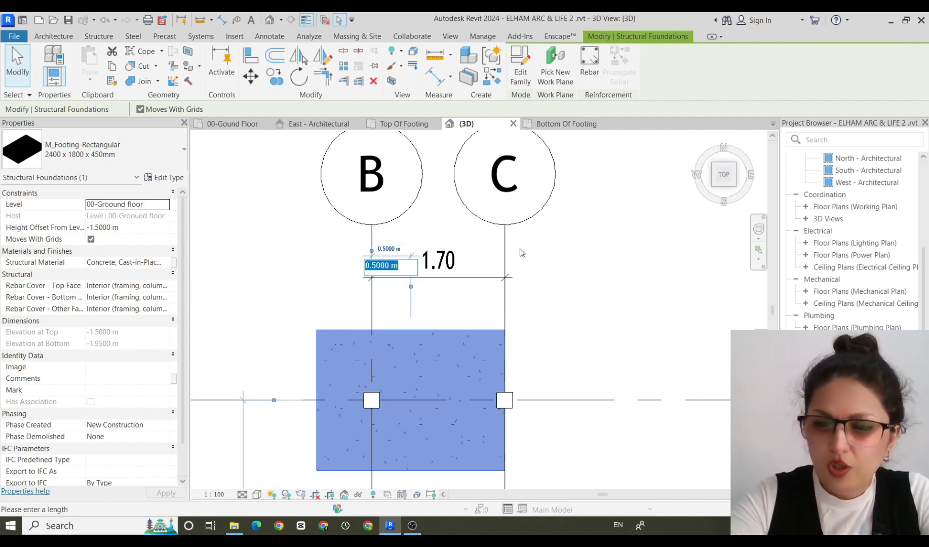
text(.85)
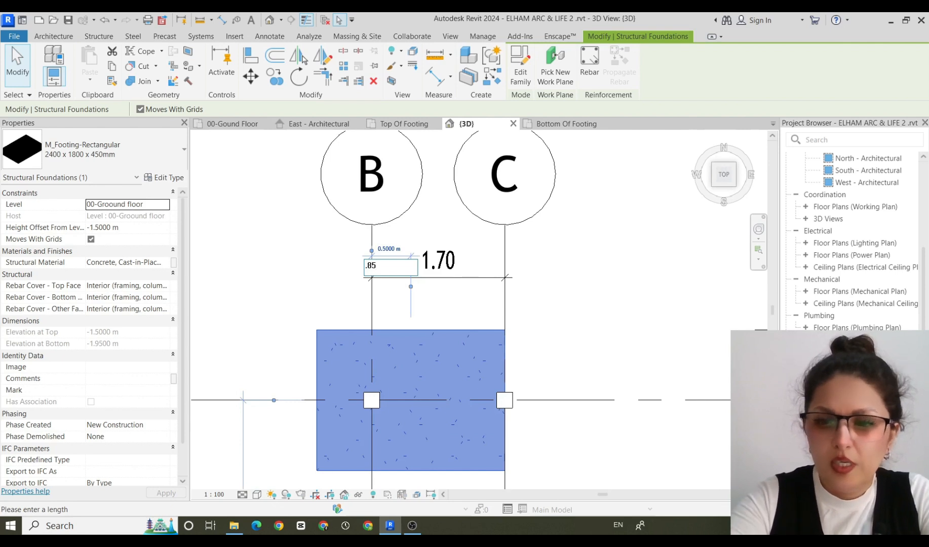
key(Return)
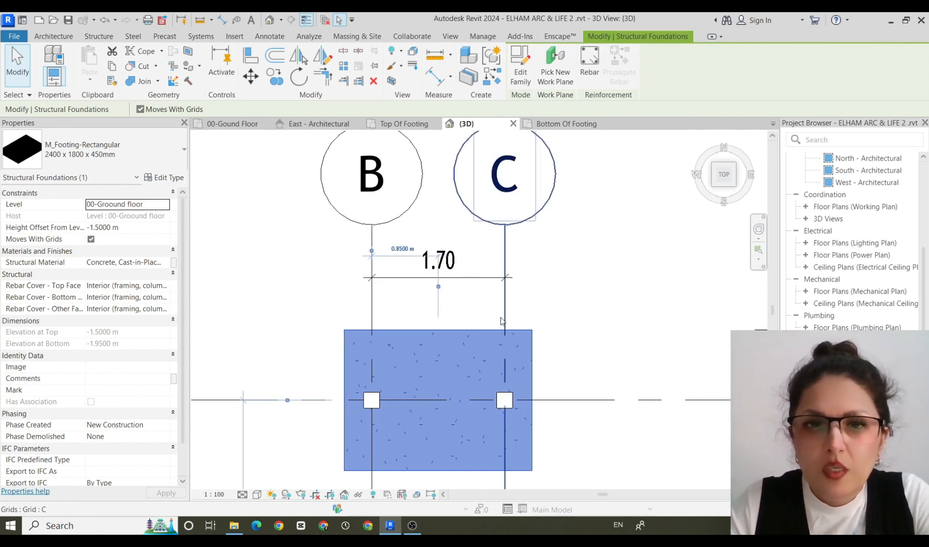
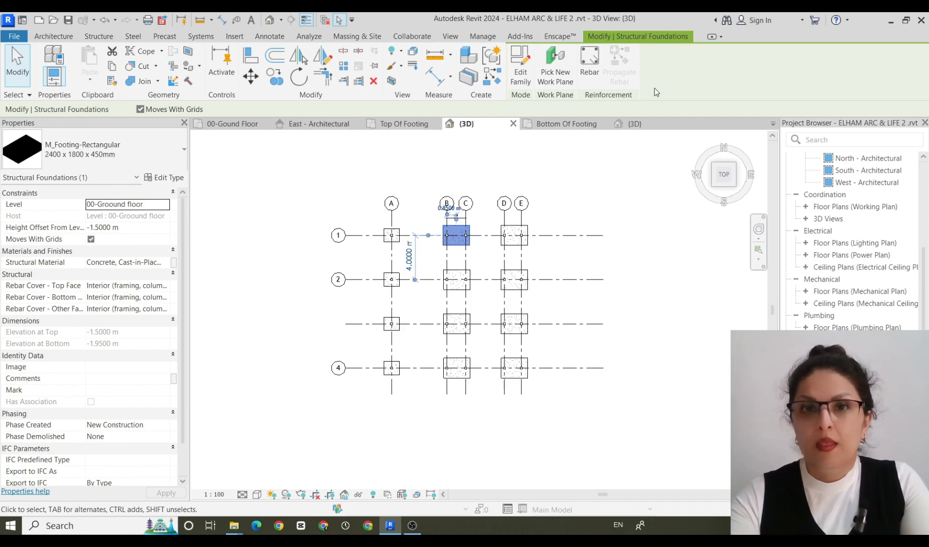
Delete all the 2400 x 1800 x 450mm footings visible in the 3D view of the ELHAM ARC & LIFE 1 model.
click(575, 128)
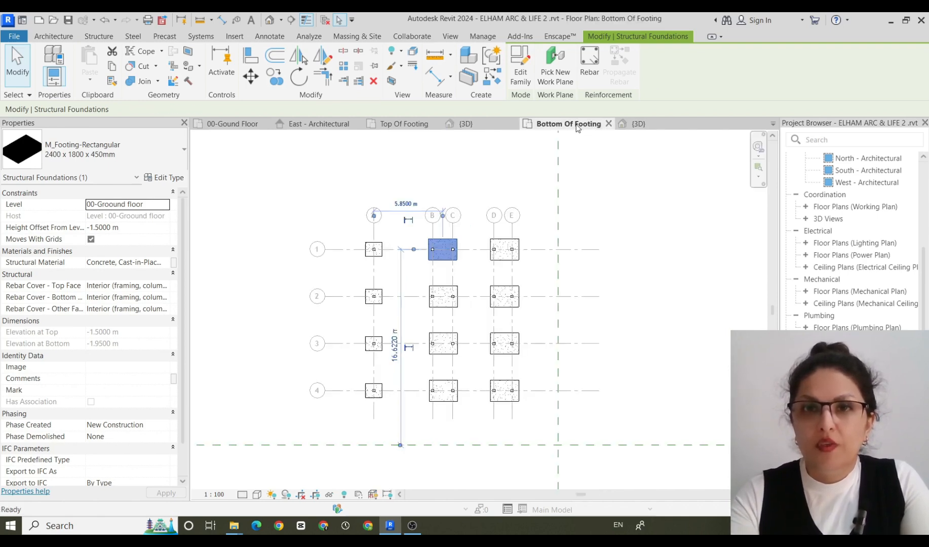
click(638, 124)
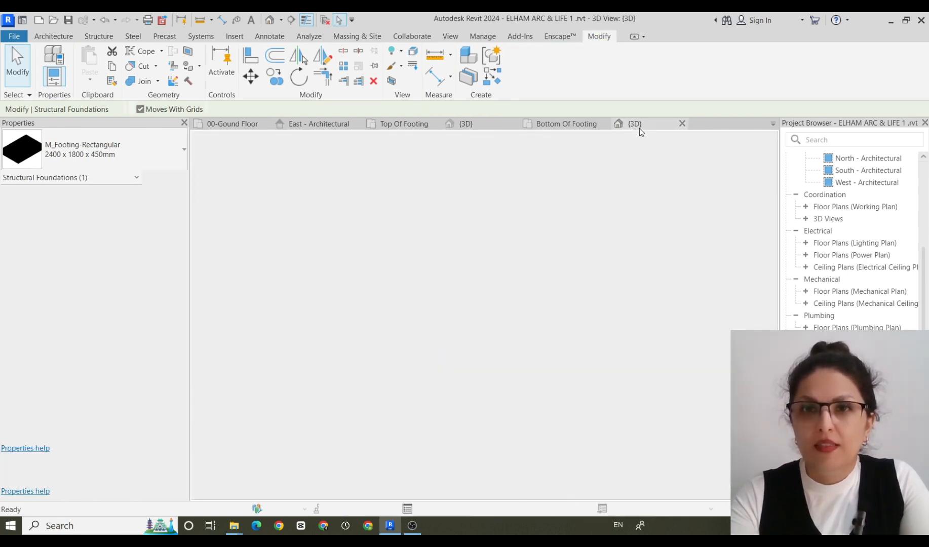
scroll(632, 303, up, 2)
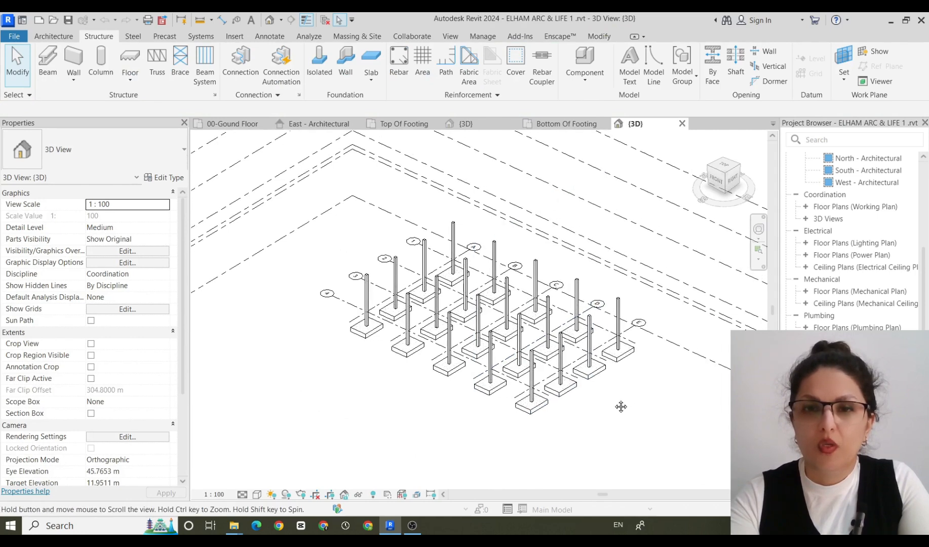
middle_drag(620, 407, 536, 373)
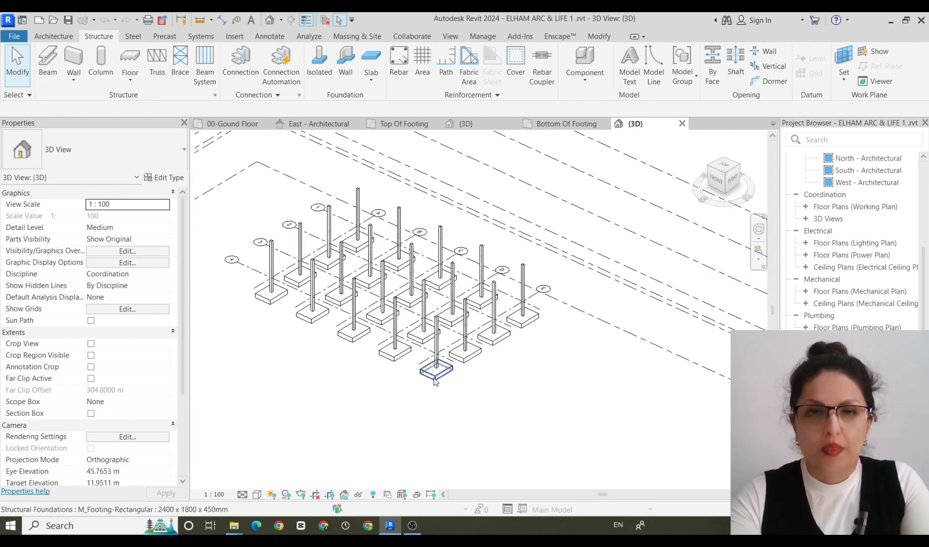
click(470, 361)
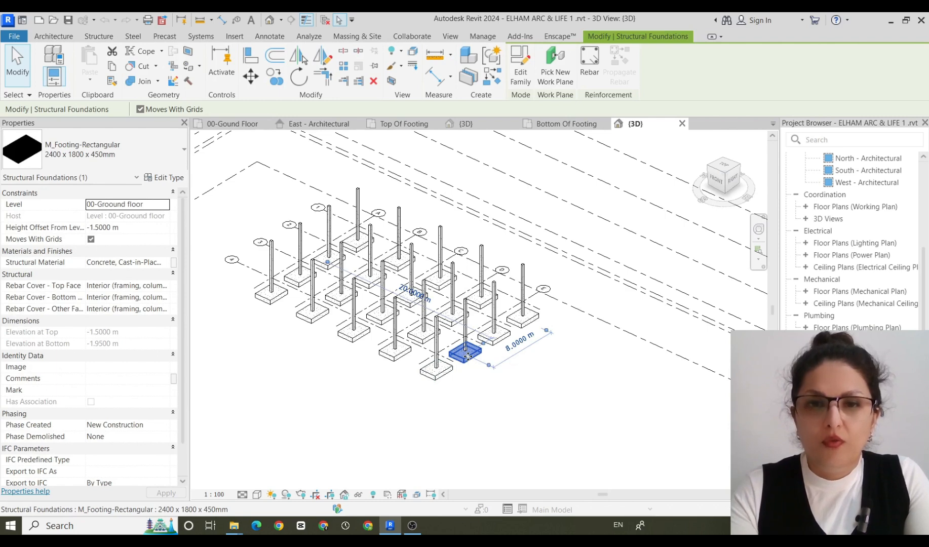
right_click(469, 356)
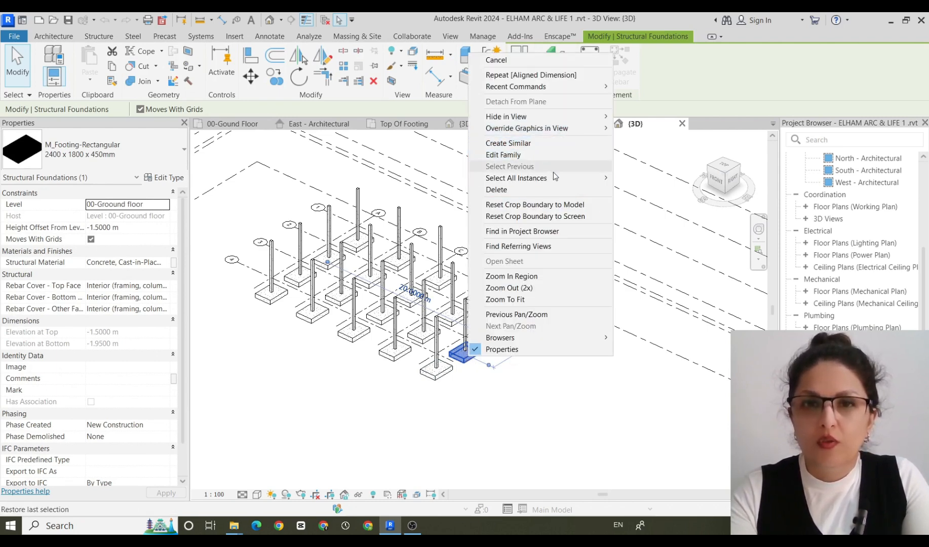
mouse_move(555, 175)
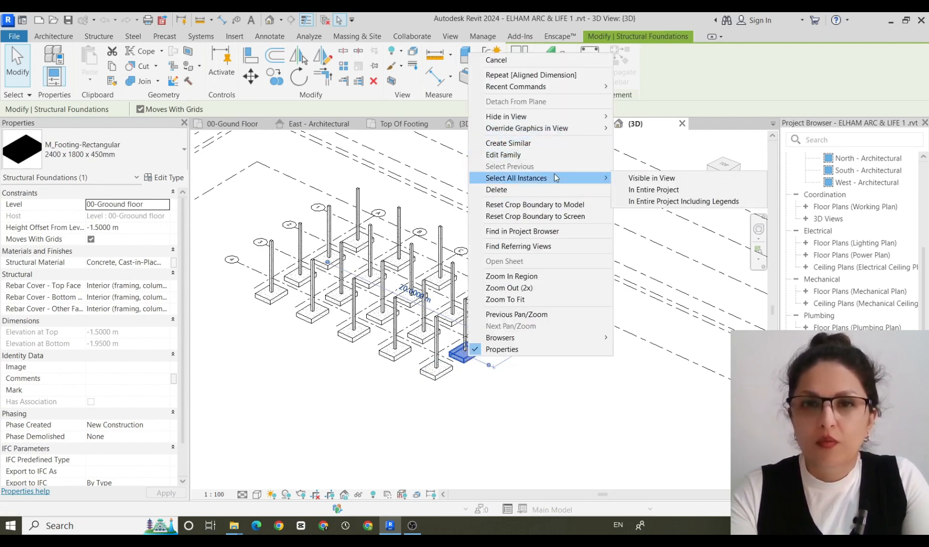
click(645, 178)
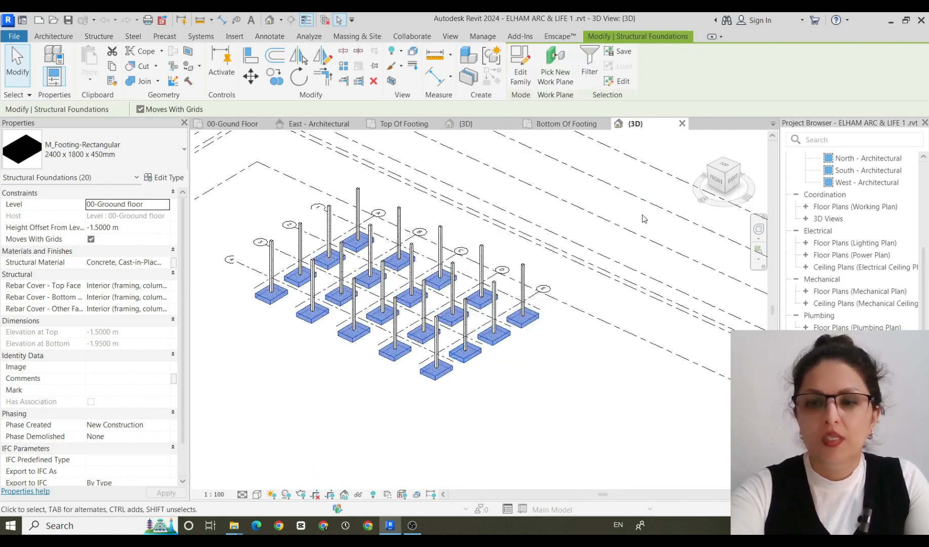
key(Delete)
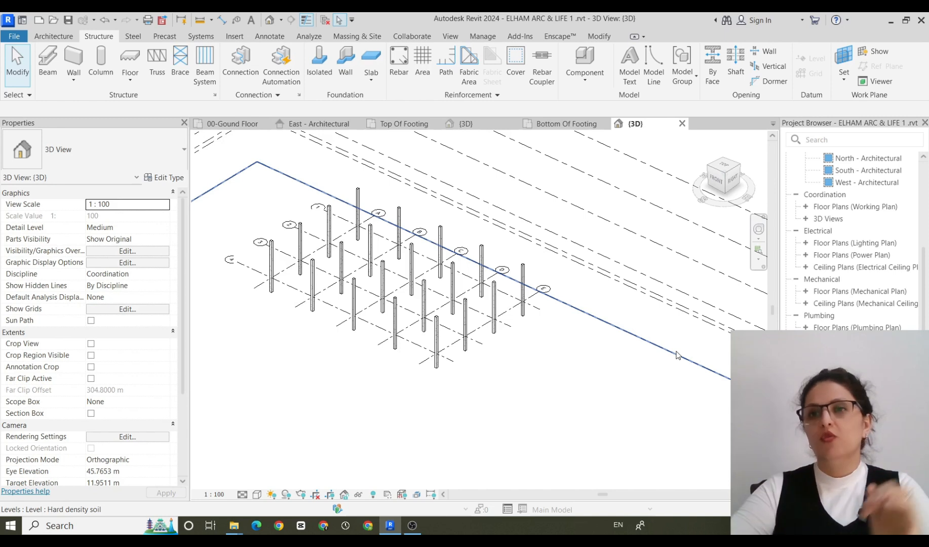
Examine the Top Of Footing and Bottom Of Footing level heads in the East - Architectural elevation.
scroll(905, 269, up, 5)
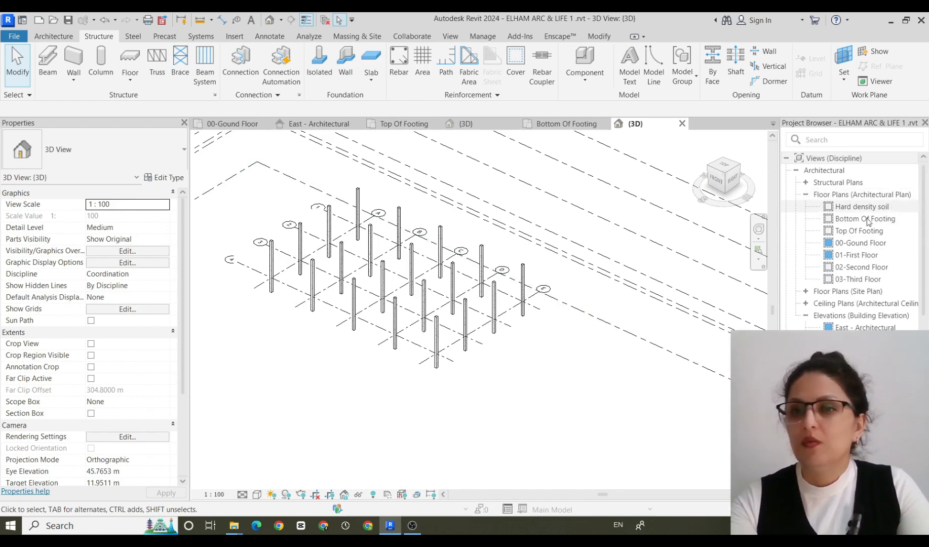
double_click(891, 328)
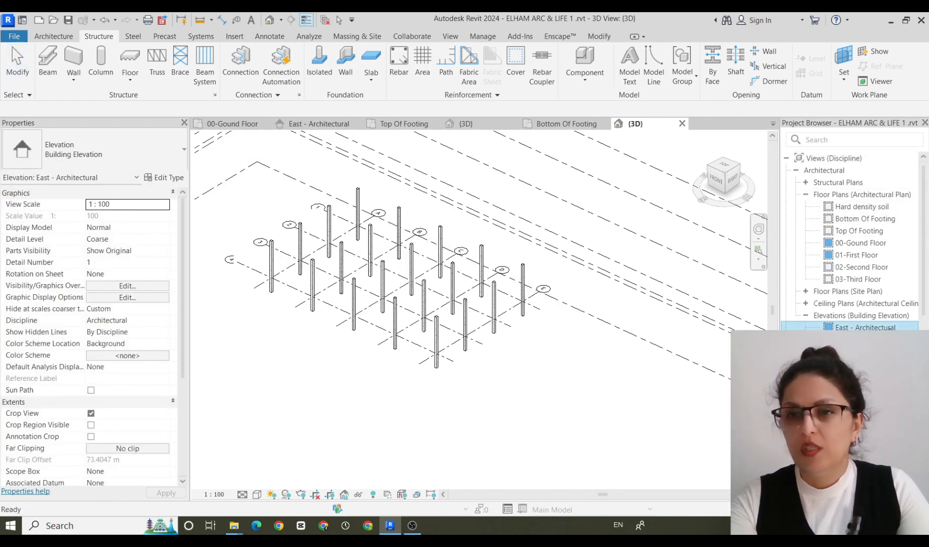
scroll(719, 432, up, 2)
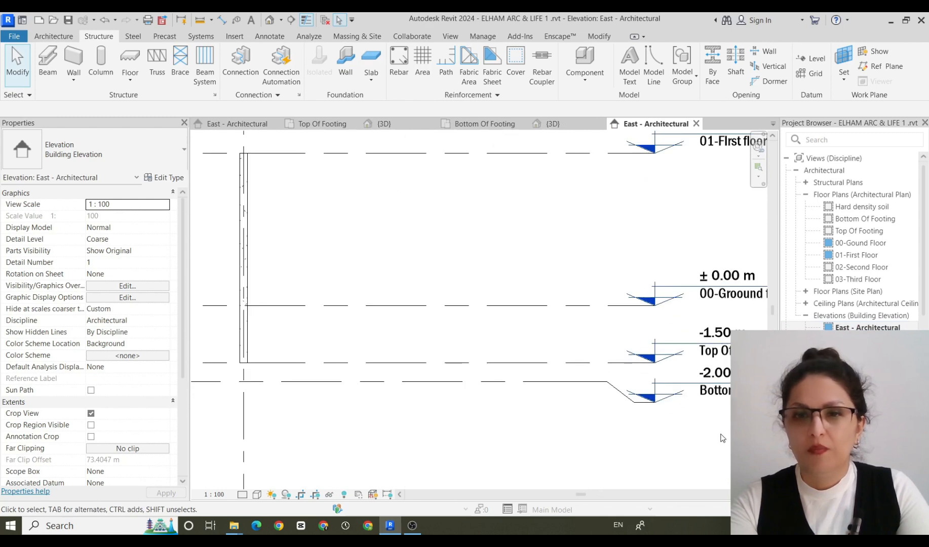
middle_drag(721, 437, 539, 363)
scroll(564, 362, up, 1)
scroll(573, 367, up, 1)
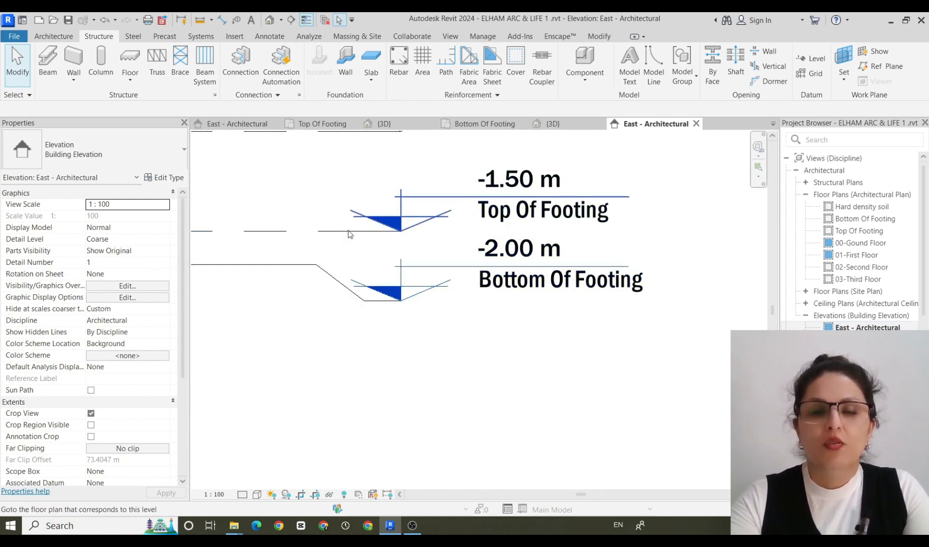
scroll(355, 227, up, 1)
scroll(355, 231, down, 3)
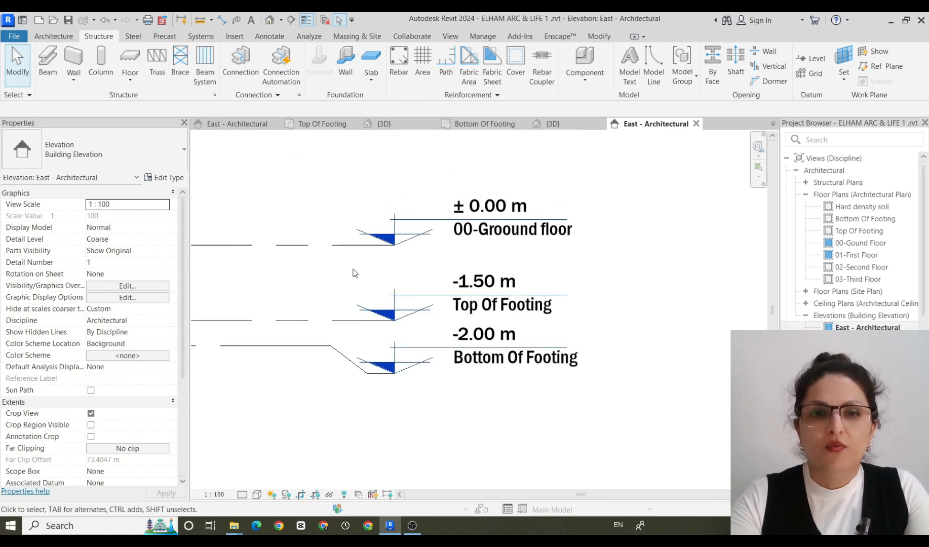
Try adding an elbow to the 00-Groound floor level line and raising its head above the line, and undo both changes.
click(348, 251)
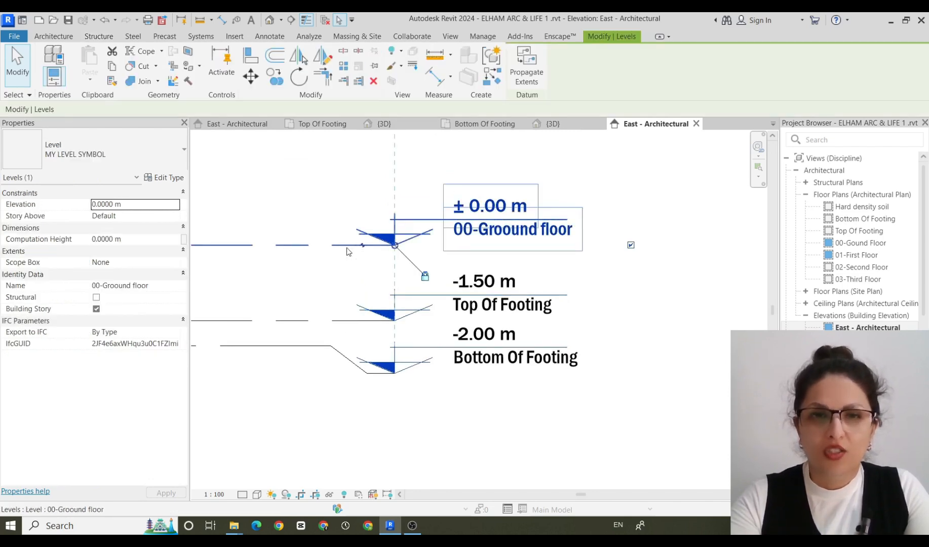
scroll(357, 245, up, 2)
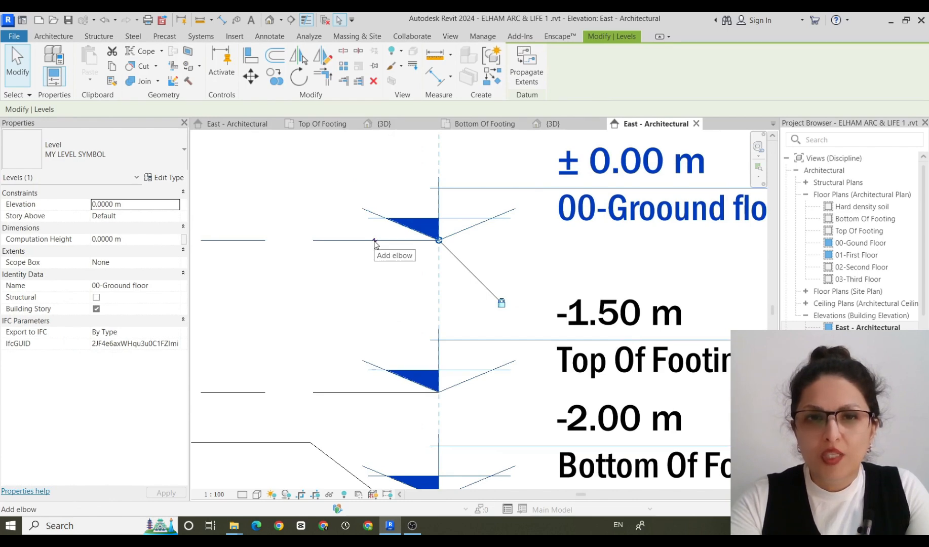
click(374, 242)
scroll(436, 243, down, 3)
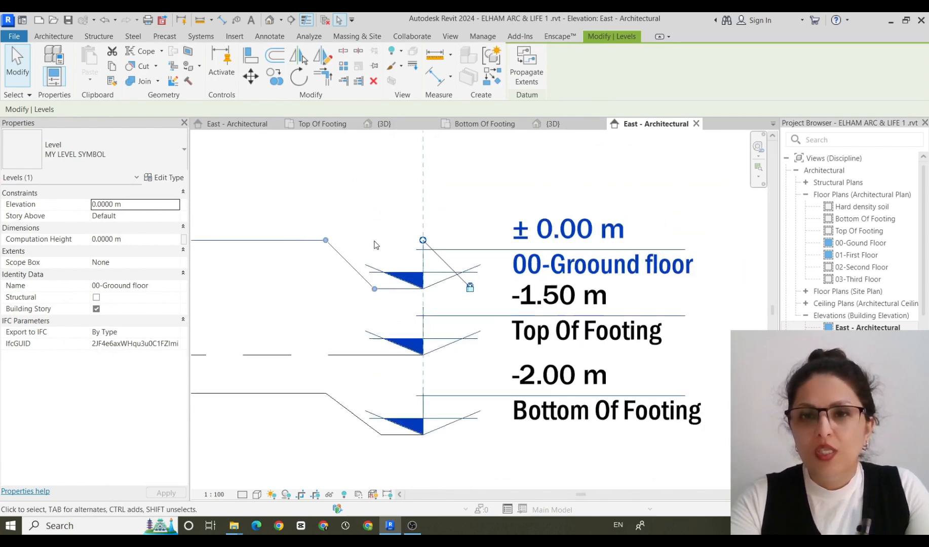
scroll(517, 272, down, 2)
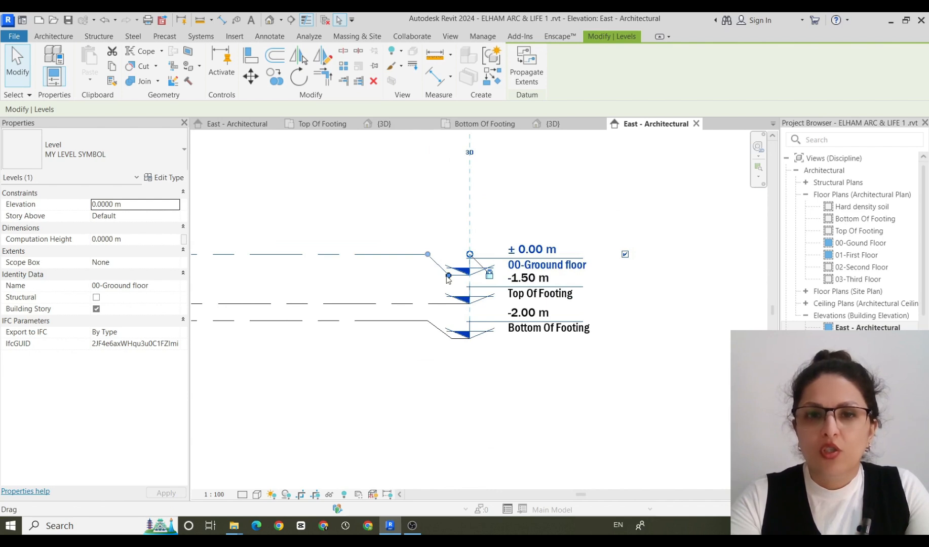
drag(448, 276, 452, 235)
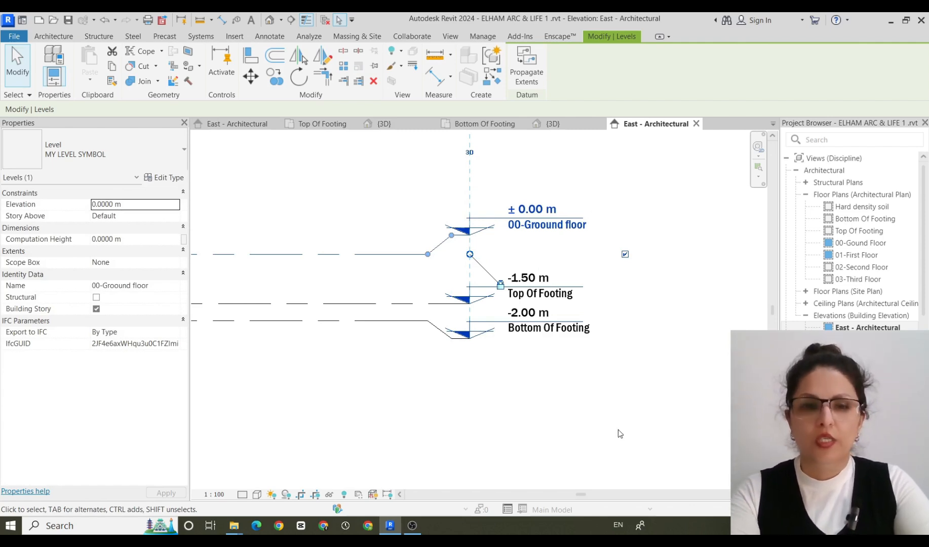
key(ctrl+z)
key(ctrl+z)
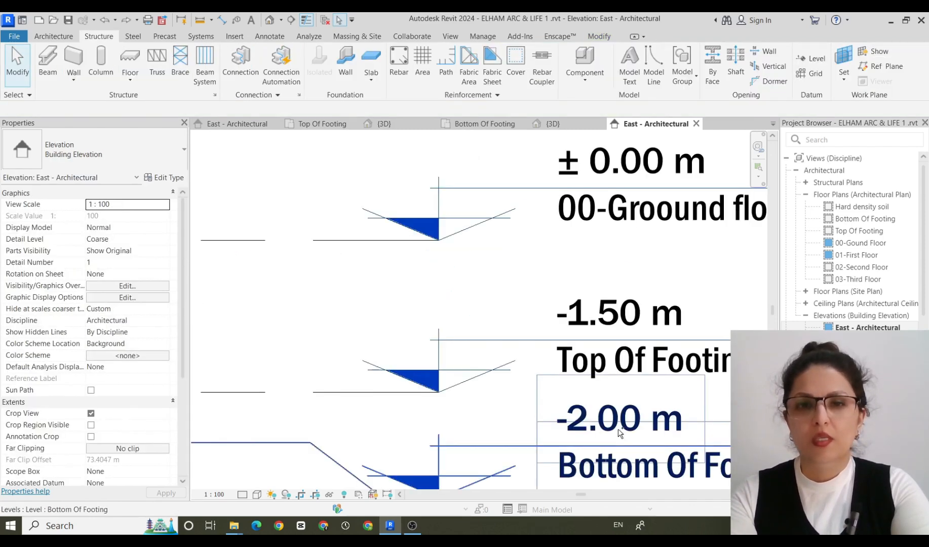
scroll(619, 431, down, 4)
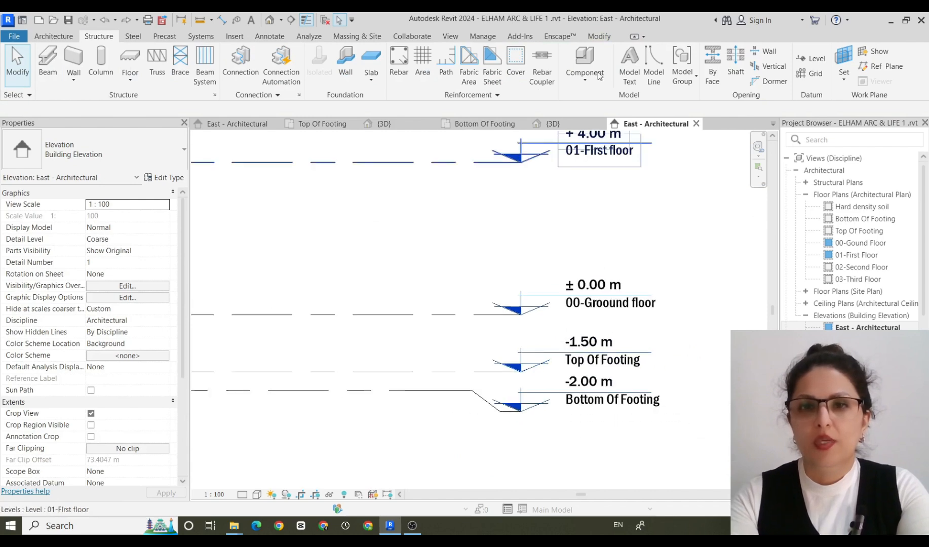
Show the column grid from the top in the 3D view and start placing isolated foundations.
click(557, 124)
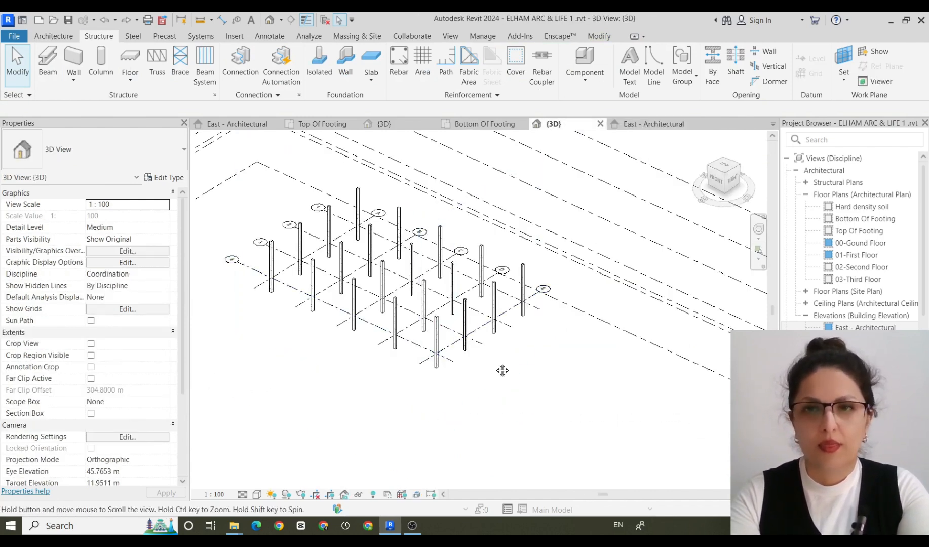
shift+middle_drag(500, 370, 482, 366)
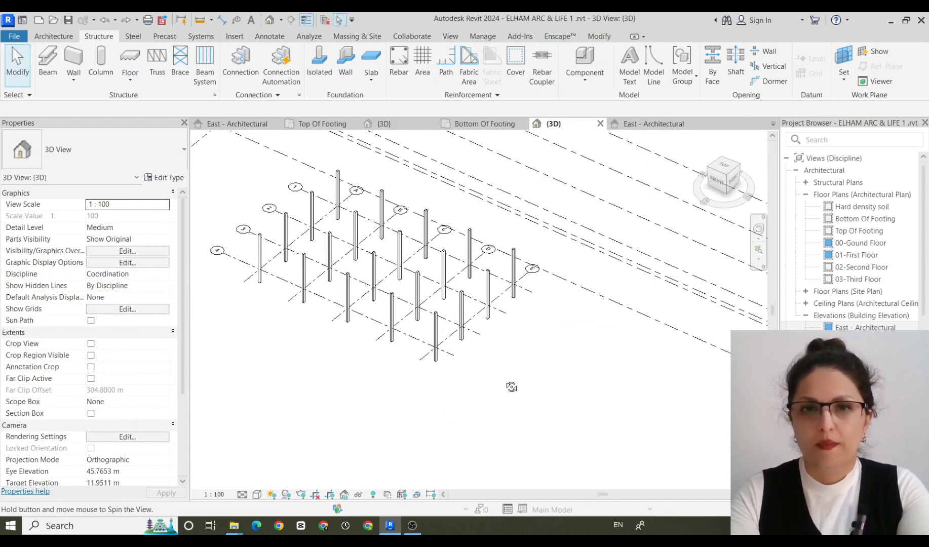
click(725, 168)
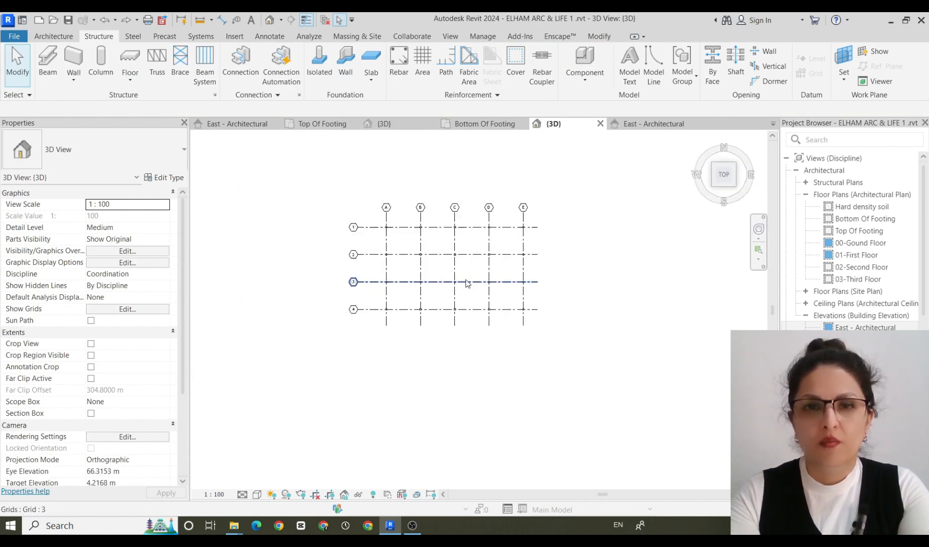
scroll(467, 283, up, 4)
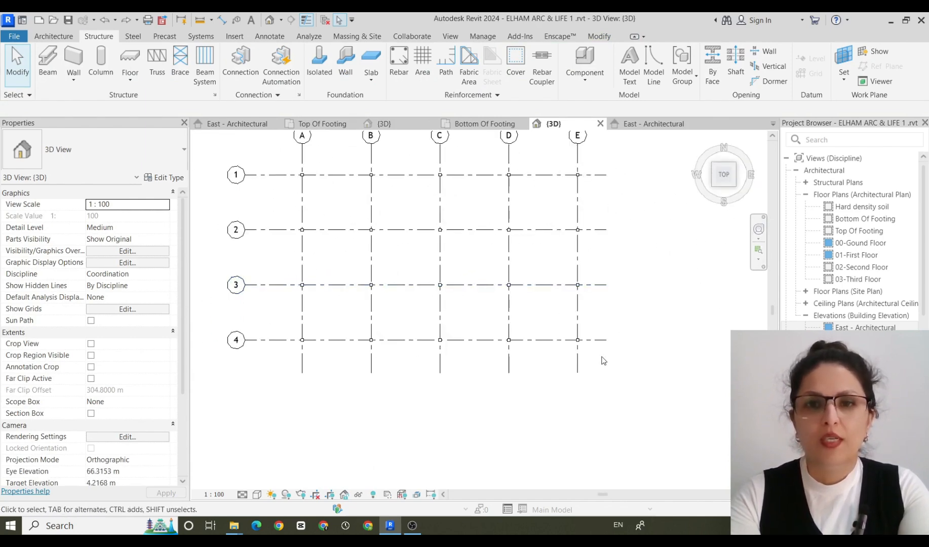
middle_drag(480, 253, 486, 311)
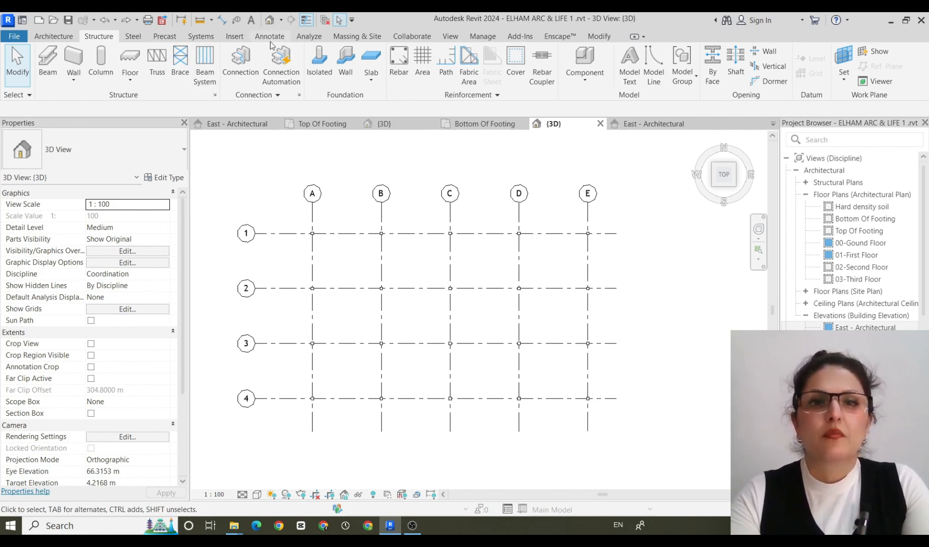
click(320, 56)
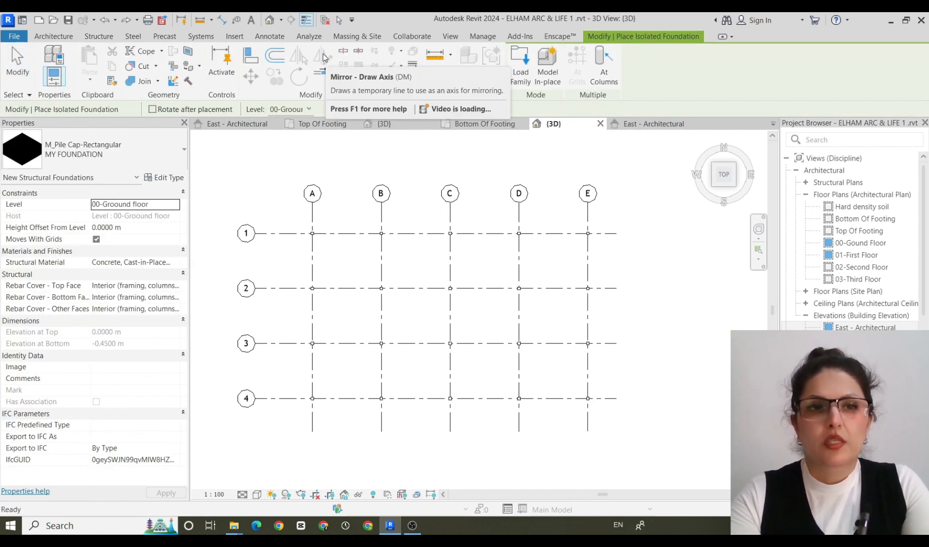
click(169, 176)
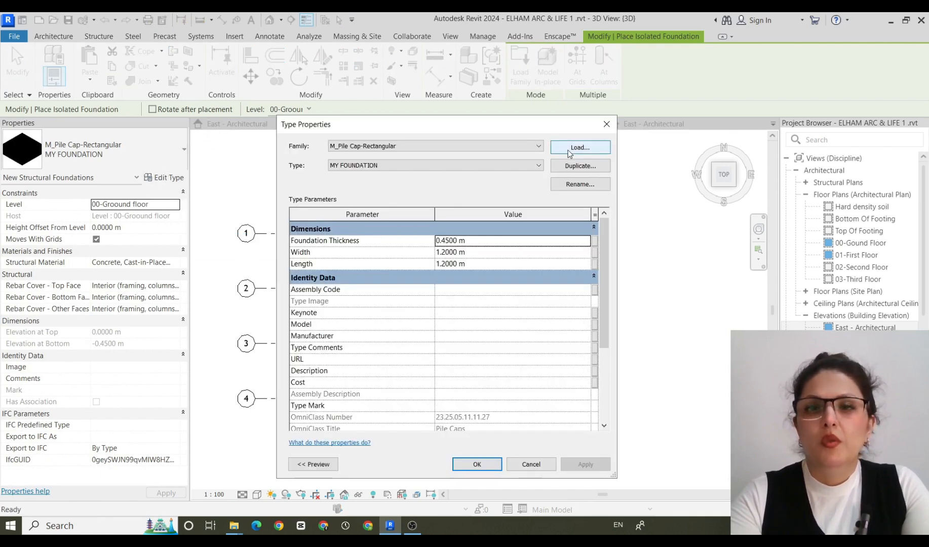
click(569, 151)
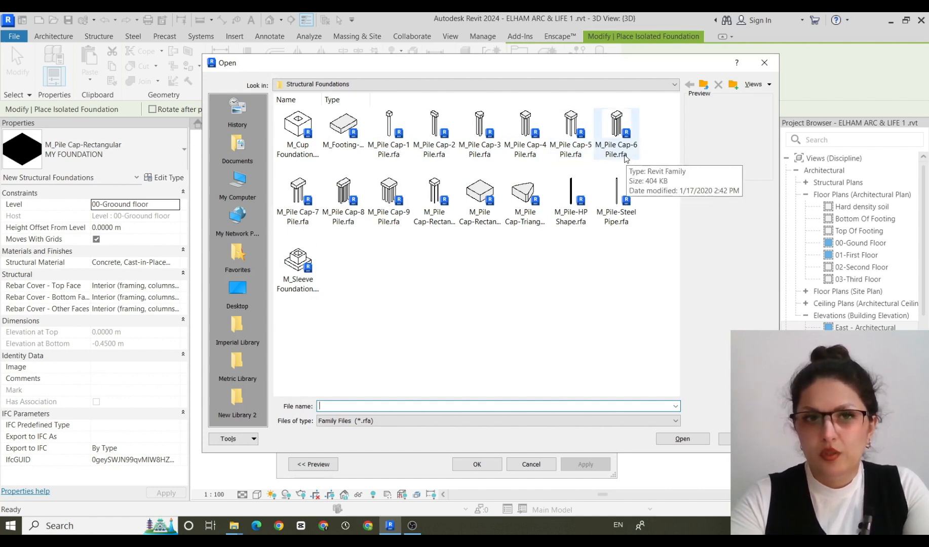
click(766, 63)
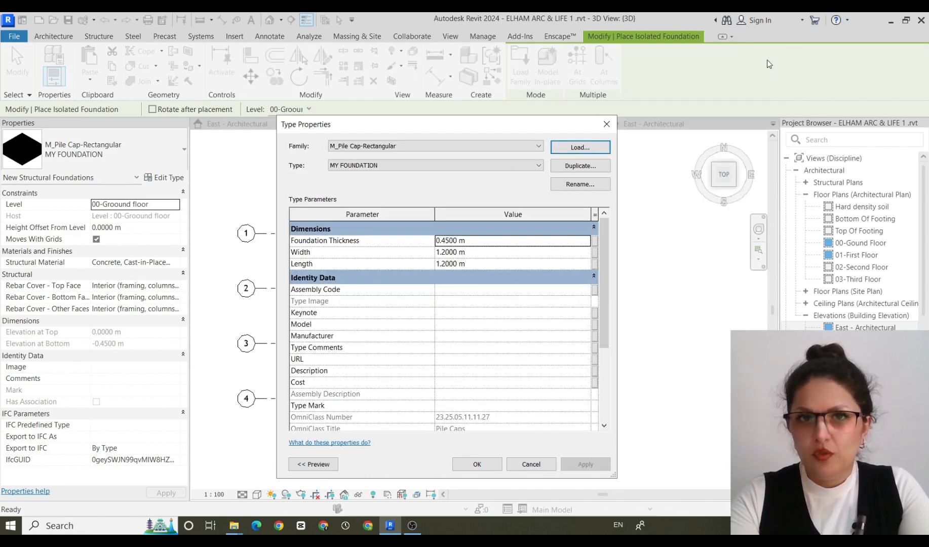
click(606, 124)
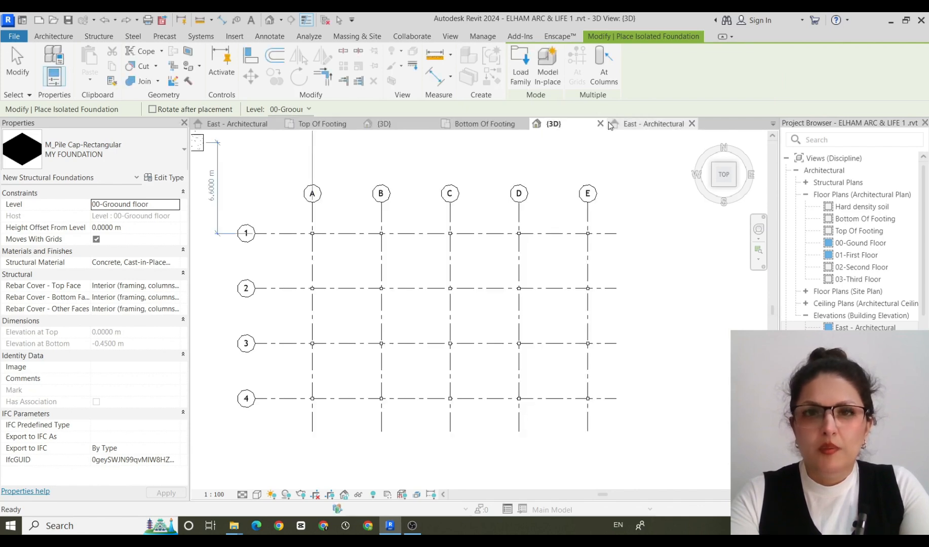
Load the M_Pile Cap-6 Pile family from the Structural Foundations library folder.
click(236, 38)
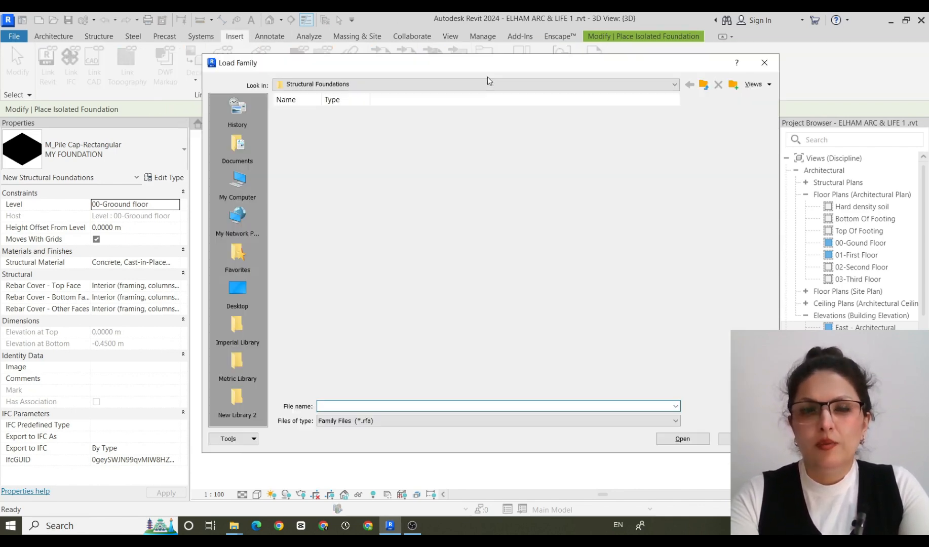
click(486, 75)
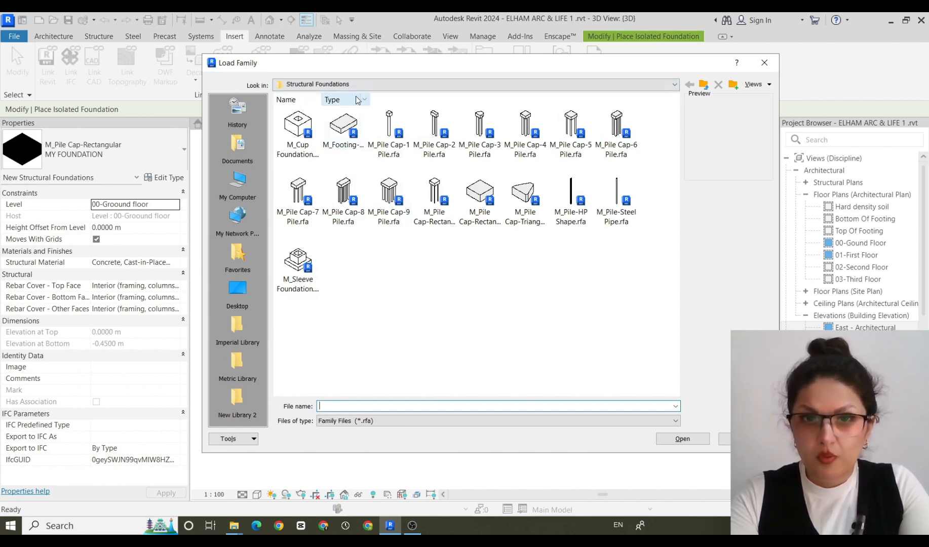
click(618, 126)
click(683, 439)
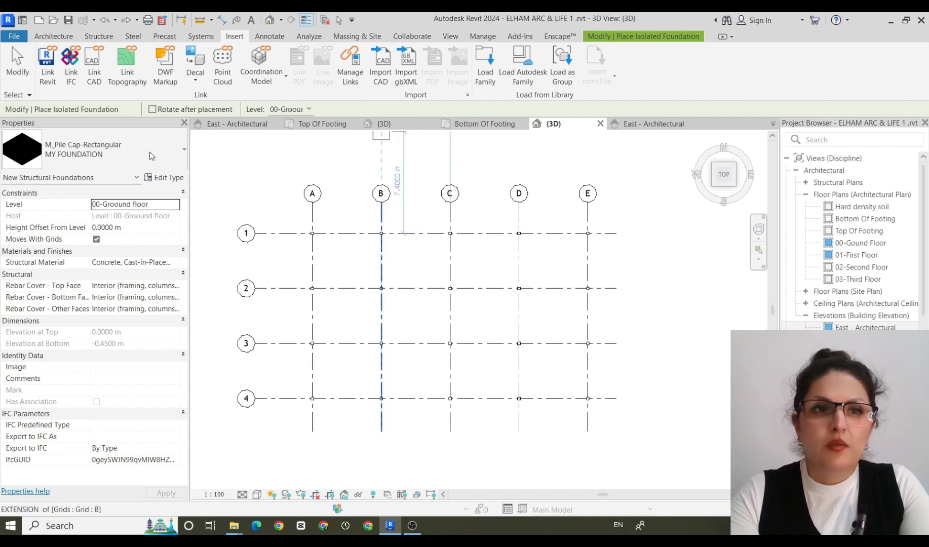
Choose the 2000*2000*900mm type of M_Pile Cap-6 Pile for placement and review its type properties without duplicating it.
click(183, 152)
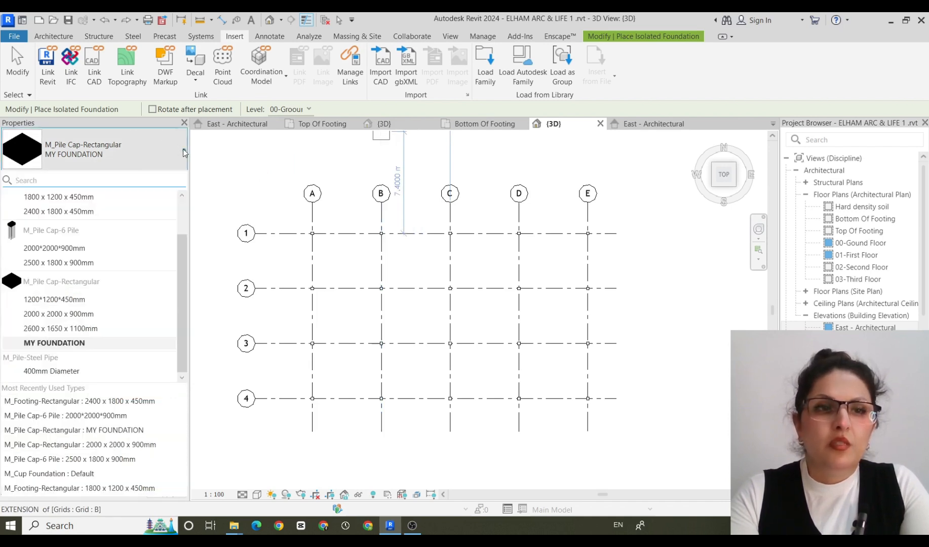
click(34, 248)
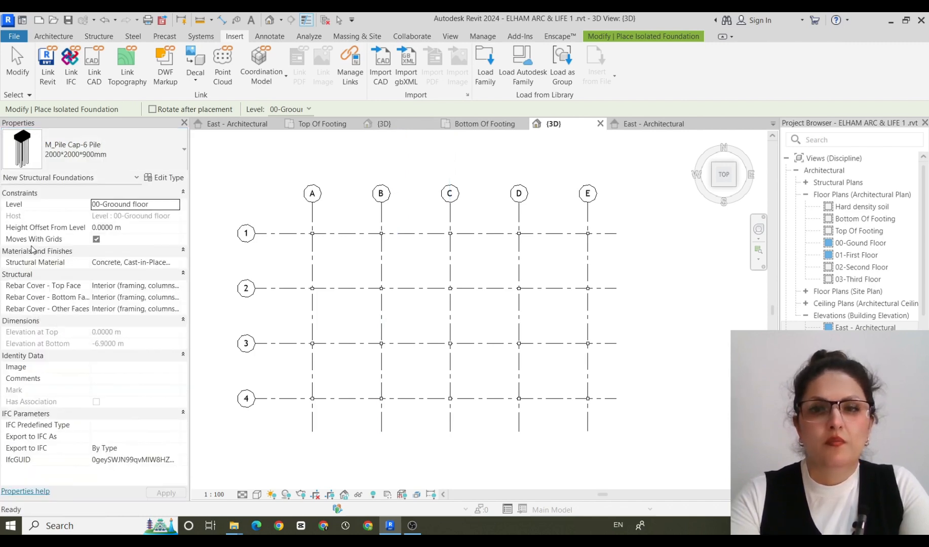
click(166, 178)
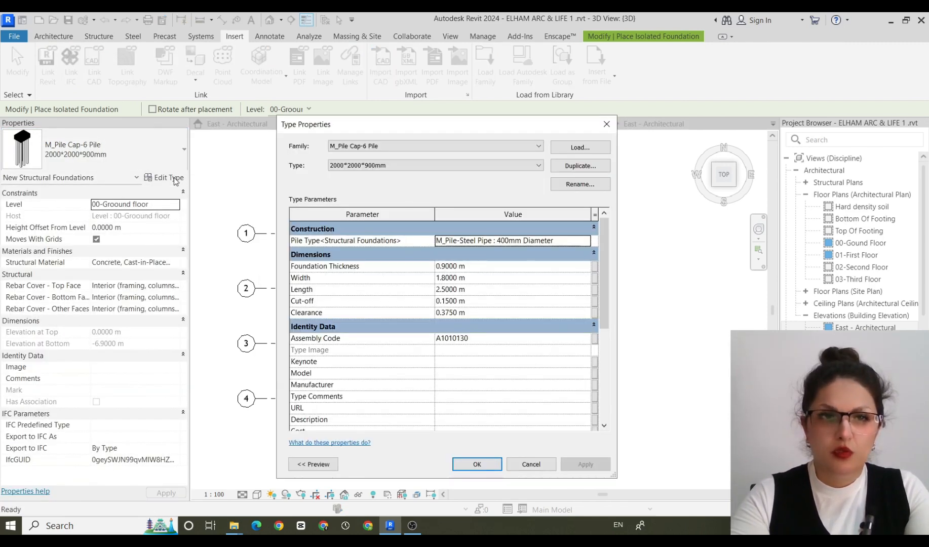
click(576, 167)
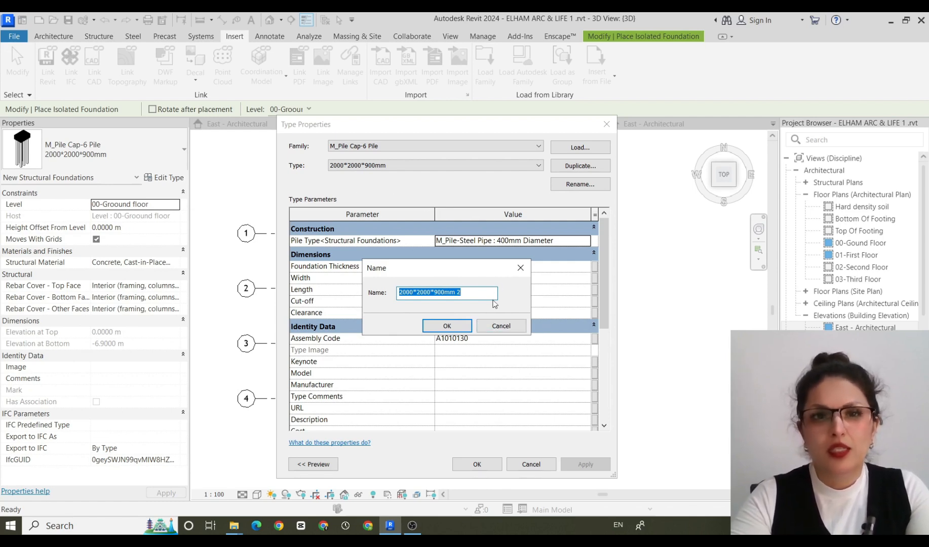
click(498, 330)
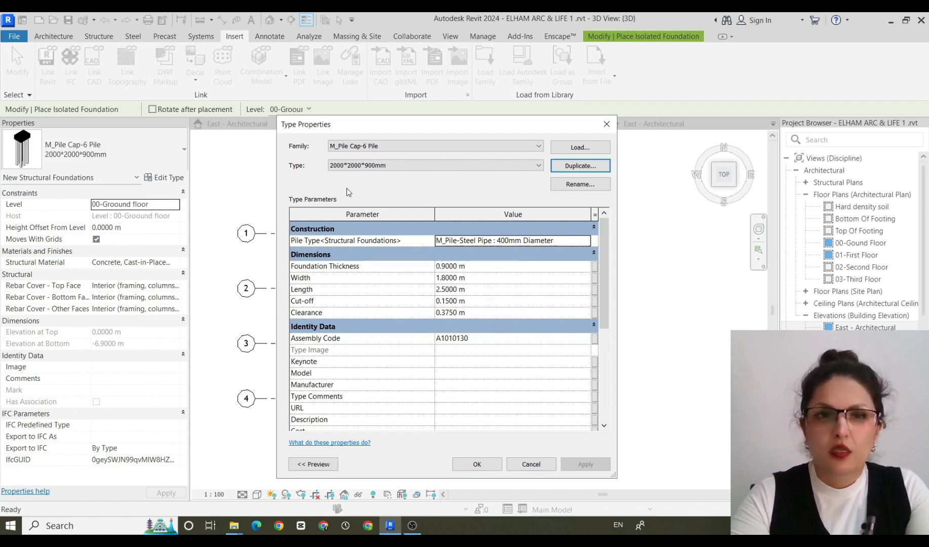
click(490, 465)
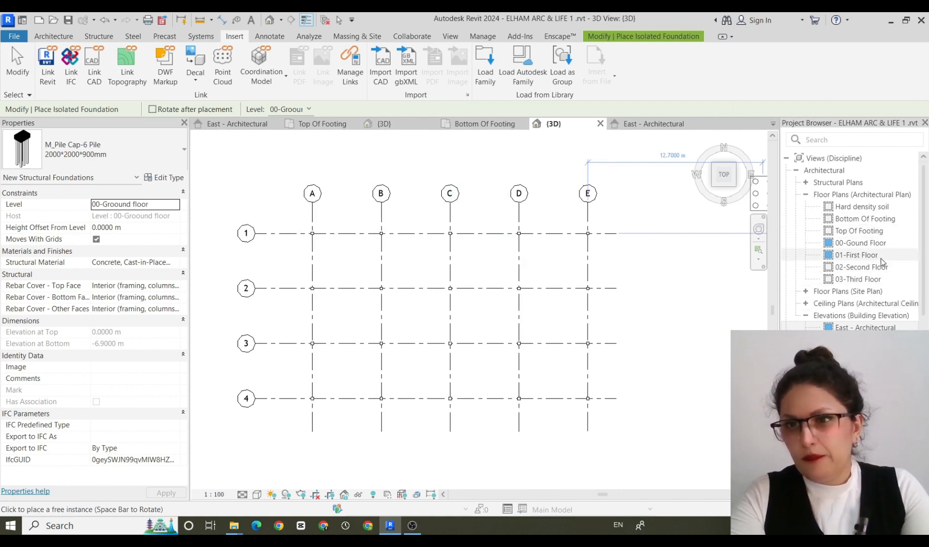
Place the six-pile cap foundations at all structural columns of the grid in the Top Of Footing floor plan.
double_click(880, 232)
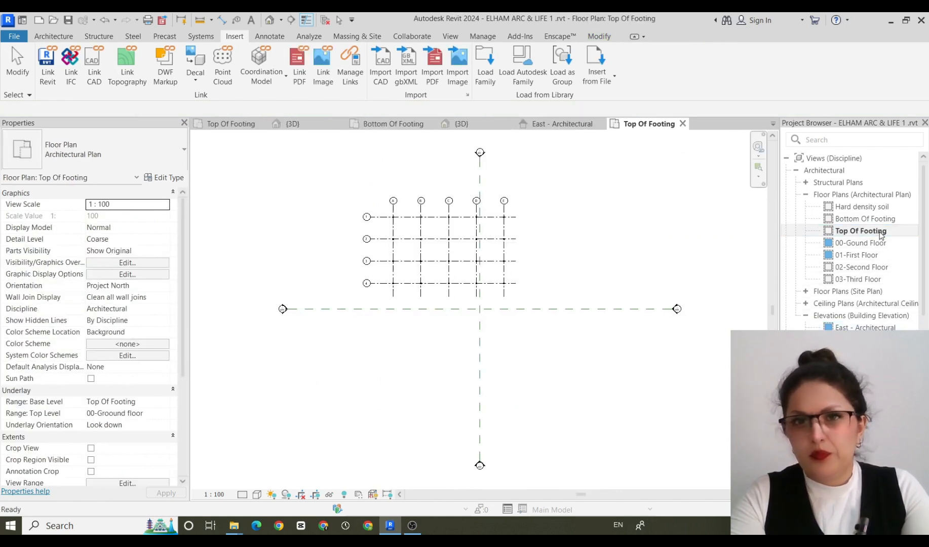
scroll(646, 208, up, 3)
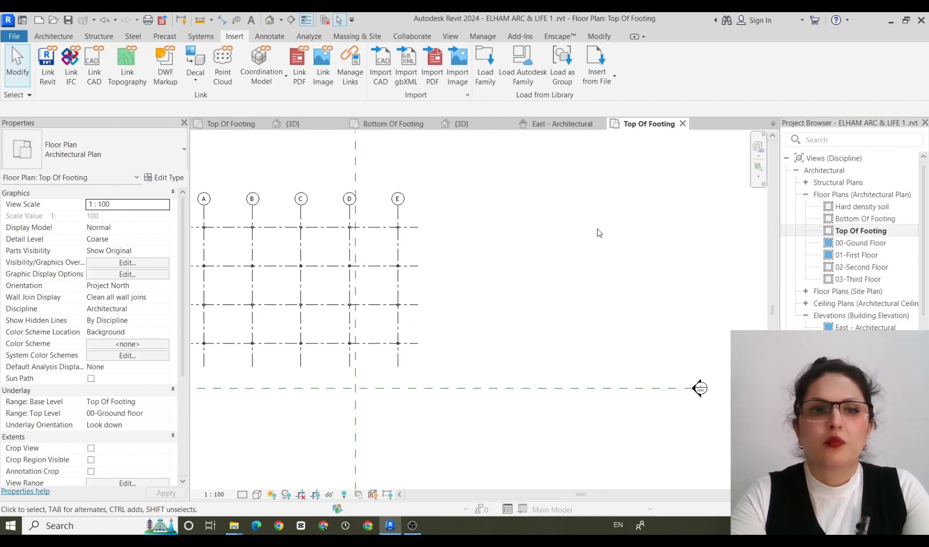
middle_drag(600, 234, 753, 253)
scroll(736, 259, up, 1)
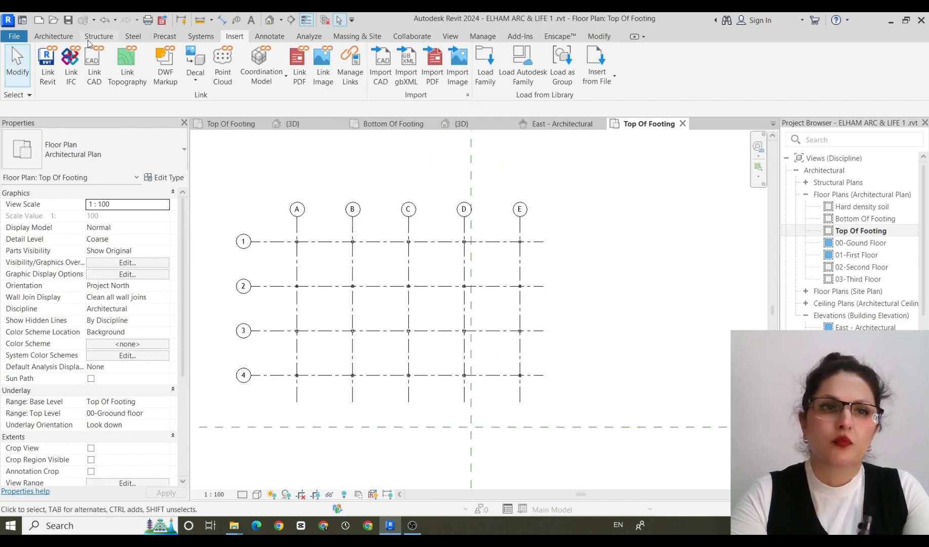
click(104, 36)
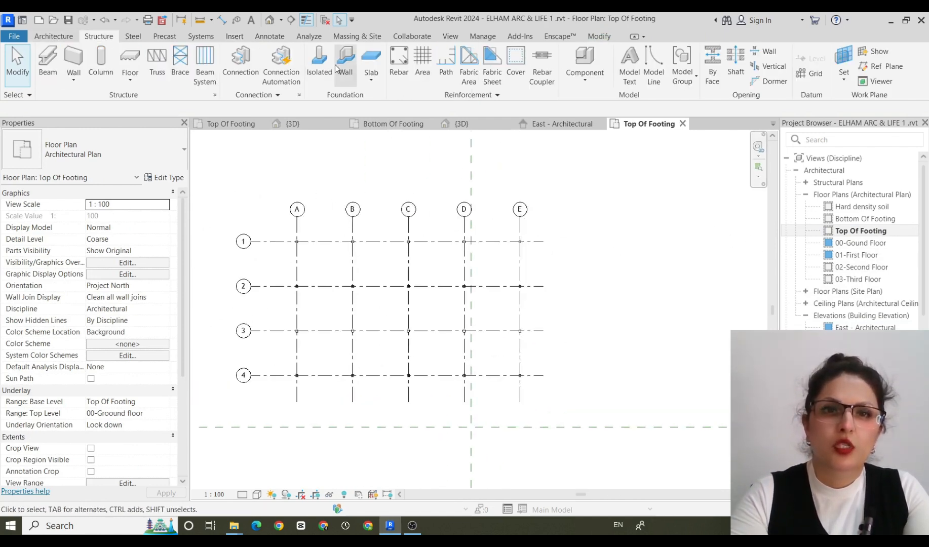
click(319, 63)
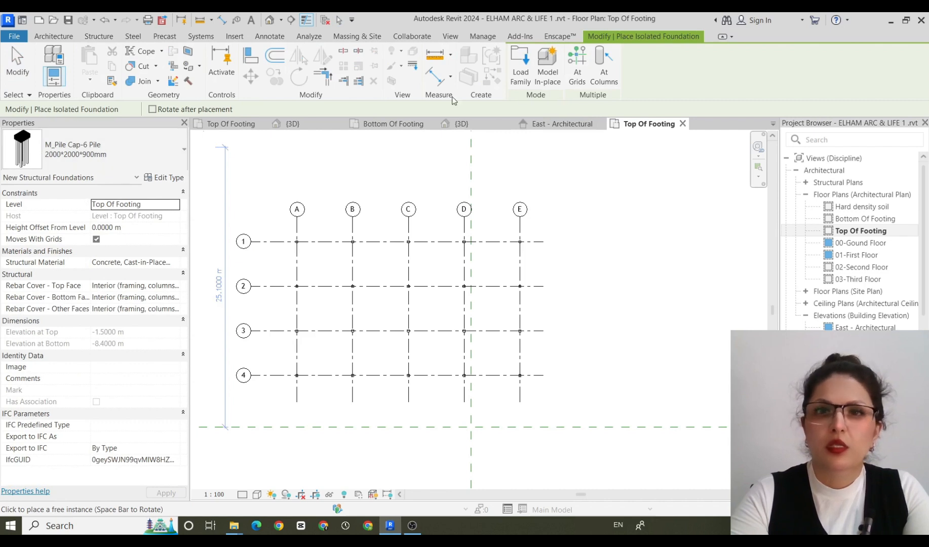
click(604, 63)
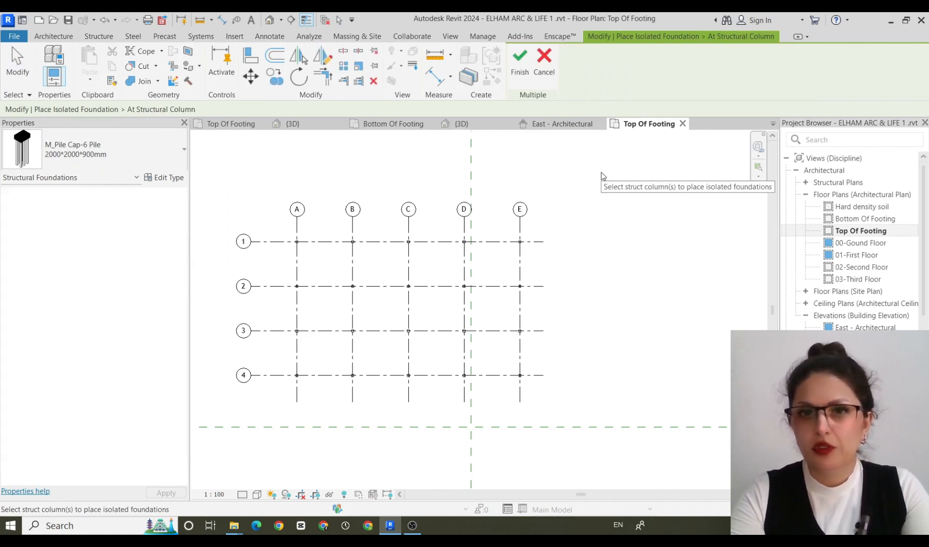
drag(602, 172, 256, 401)
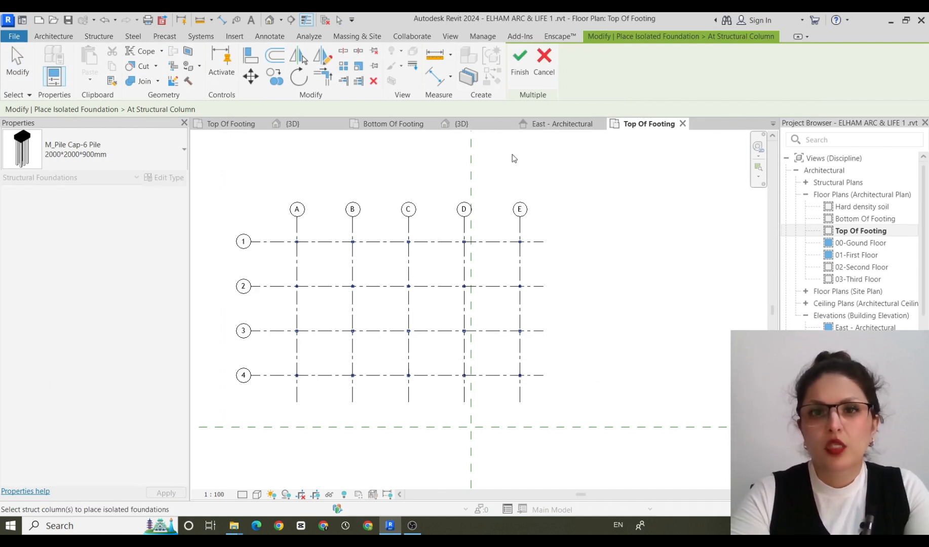
click(521, 60)
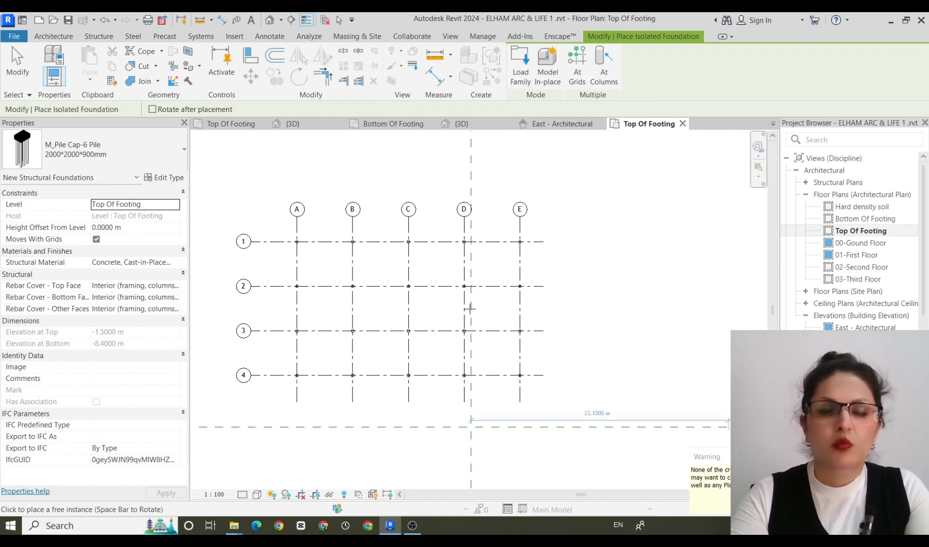
Inspect the placed pile caps and their piles in the default 3D view, from above and from the side.
click(269, 20)
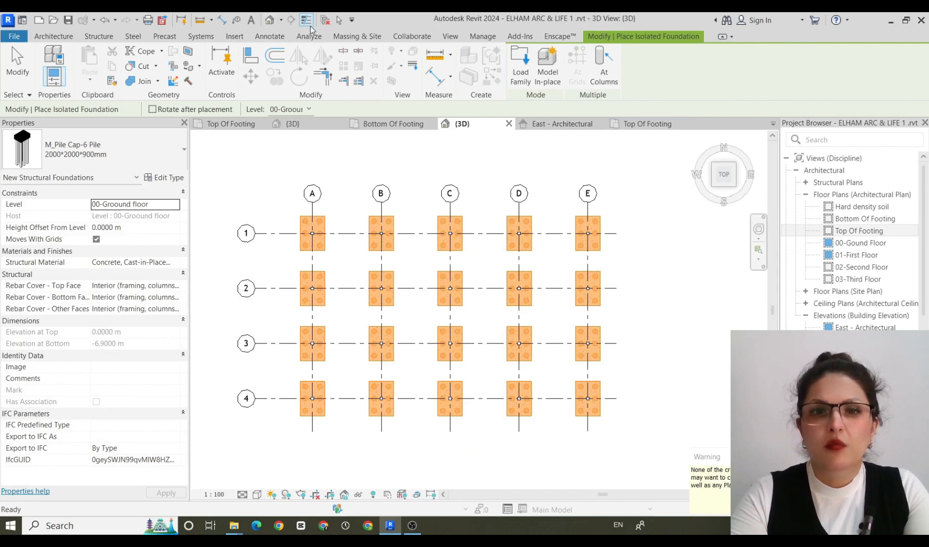
key(Escape)
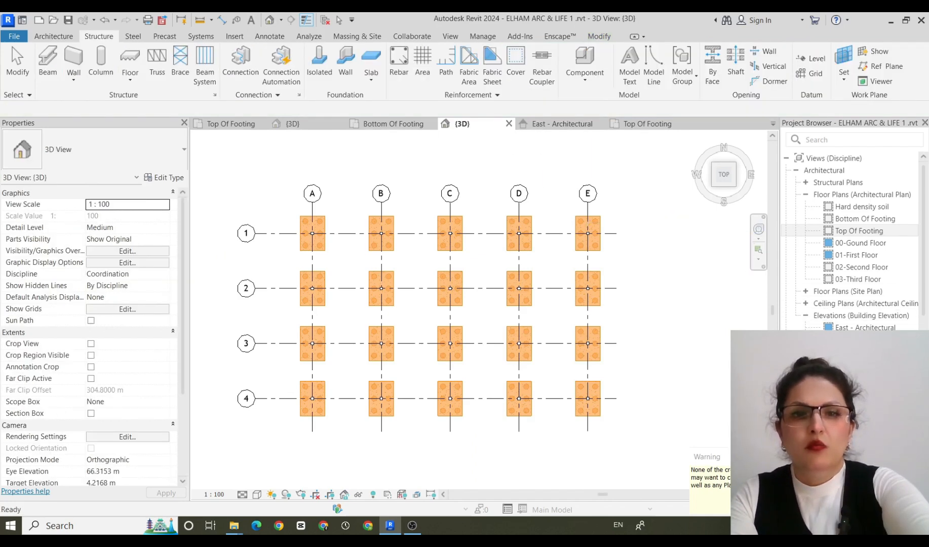
scroll(645, 403, up, 1)
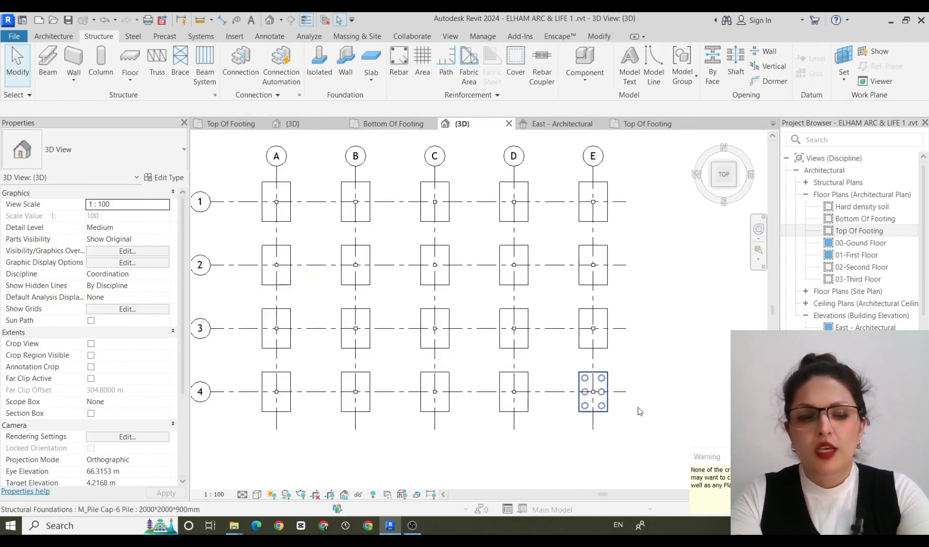
middle_drag(646, 403, 661, 403)
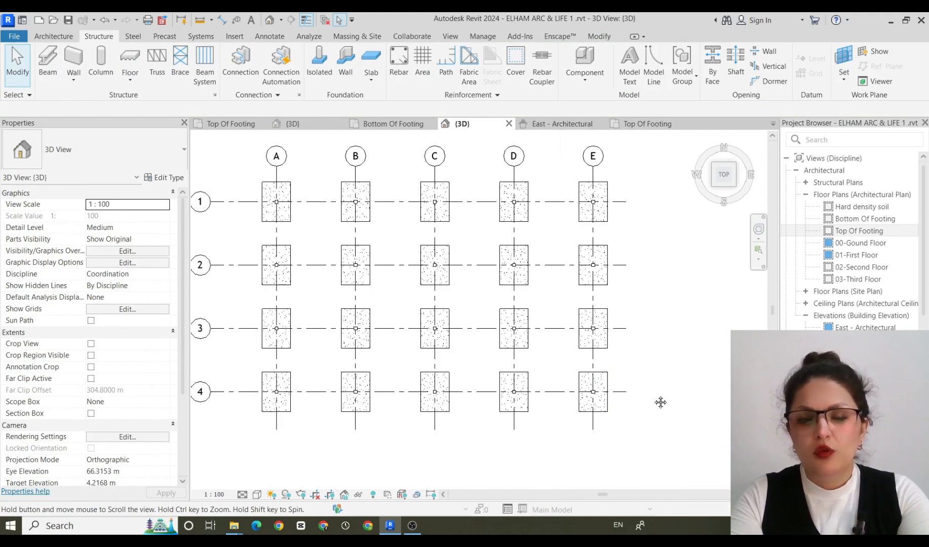
key(shift)
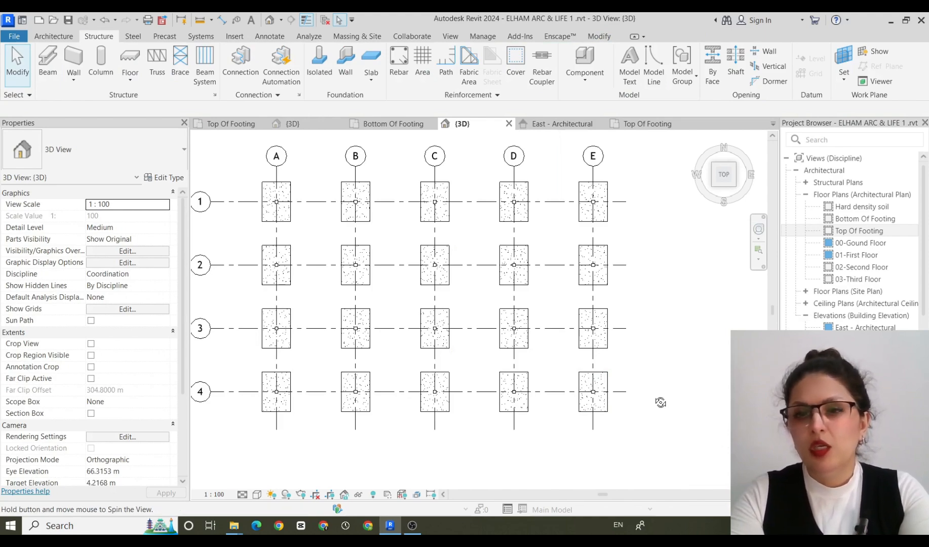
shift+middle_drag(659, 400, 510, 276)
middle_drag(603, 389, 506, 242)
Set the 3D view's visual style to Textures after trying Consistent Colors, and view the pile caps from the back.
click(257, 495)
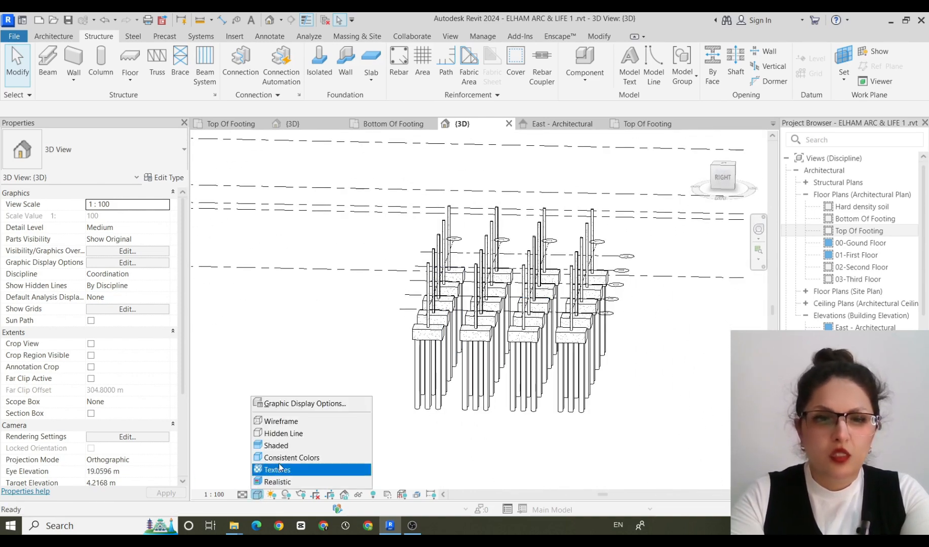
click(328, 459)
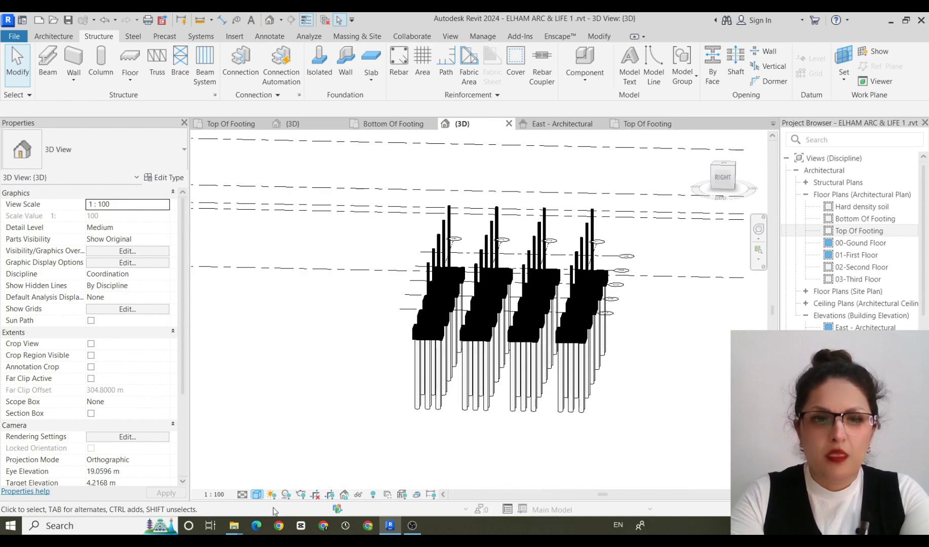
click(257, 495)
click(319, 446)
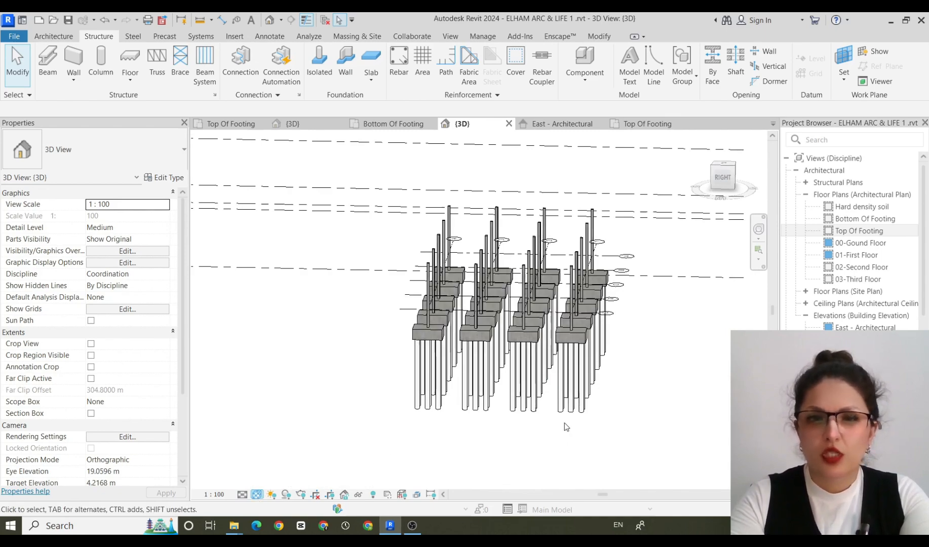
shift+middle_drag(566, 427, 405, 393)
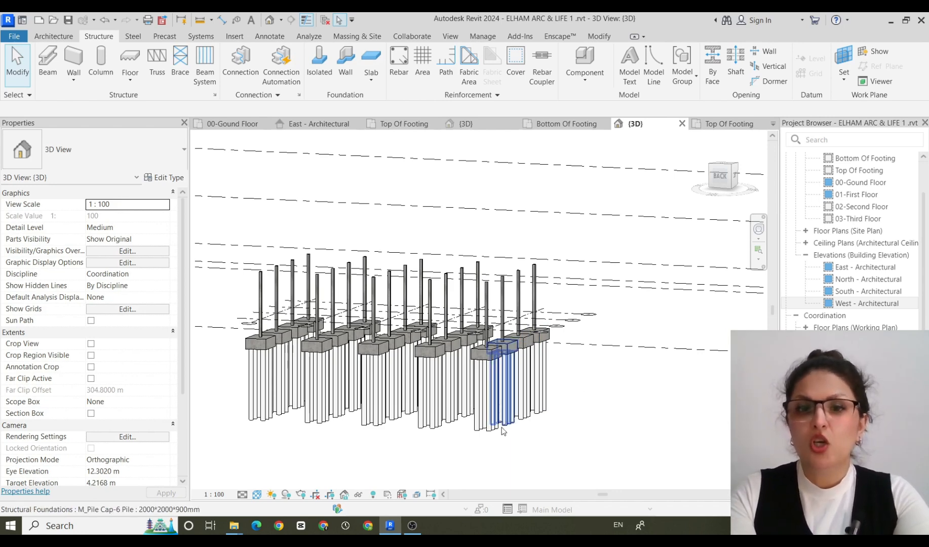
Examine the pile depth against the footing and hard density soil levels in the West - Architectural elevation.
double_click(871, 304)
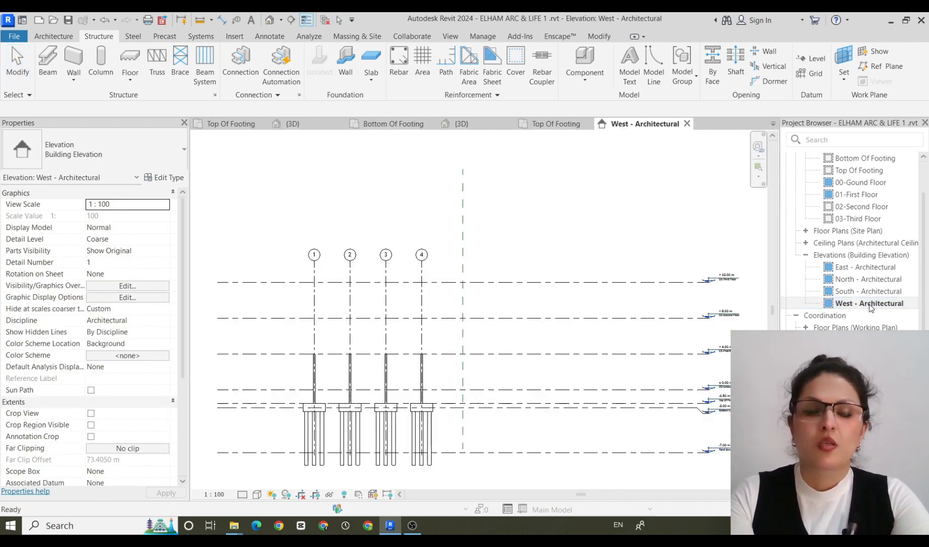
scroll(422, 467, up, 2)
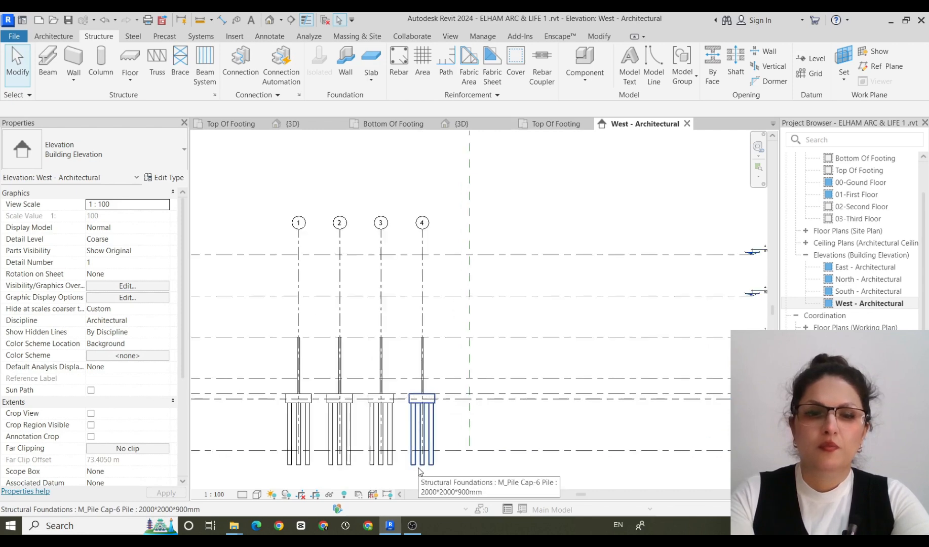
scroll(522, 455, down, 2)
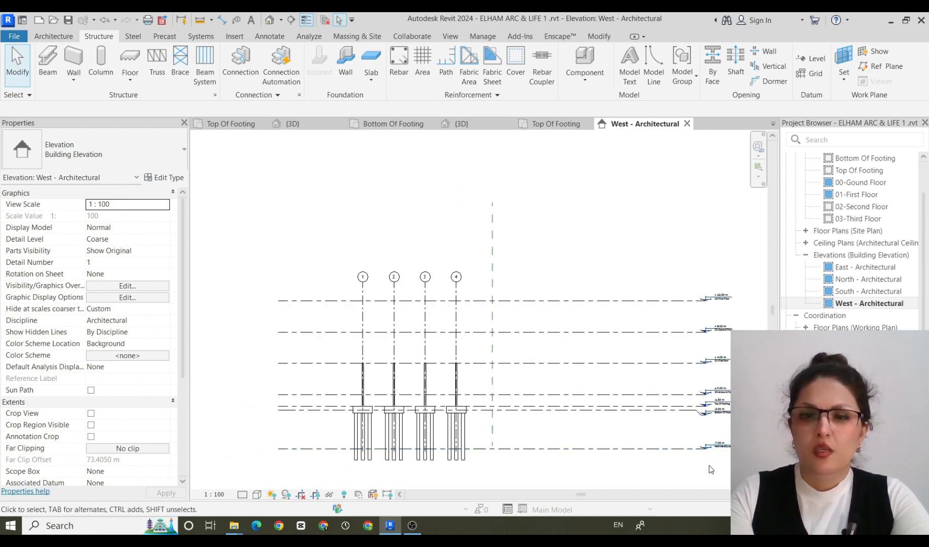
scroll(722, 459, up, 4)
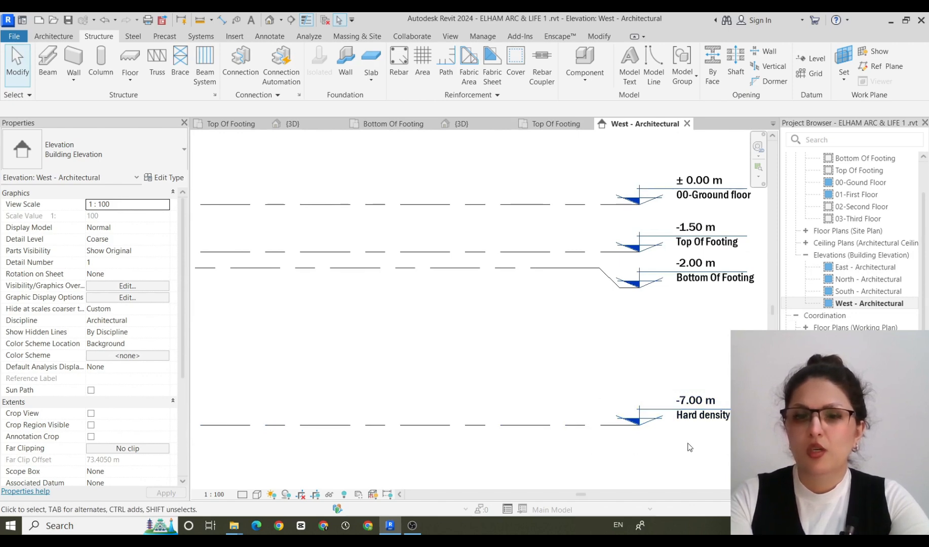
scroll(696, 430, down, 5)
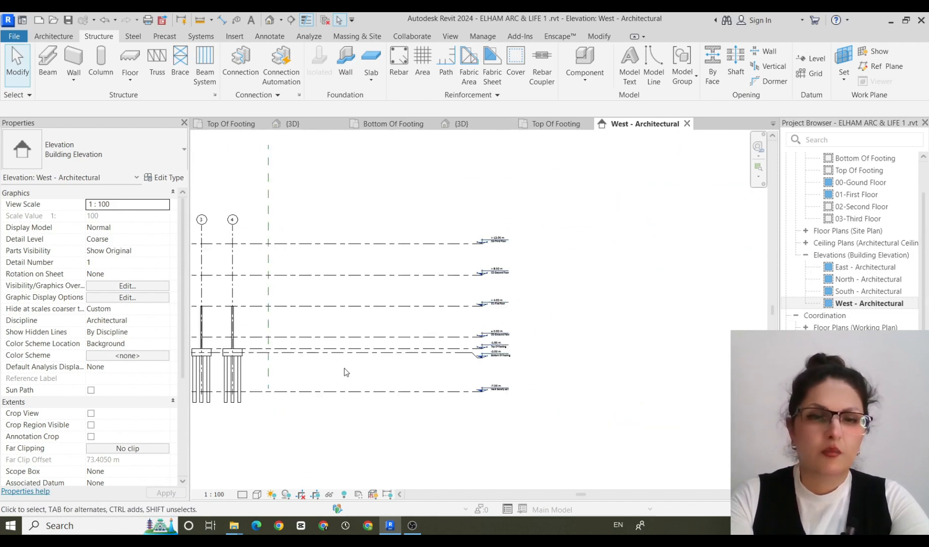
scroll(566, 317, up, 5)
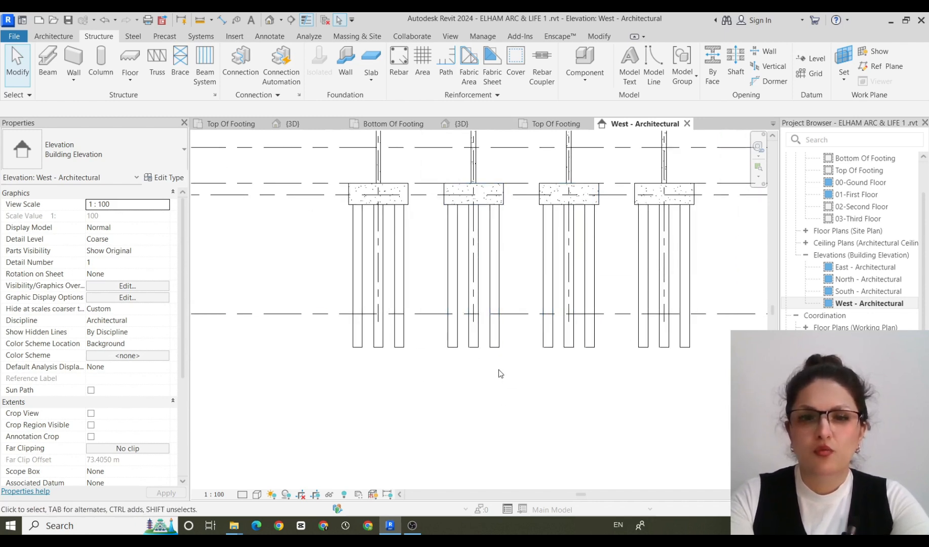
Set the West - Architectural elevation's visual style to Textures and view all the pile foundations.
click(258, 495)
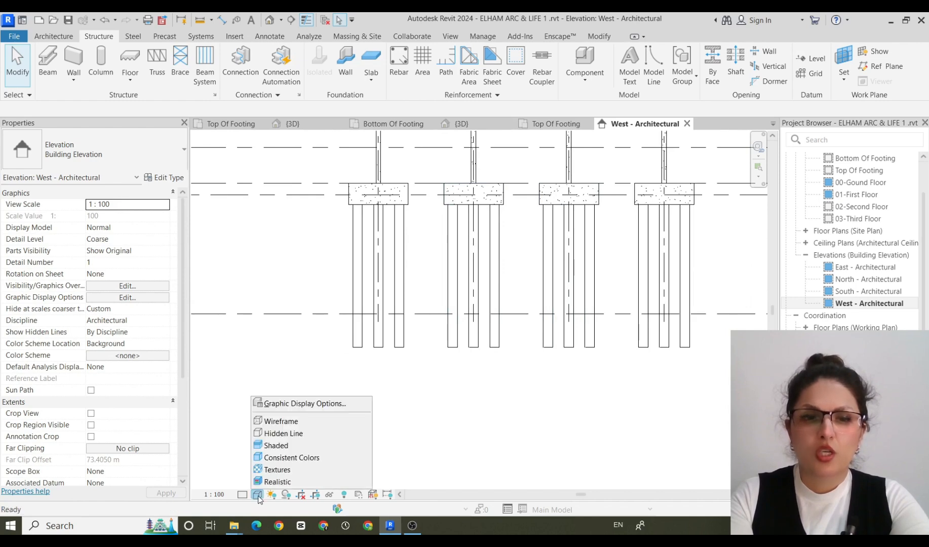
click(277, 470)
scroll(494, 460, down, 4)
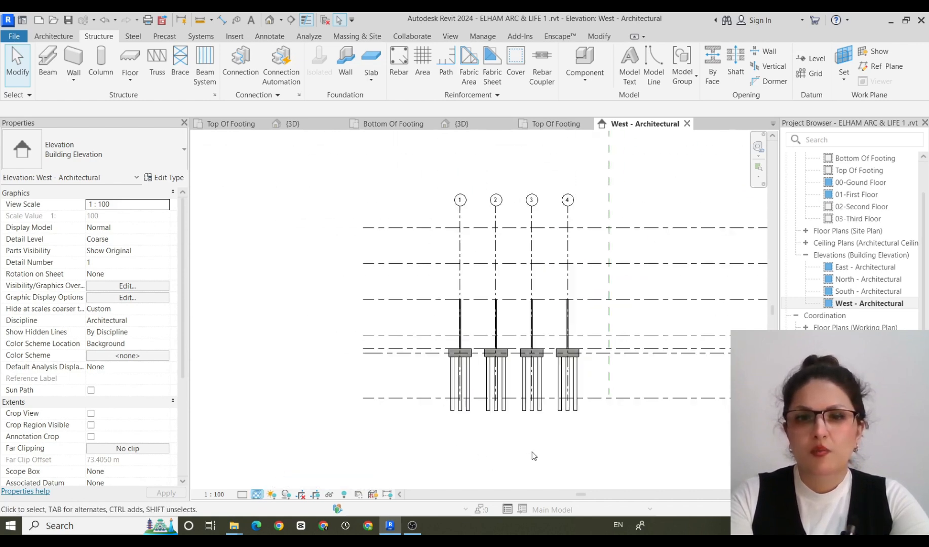
middle_drag(531, 454, 439, 466)
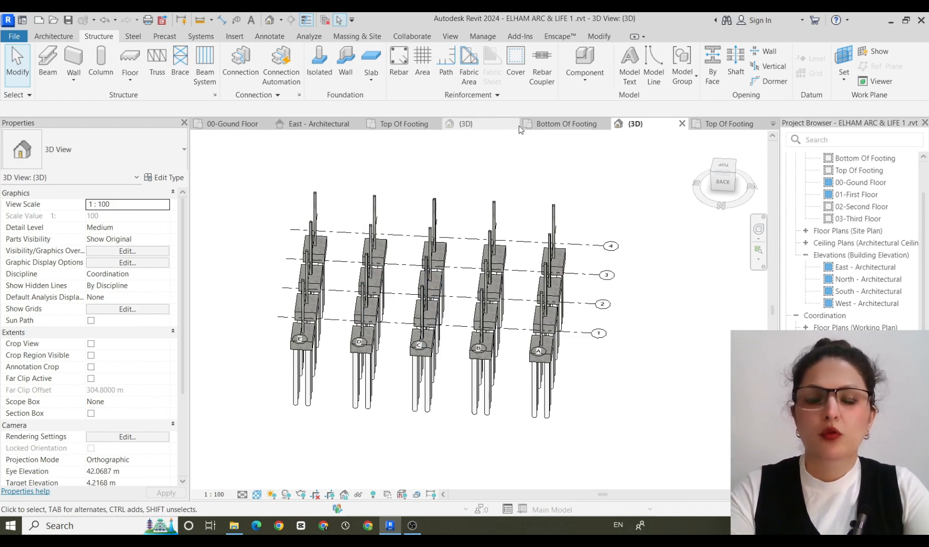
In the other project's 3D view, select all 1.2*1.4*.45 rectangular footings in the entire project and delete them.
click(485, 122)
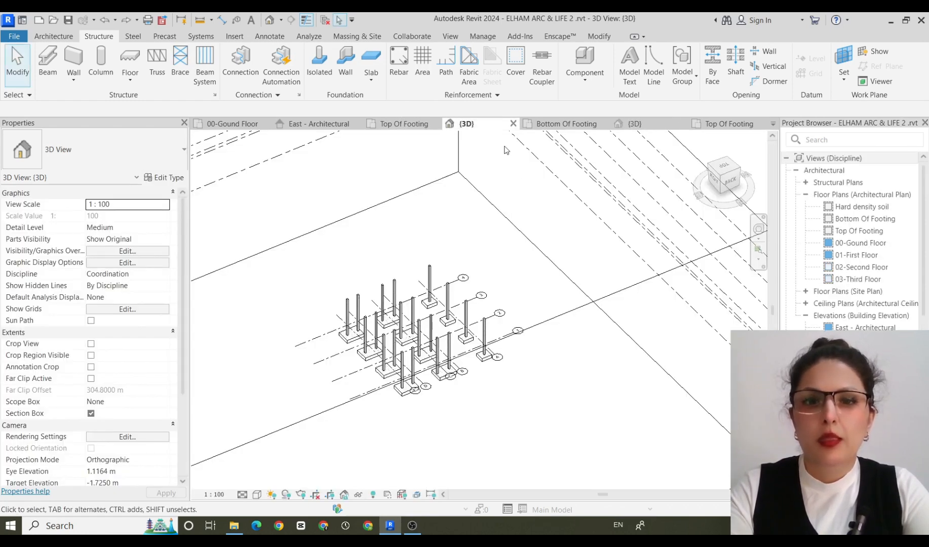
click(485, 359)
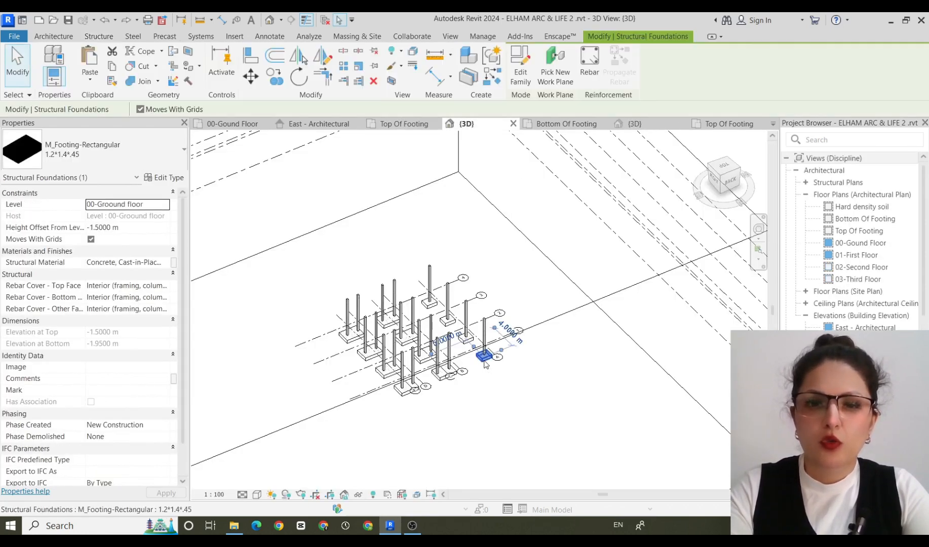
right_click(485, 363)
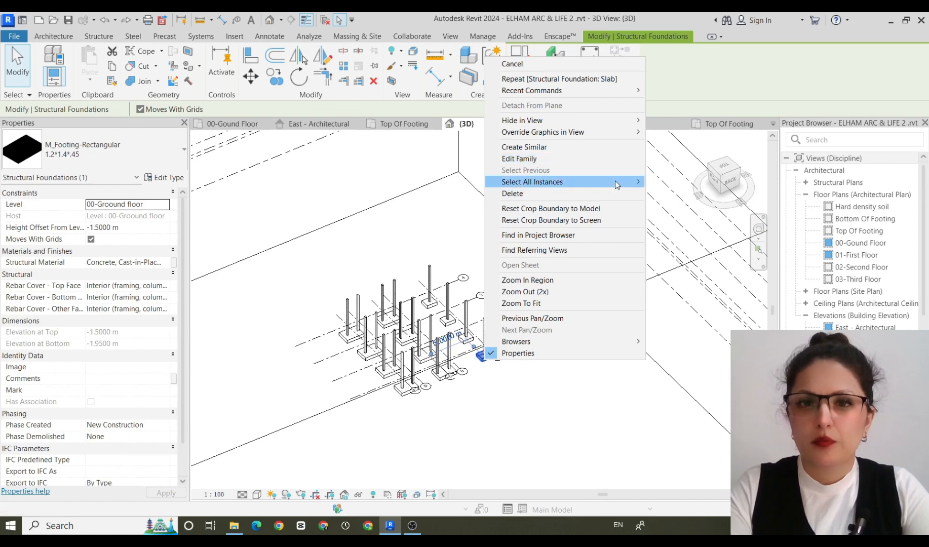
mouse_move(619, 183)
click(682, 182)
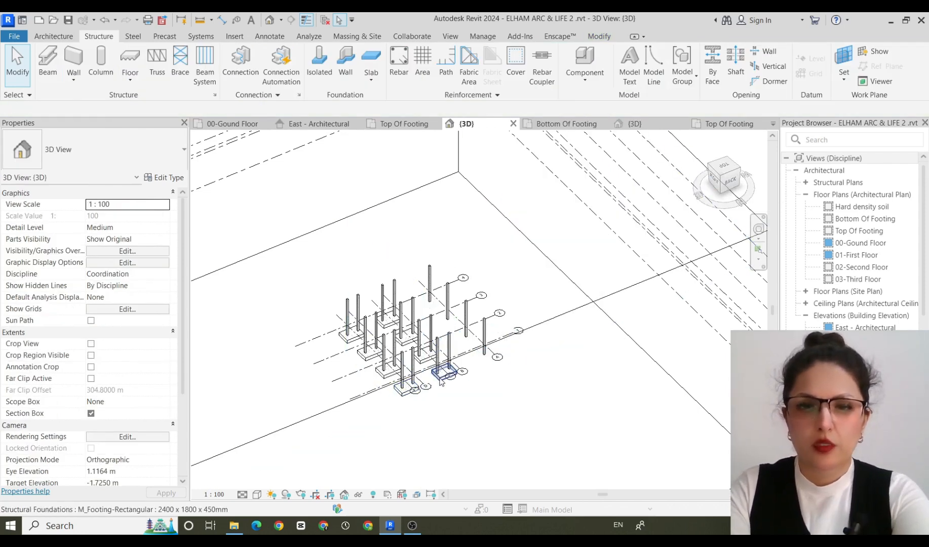
Select all 2400 x 1800 x 450mm rectangular footings in the entire project and delete them.
right_click(440, 379)
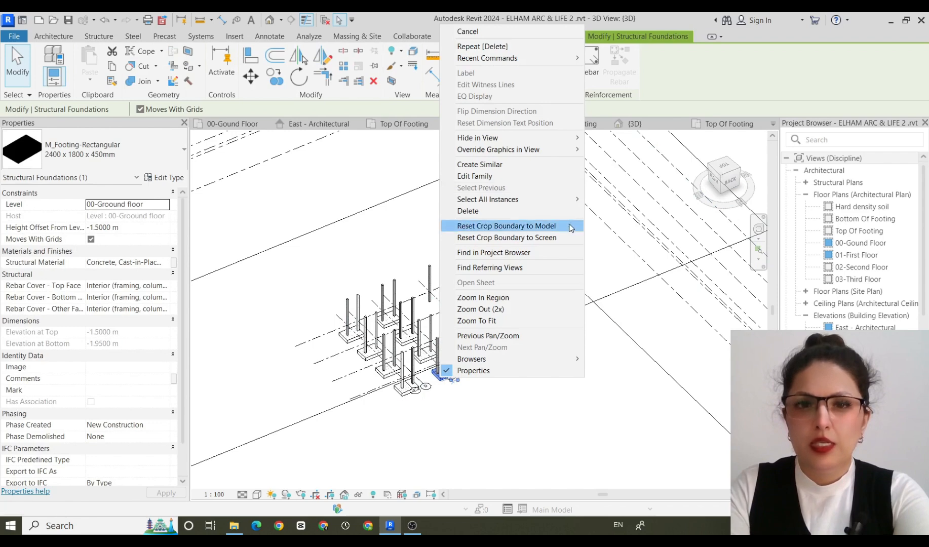
mouse_move(570, 203)
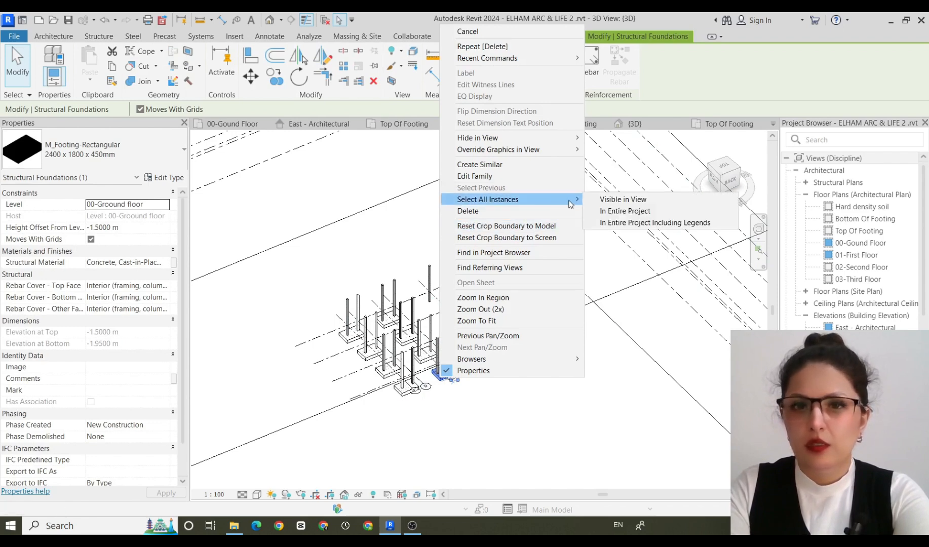
click(643, 216)
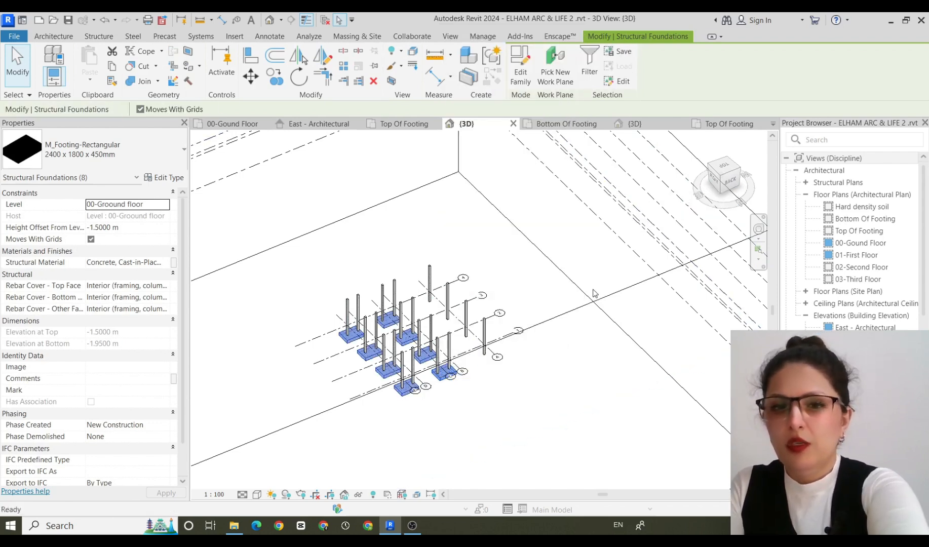
key(Delete)
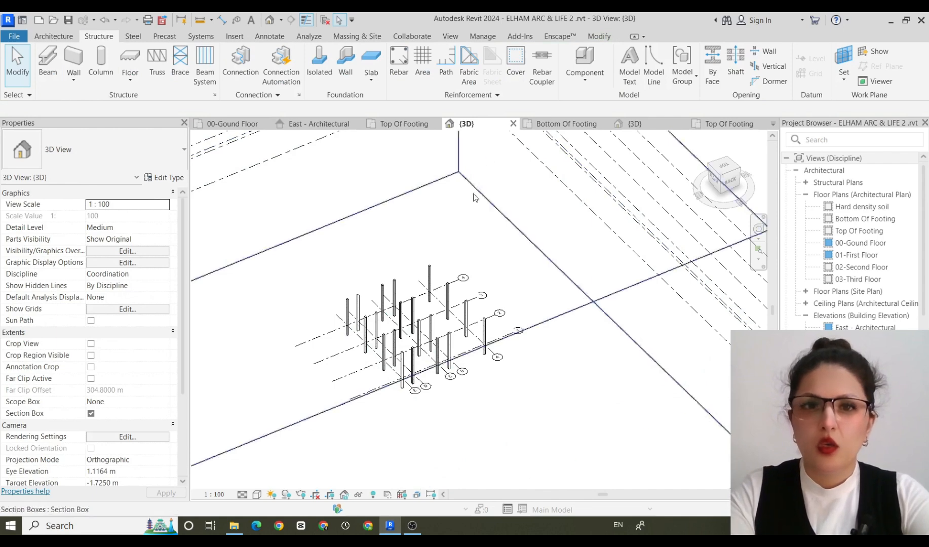
In the Top Of Footing plan, move grids B to E closer to A, with D about 1.6 m from C and E about 1.2 m from D.
click(404, 124)
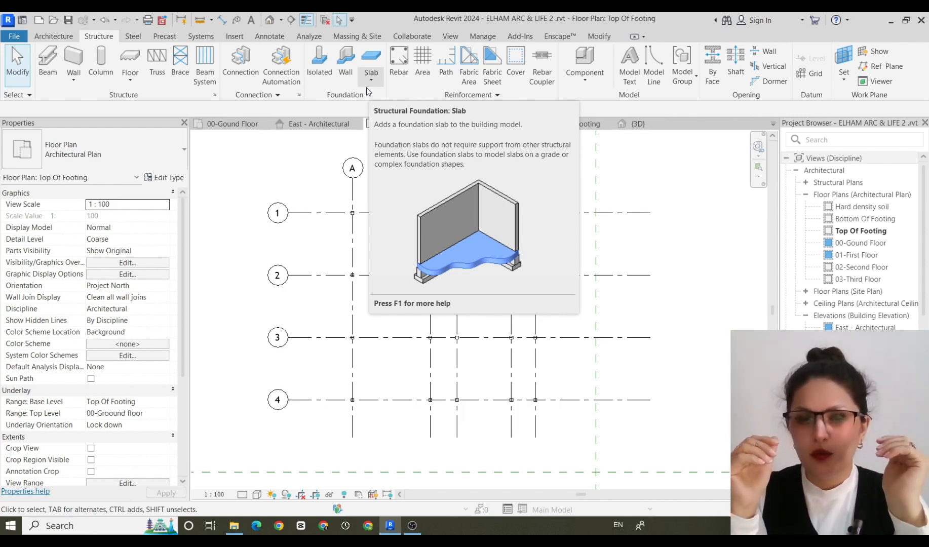
click(431, 191)
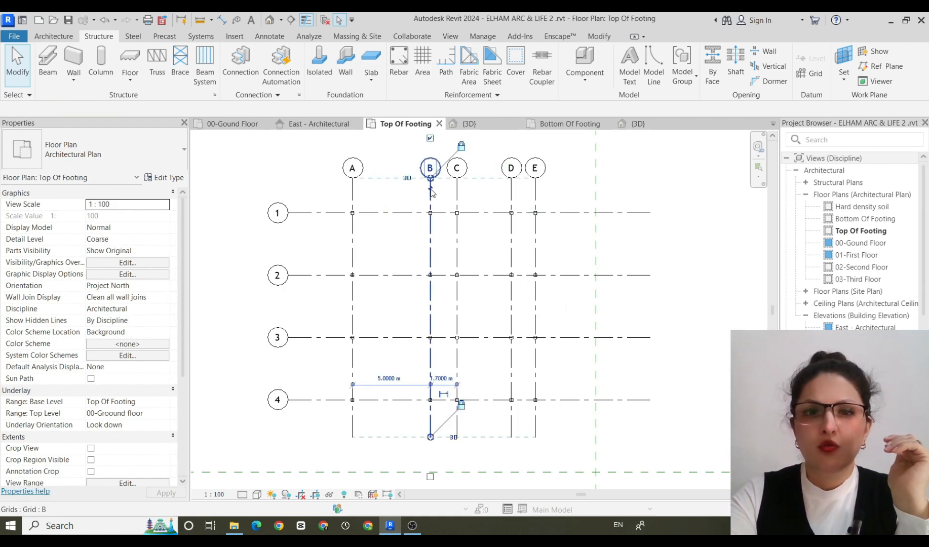
drag(430, 191, 378, 191)
click(457, 195)
drag(457, 195, 401, 195)
click(511, 195)
drag(511, 195, 423, 197)
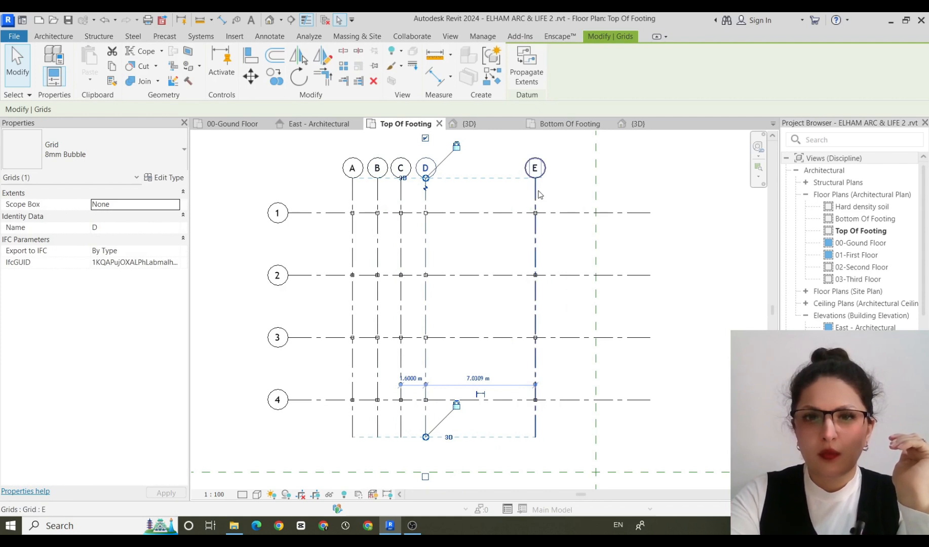
drag(536, 195, 444, 193)
Move grids 2 and 3 closer to grid 1, leaving about 1.3 m between grids 2 and 3.
click(310, 276)
drag(310, 276, 313, 238)
click(309, 338)
drag(310, 338, 314, 259)
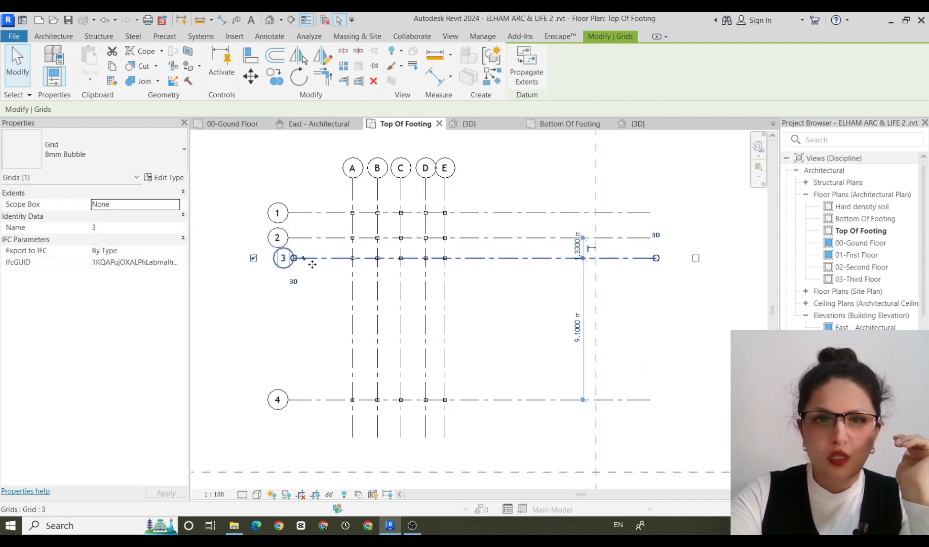
Delete grid 4 and the row of five columns along it.
click(328, 396)
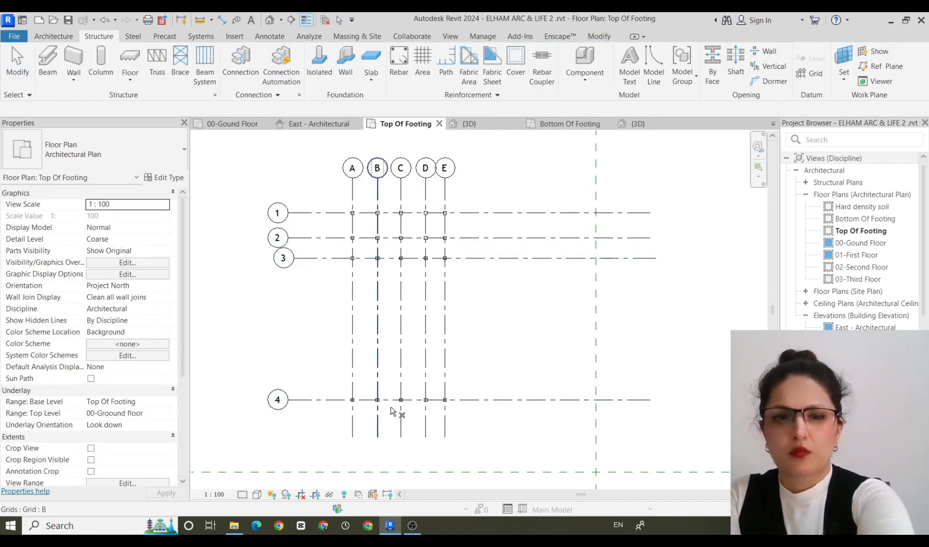
drag(533, 378, 497, 413)
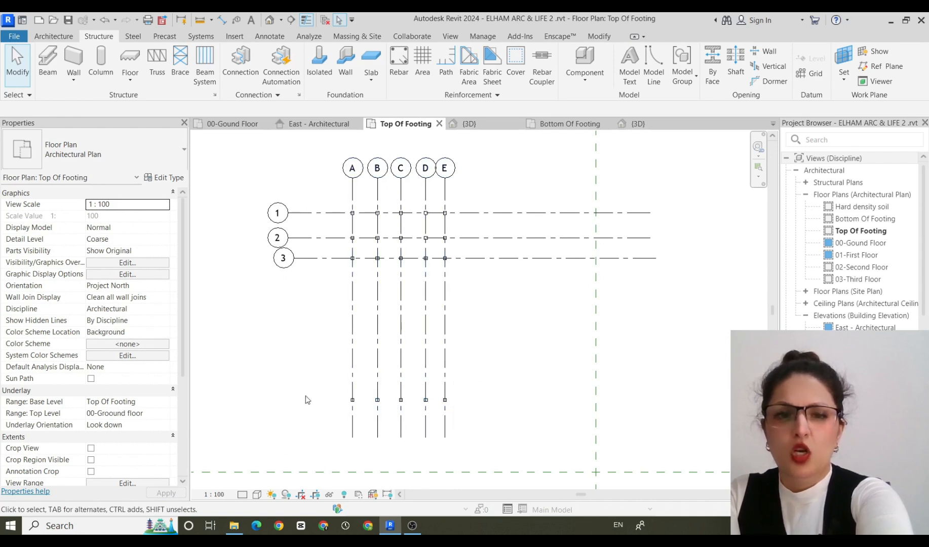
drag(286, 392, 478, 407)
key(Delete)
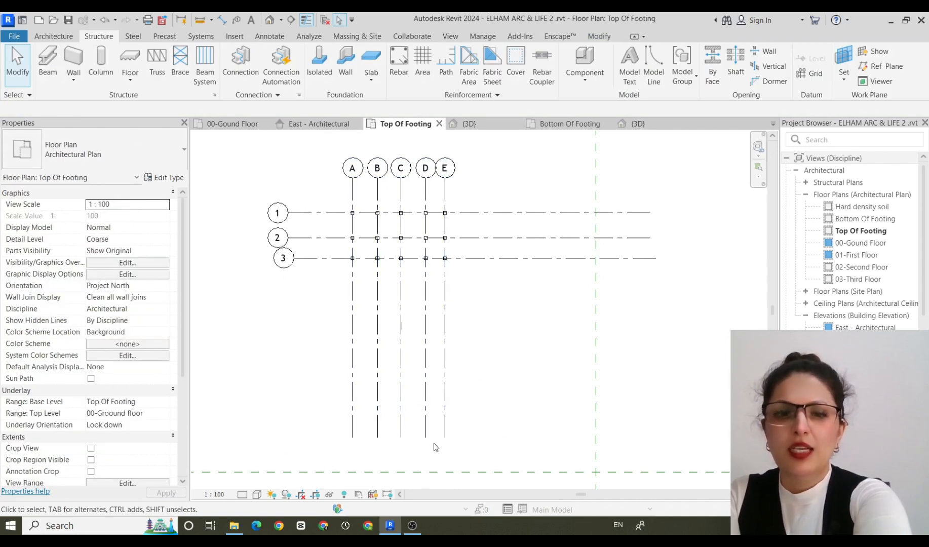
Shorten the lettered and numbered grid lines to just beyond the columns, aligning both ends of grid 3 with grids 1 and 2.
click(445, 437)
drag(445, 439, 453, 280)
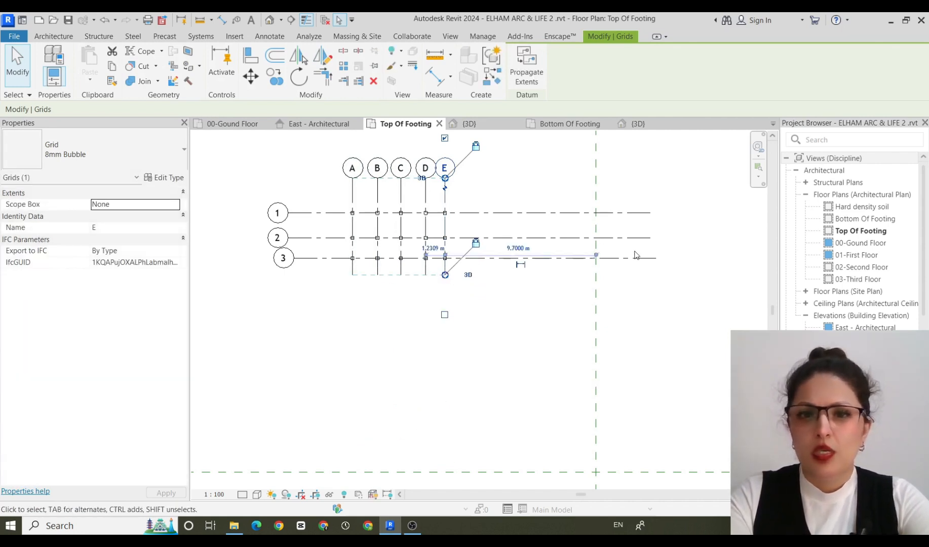
click(300, 258)
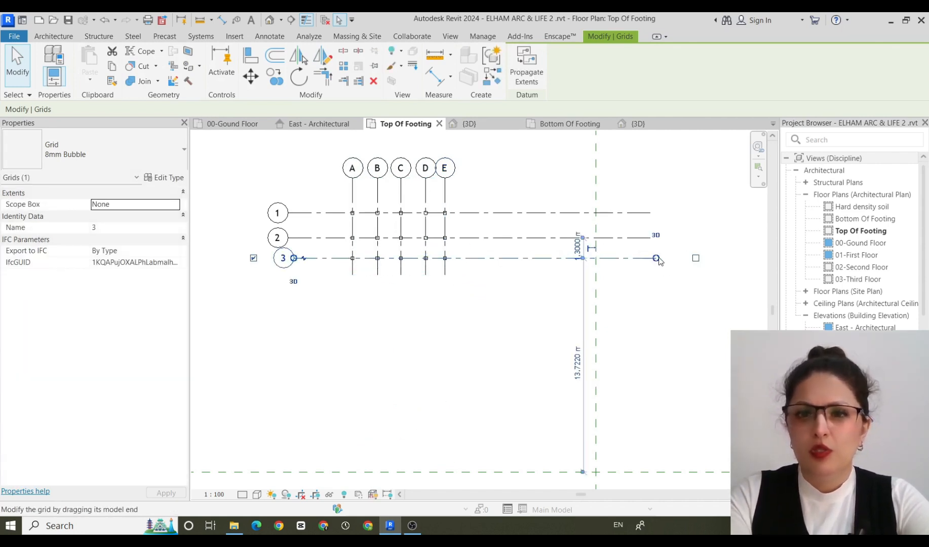
mouse_move(657, 259)
mouse_down()
mouse_move(477, 259)
mouse_move(656, 257)
mouse_up()
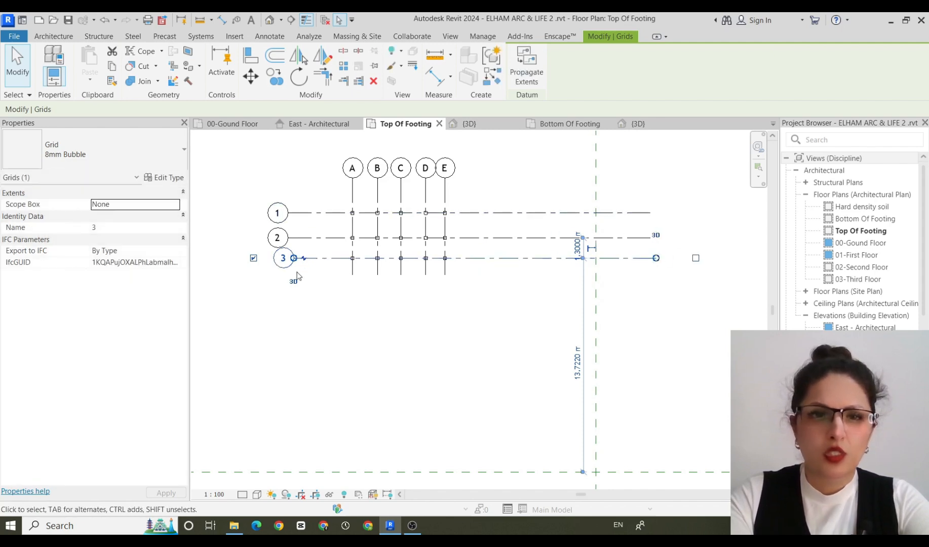
drag(294, 259, 278, 258)
drag(656, 258, 528, 258)
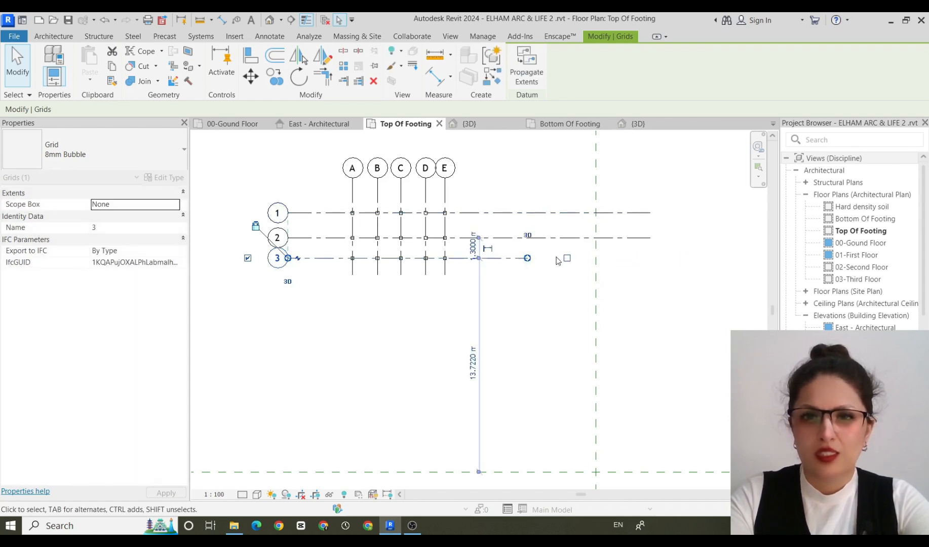
click(652, 239)
drag(650, 238, 498, 258)
click(522, 259)
click(557, 443)
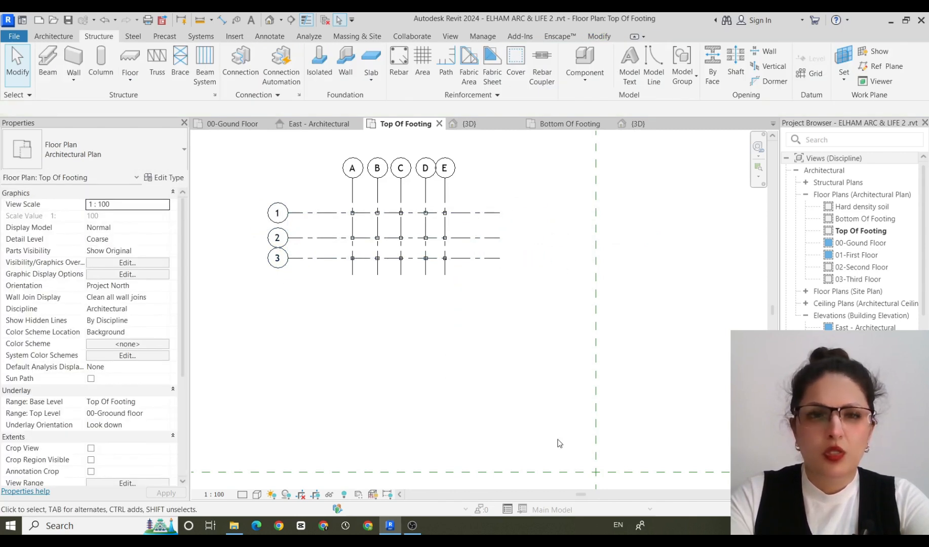
Create a 150mm Foundation Slab under all columns from a rectangular boundary of about 7.6 by 4.8 m, drawn with a 0.6 m offset.
scroll(386, 269, up, 4)
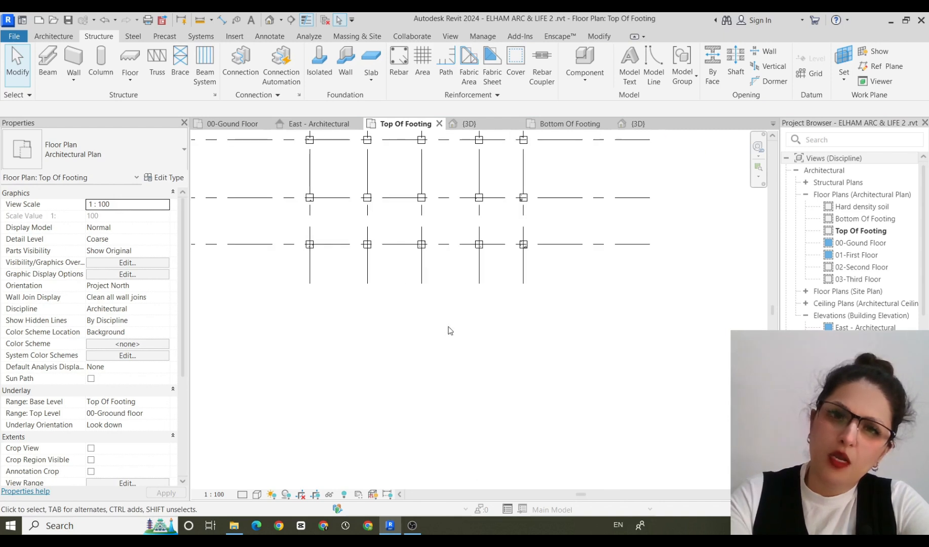
middle_drag(448, 327, 529, 459)
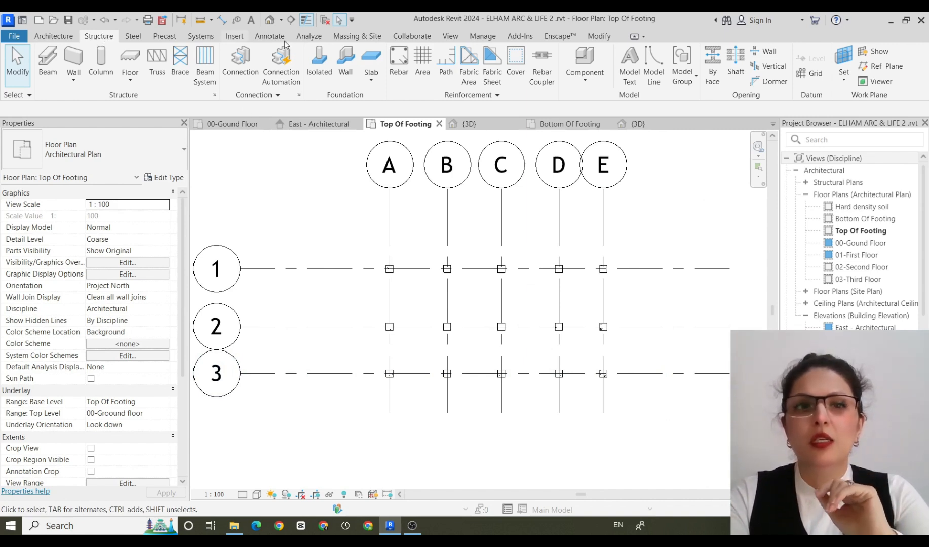
click(372, 81)
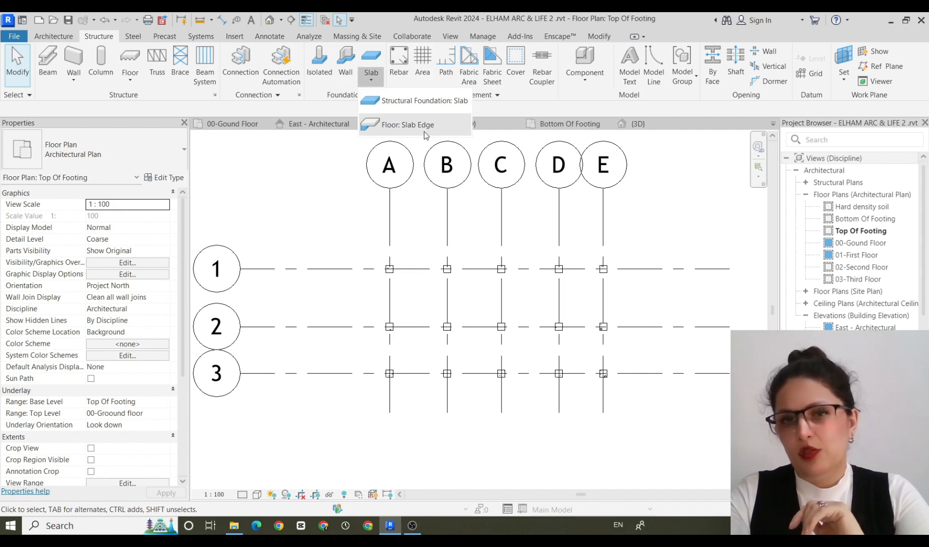
click(397, 106)
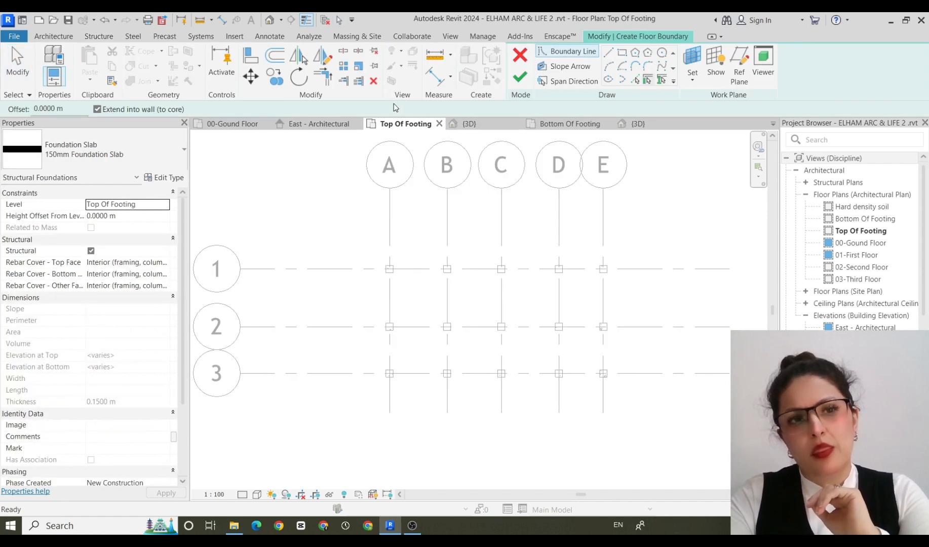
click(181, 148)
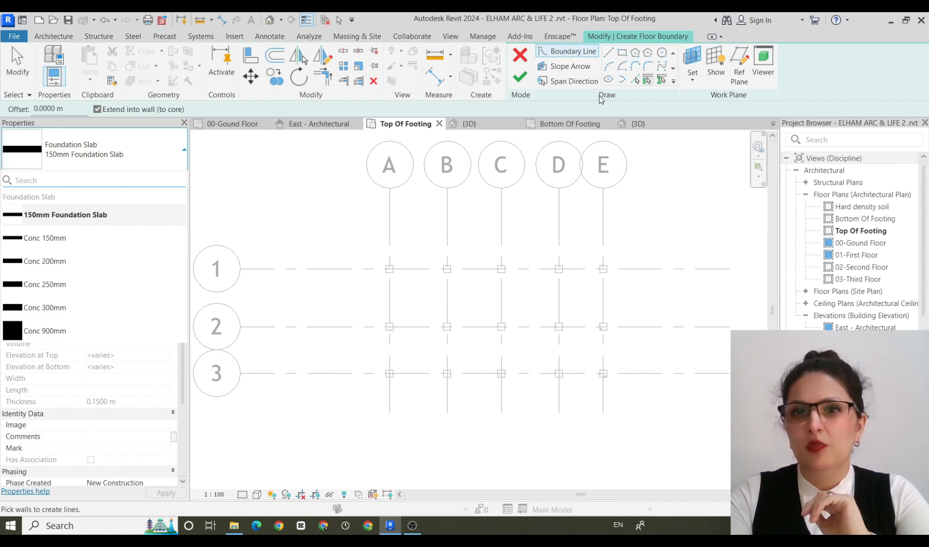
click(622, 53)
click(621, 53)
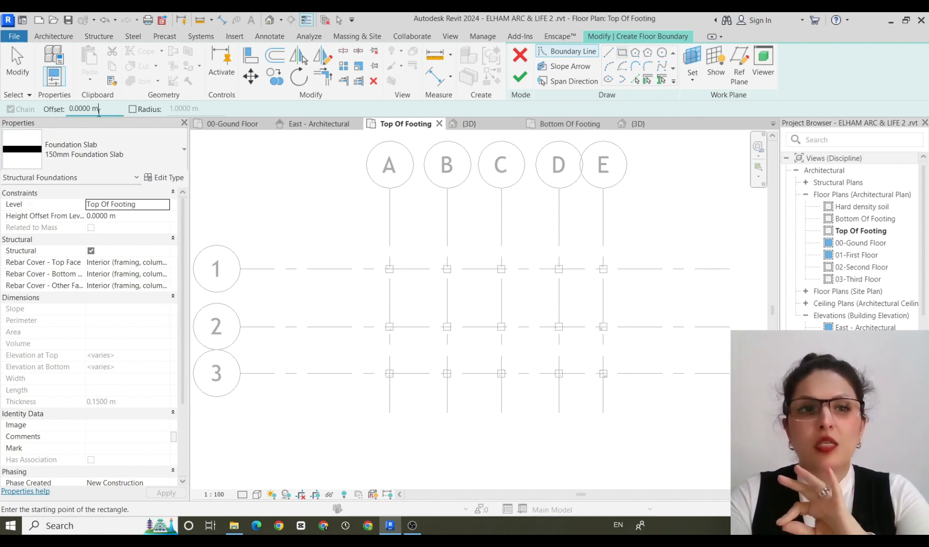
drag(99, 110, 67, 108)
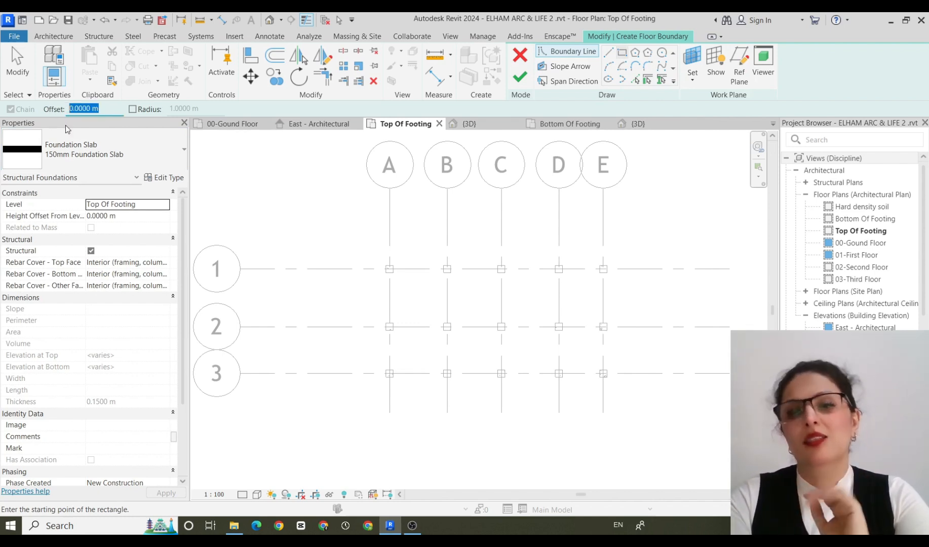
text(.6)
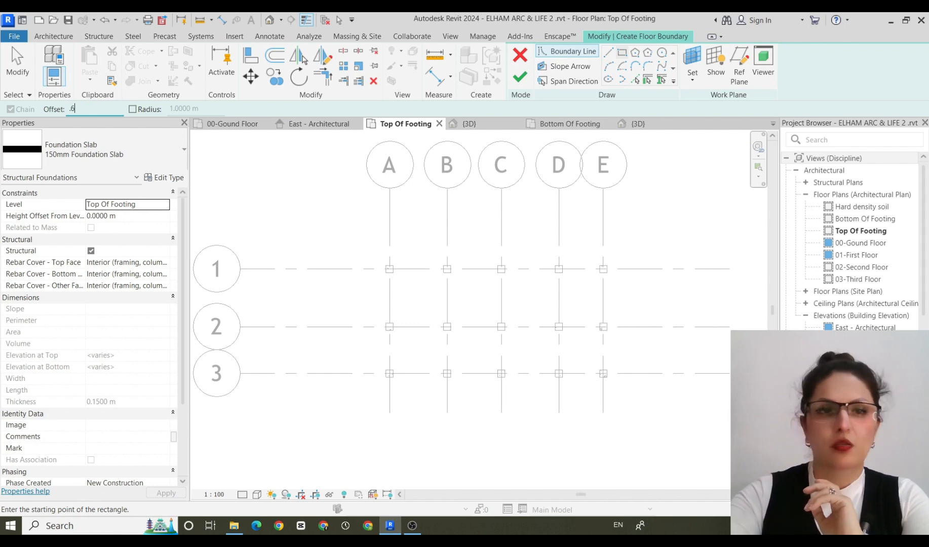
click(379, 253)
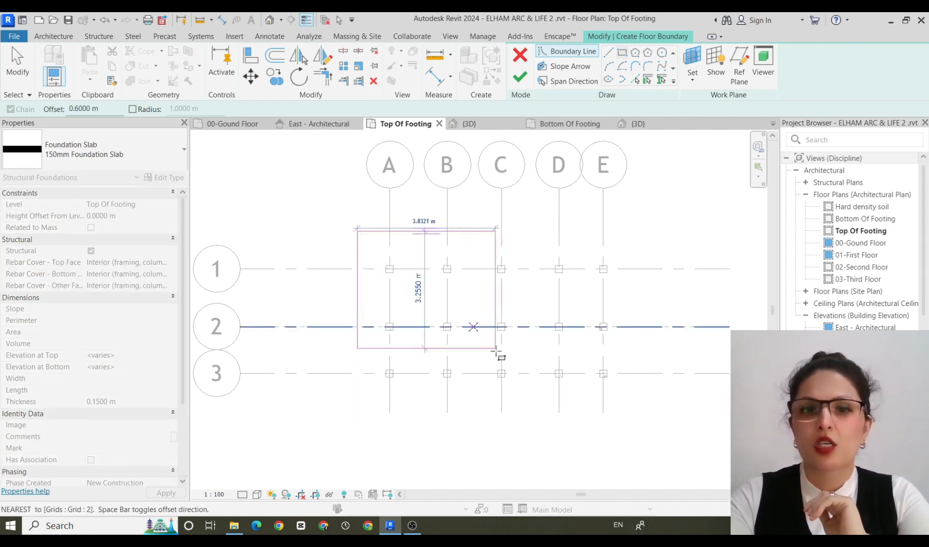
click(612, 387)
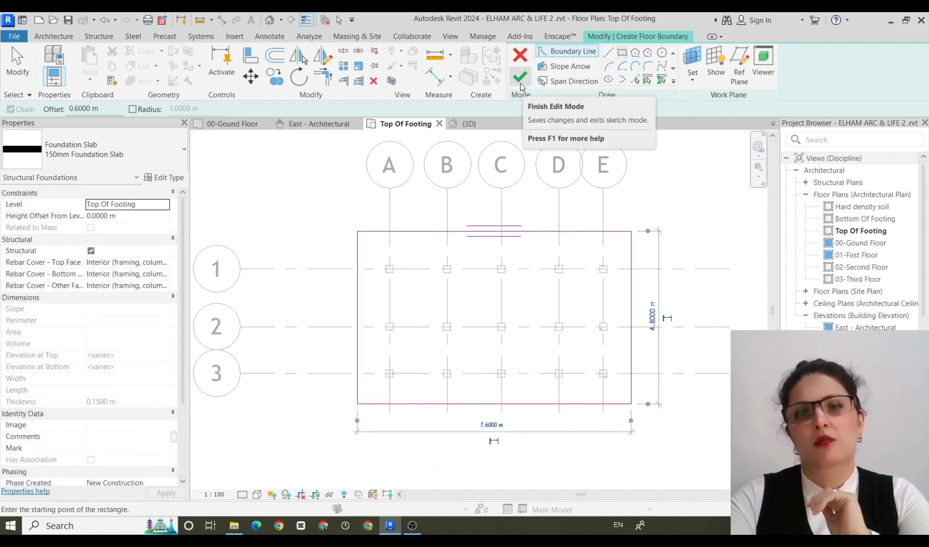
click(518, 81)
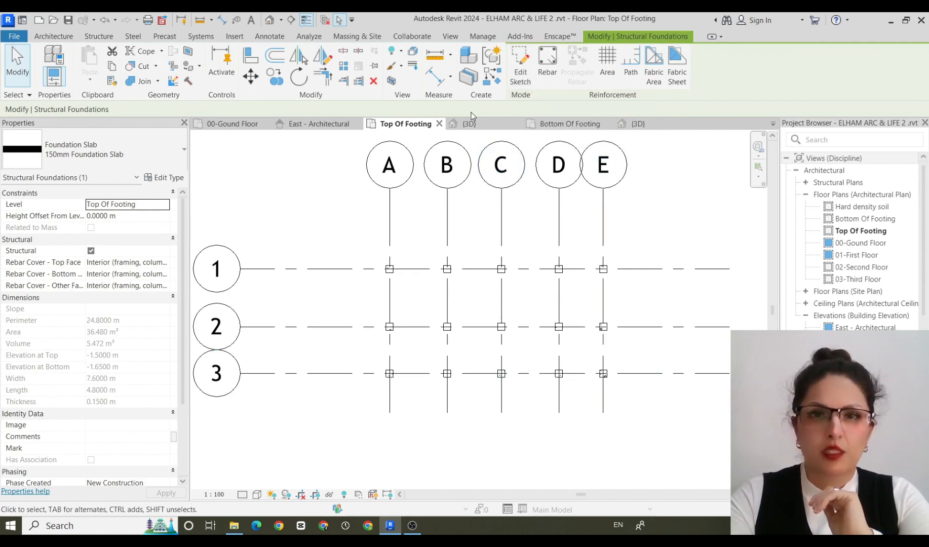
Examine the foundation slab beneath the columns in the 3D view, from several sides and up close.
click(478, 128)
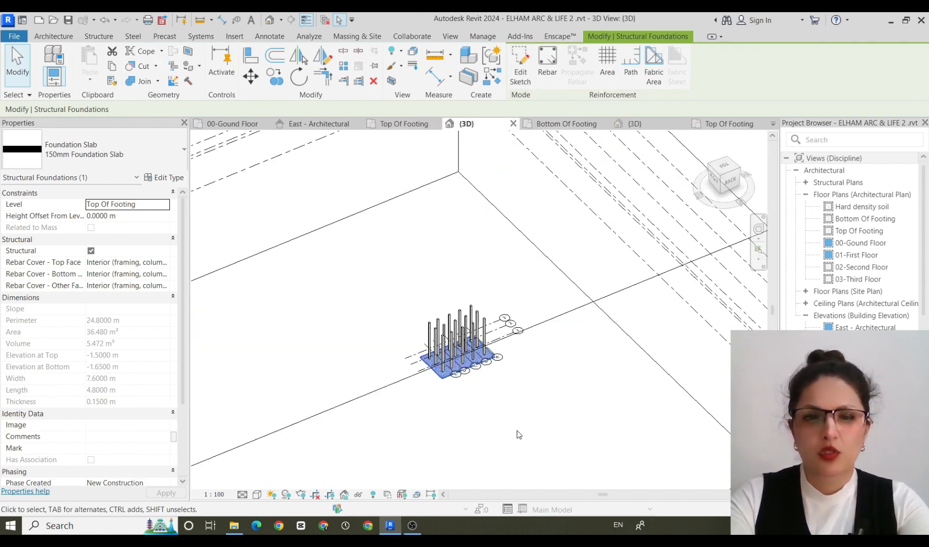
shift+middle_drag(518, 434, 491, 358)
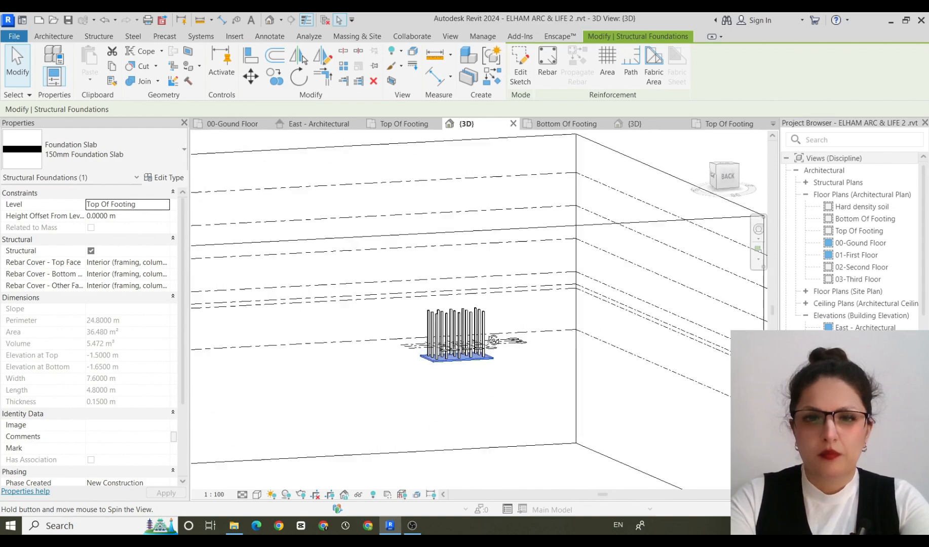
scroll(491, 358, up, 5)
shift+middle_drag(537, 421, 421, 453)
shift+middle_drag(400, 480, 188, 422)
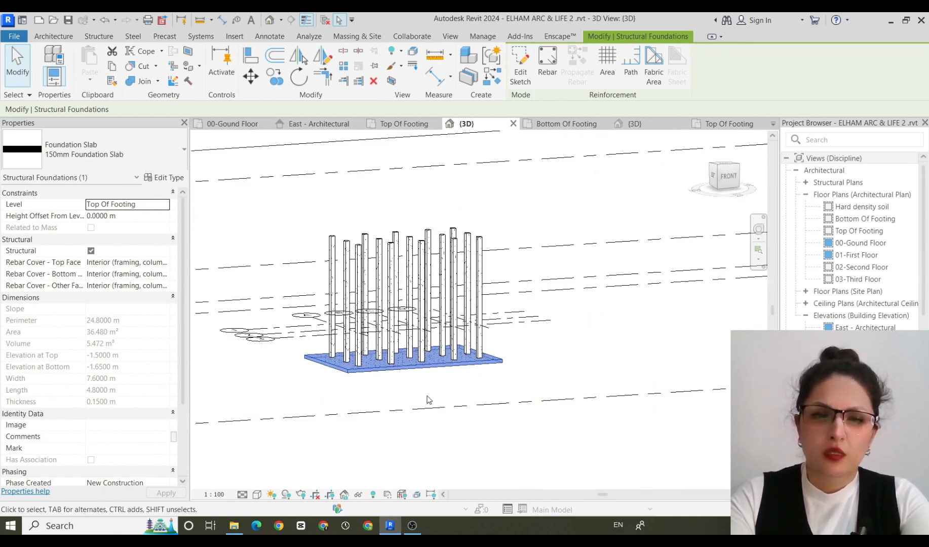
scroll(425, 377, up, 3)
shift+middle_drag(472, 398, 550, 398)
click(516, 412)
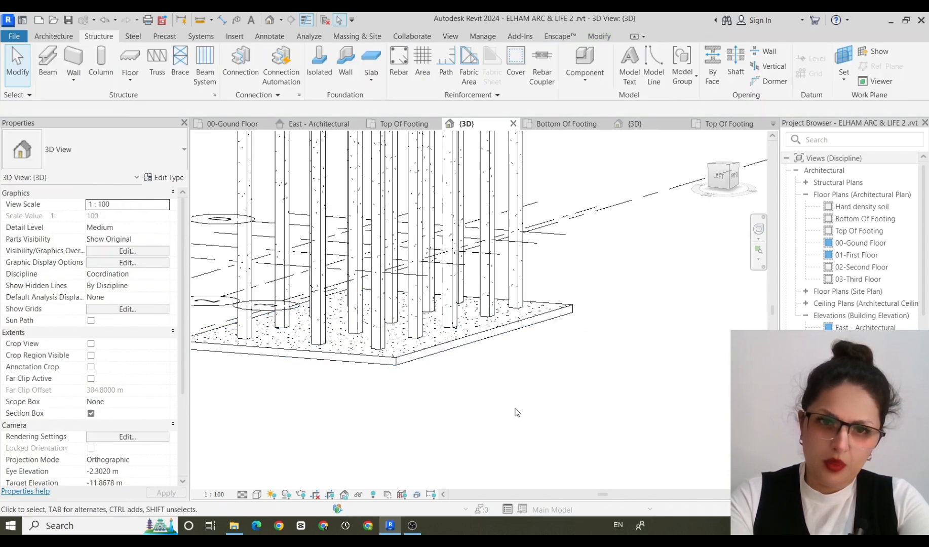
Add Thickened 600 x 300mm slab edges along all four bottom edges of the foundation slab.
click(407, 358)
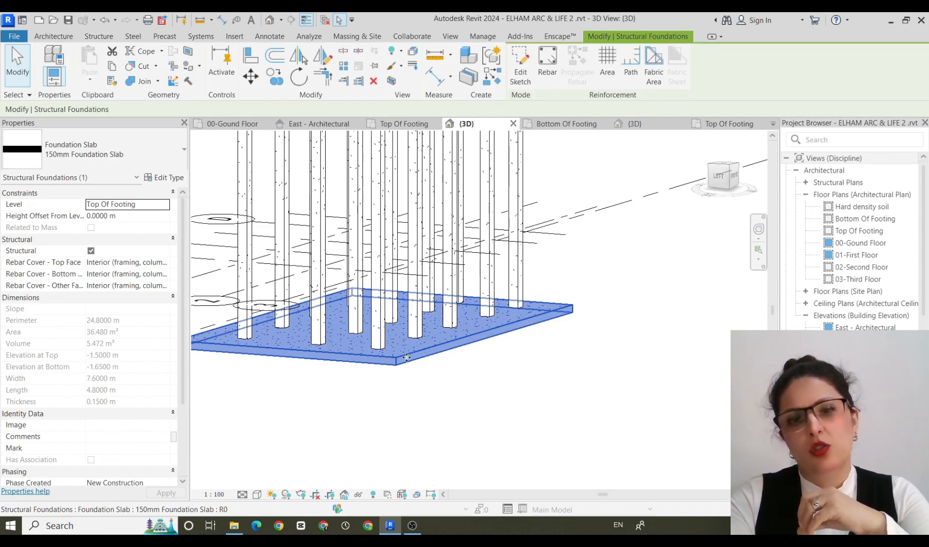
click(375, 418)
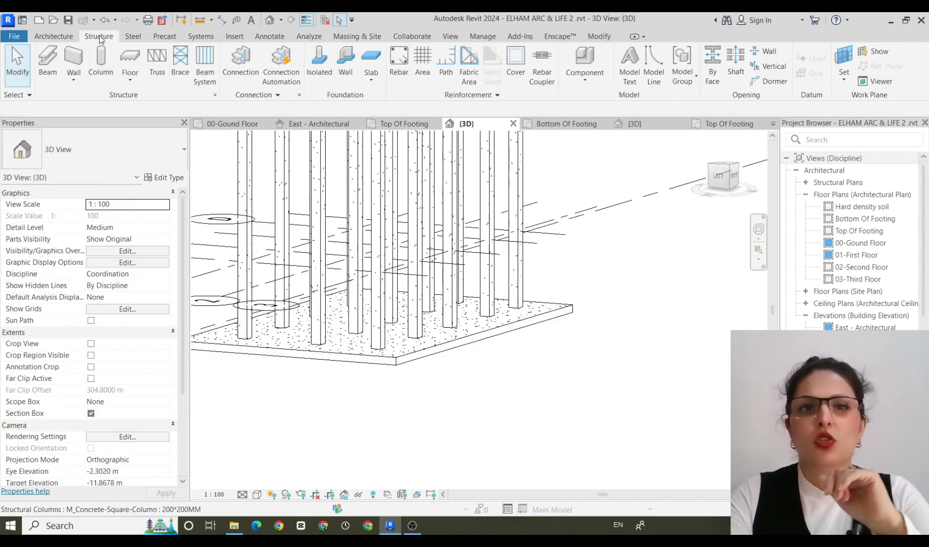
click(373, 81)
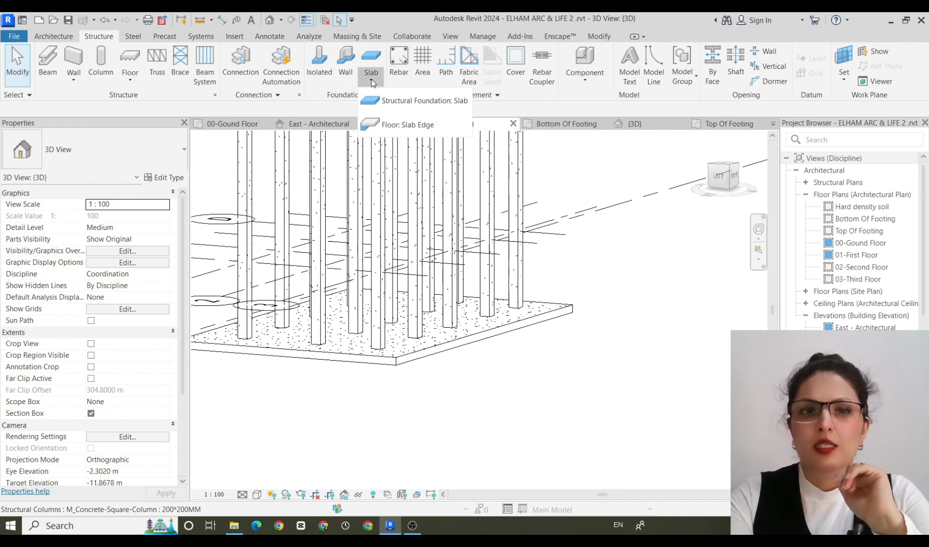
click(413, 125)
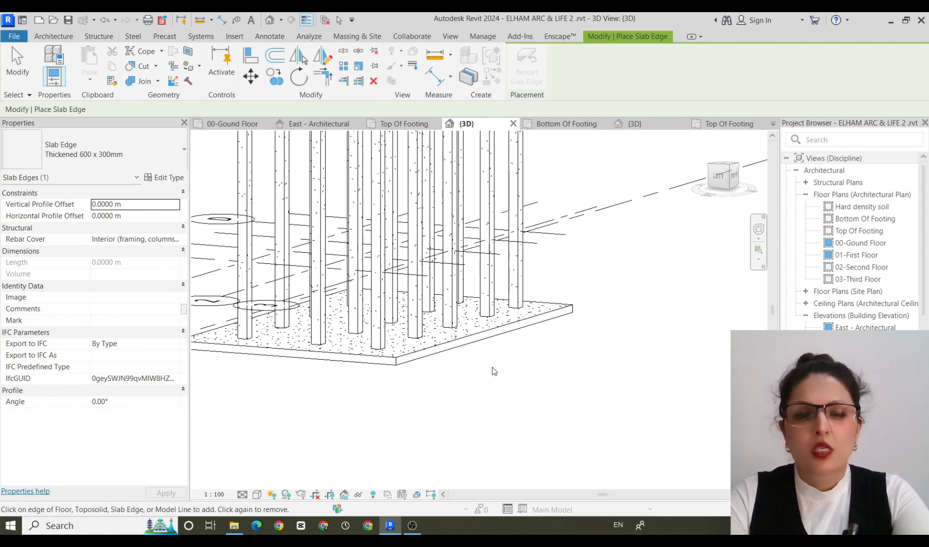
middle_drag(500, 374, 495, 303)
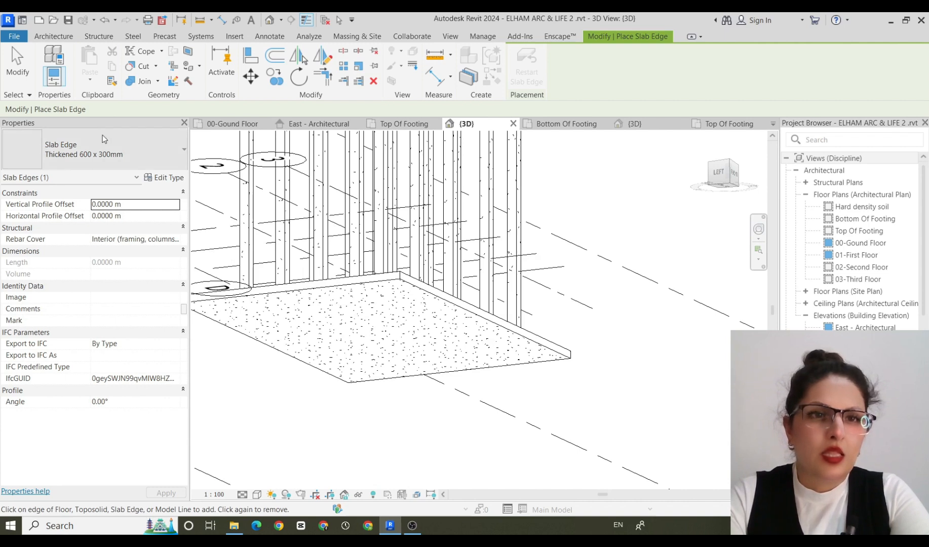
click(184, 153)
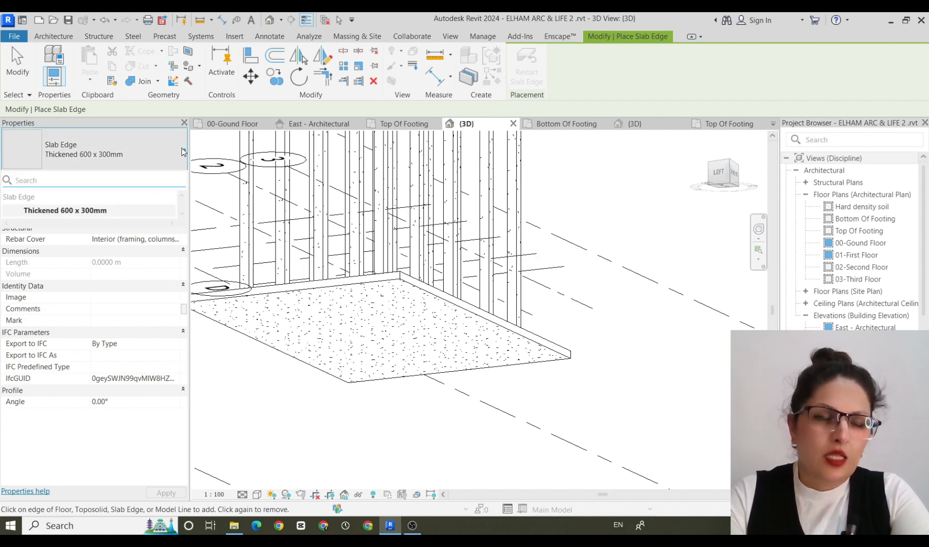
click(184, 153)
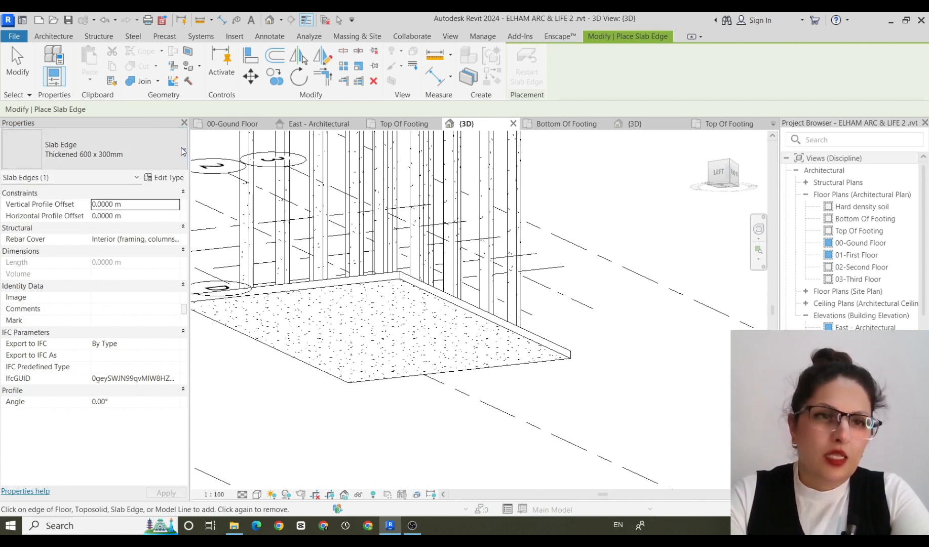
click(475, 320)
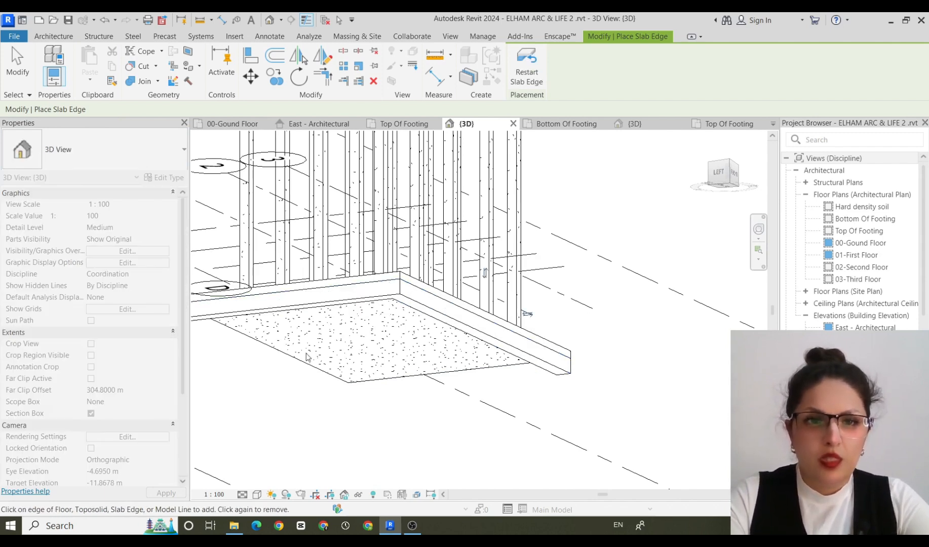
click(286, 359)
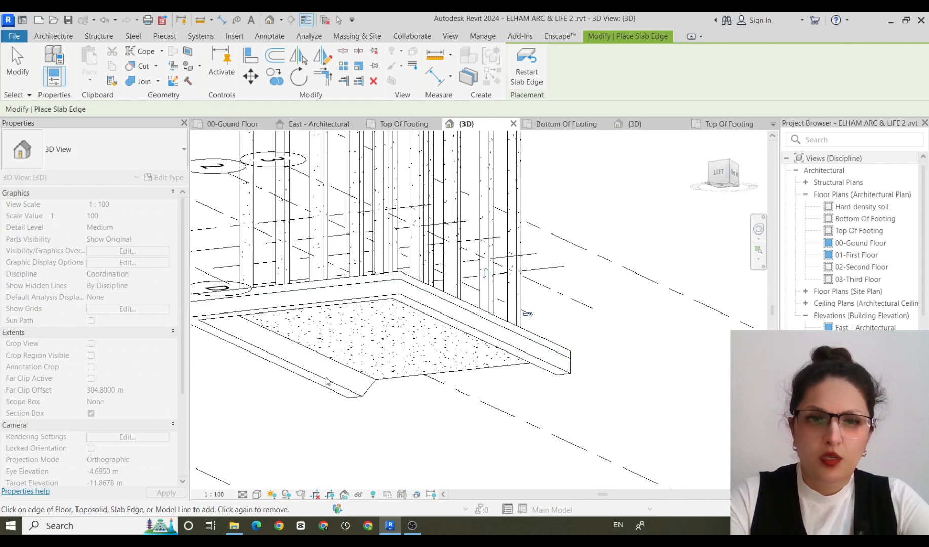
click(411, 379)
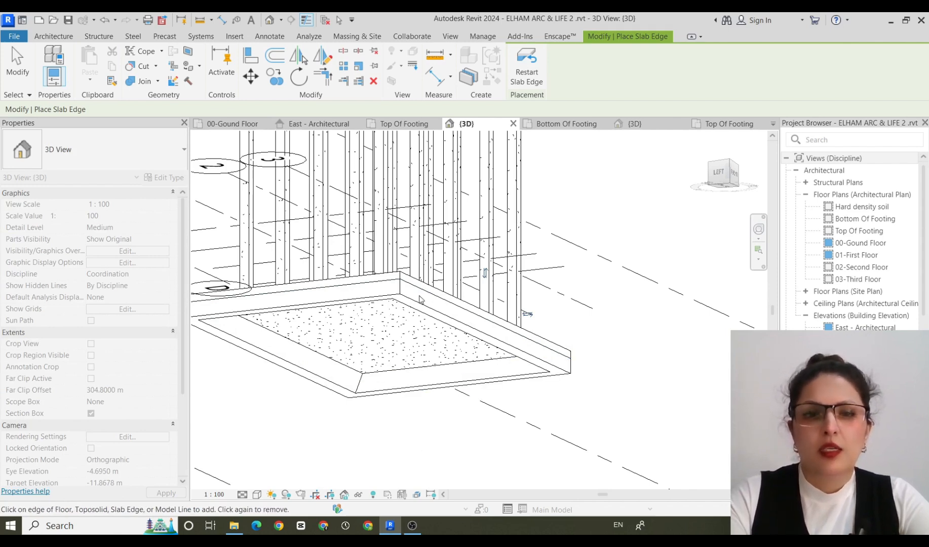
scroll(404, 357, down, 1)
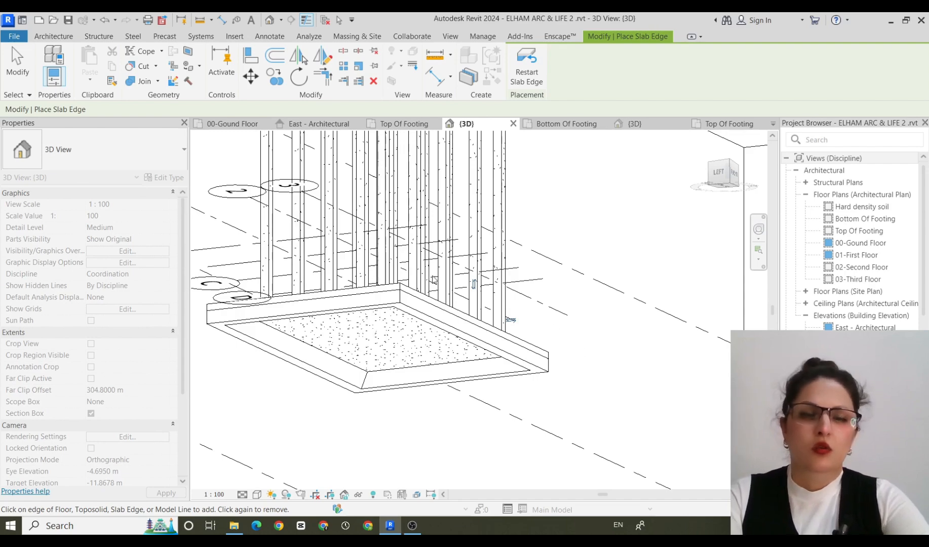
Change the 3D view's visual style to show material textures and examine the thickened slab edges from below and around.
shift+middle_drag(384, 456, 376, 416)
click(257, 495)
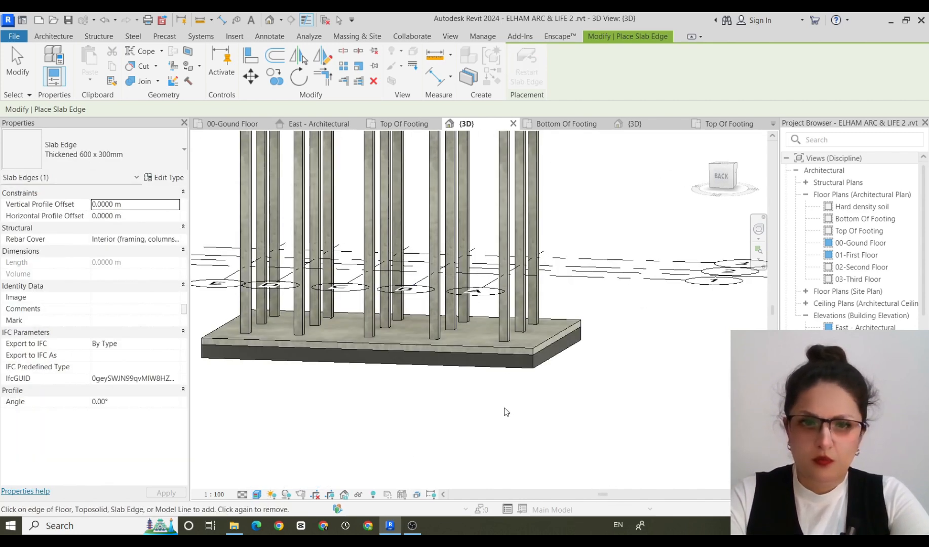
shift+middle_drag(507, 411, 439, 270)
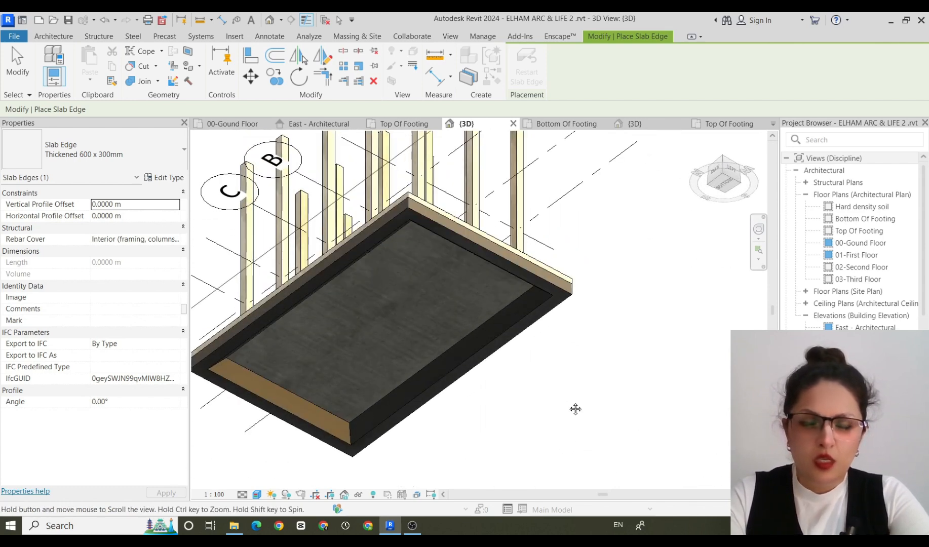
shift+middle_drag(576, 409, 420, 375)
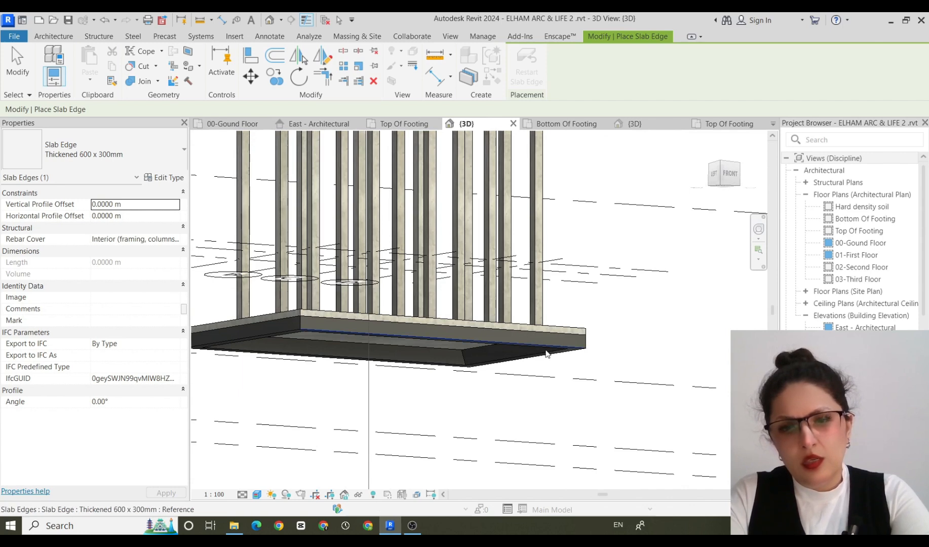
scroll(546, 354, down, 2)
shift+middle_drag(608, 370, 551, 384)
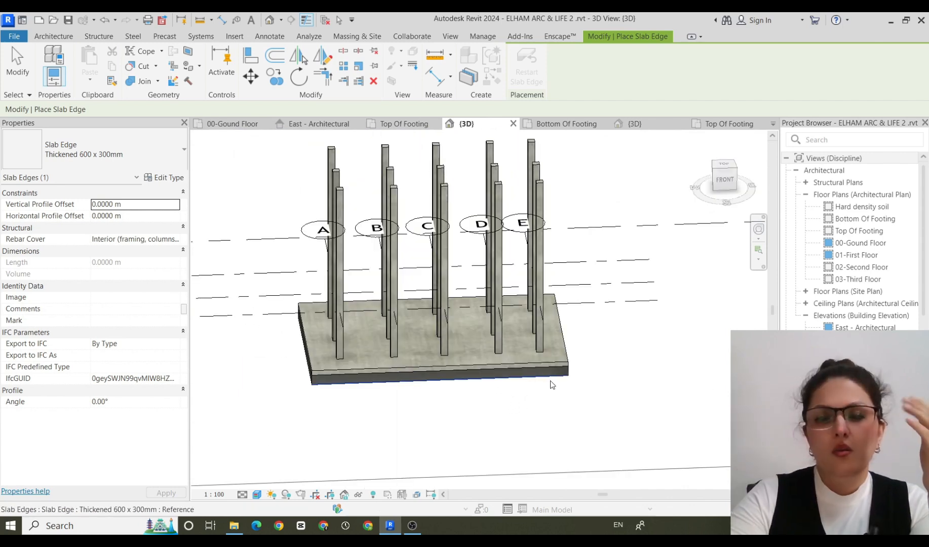
click(112, 41)
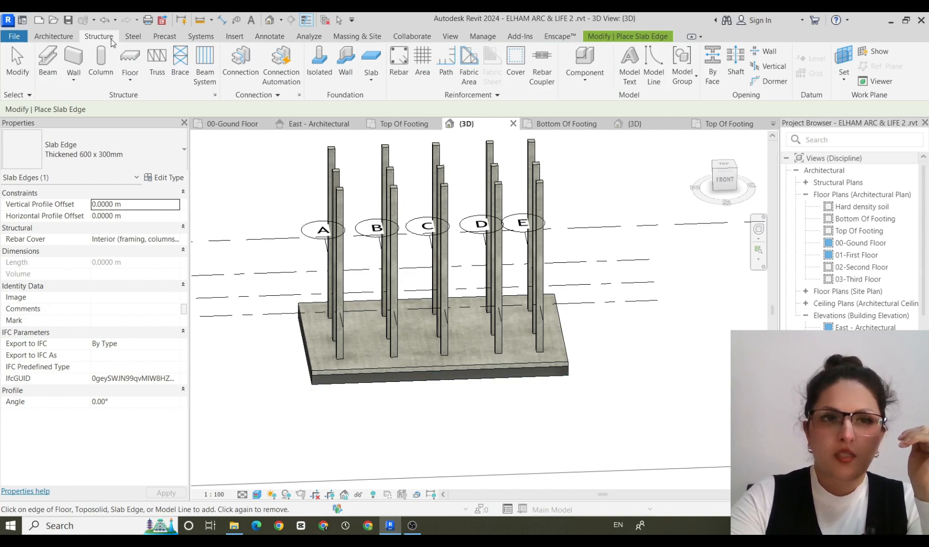